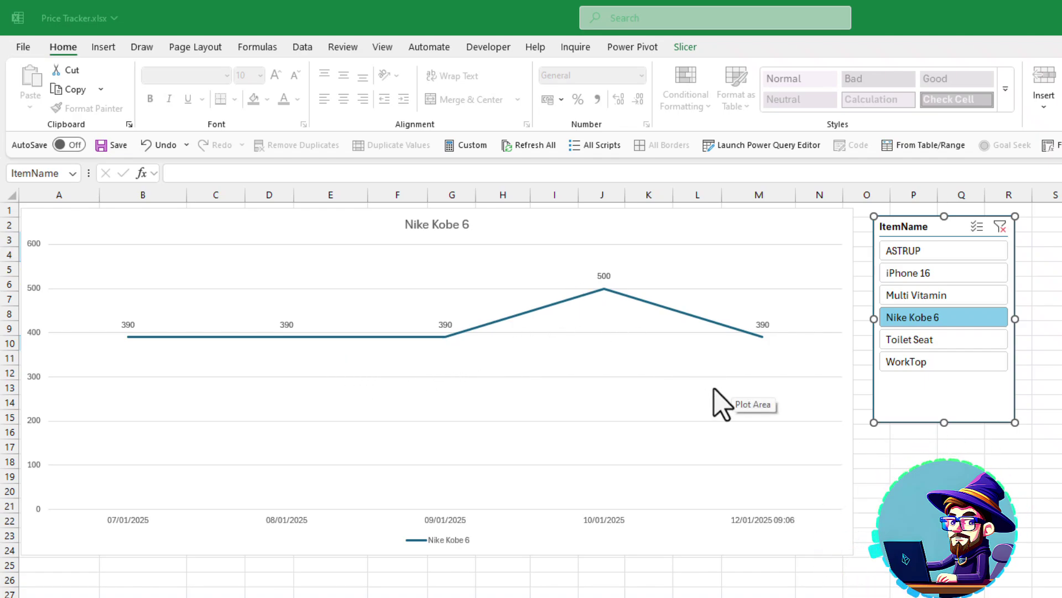
Filter the price chart with the ItemName slicer through Multi Vitamin, iPhone 16, ASTRUP, Toilet Seat and WorkTop.
{"action": "left_click", "coordinate": [908, 296]}
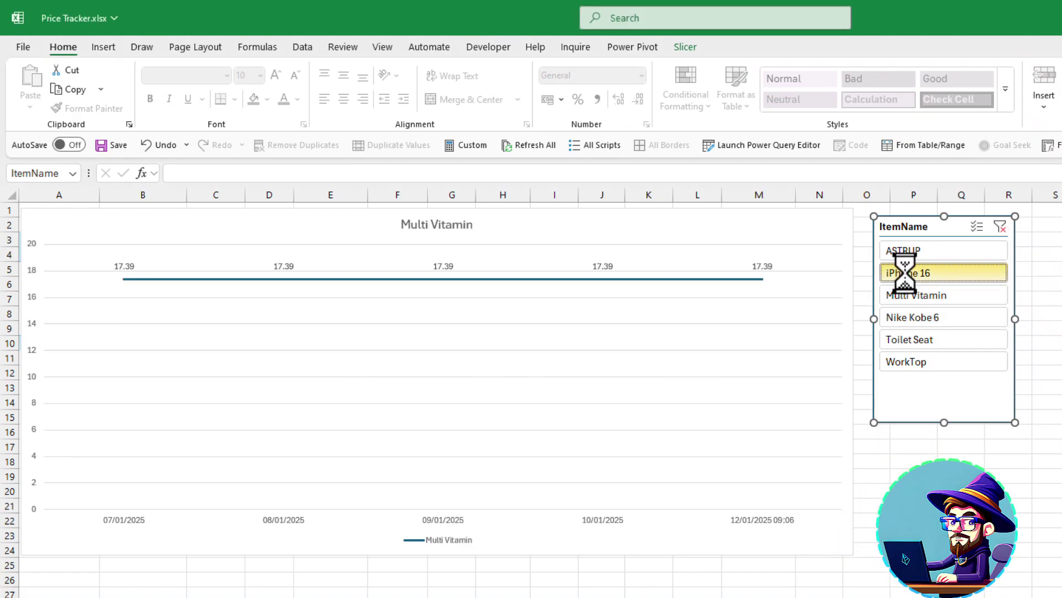
{"action": "left_click", "coordinate": [910, 273]}
{"action": "left_click", "coordinate": [905, 253]}
{"action": "left_click", "coordinate": [919, 340]}
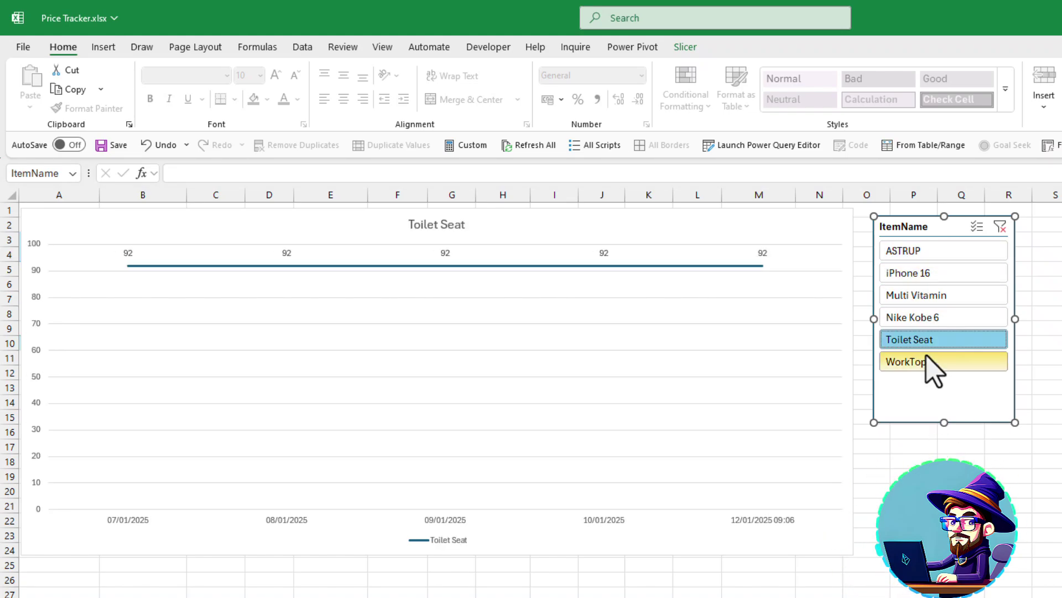
{"action": "left_click", "coordinate": [932, 359]}
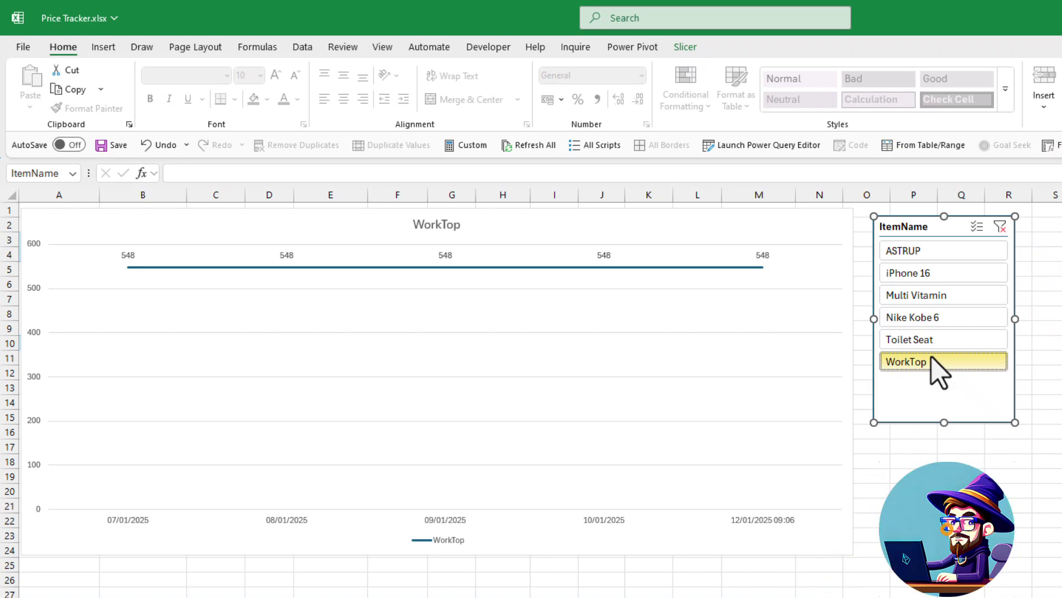
Close the Price Tracker workbook without saving the changes.
{"action": "key", "text": "Escape"}
{"action": "key", "text": "ctrl+w"}
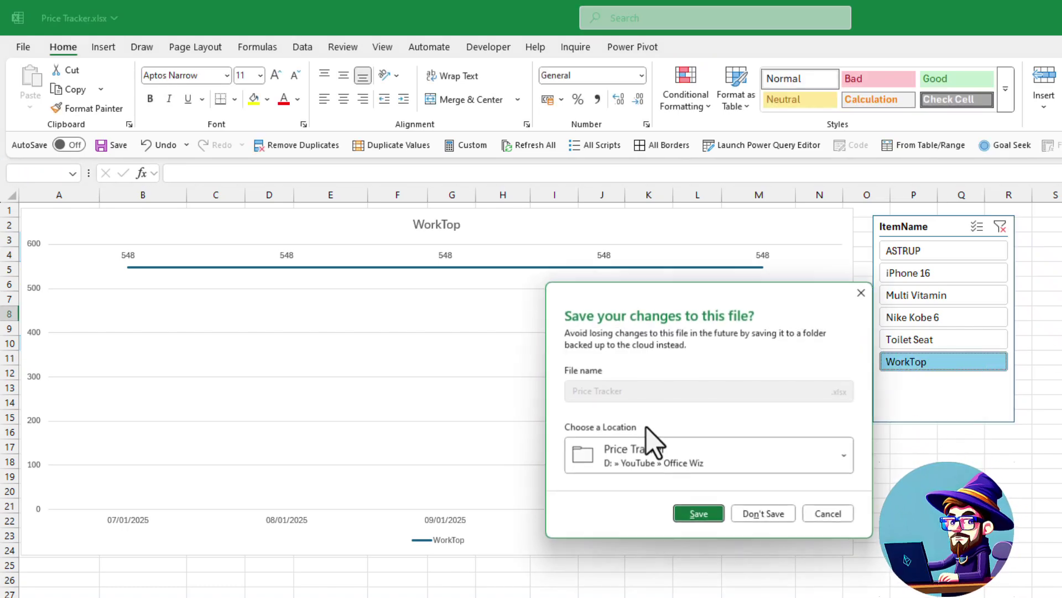
{"action": "left_click", "coordinate": [761, 515]}
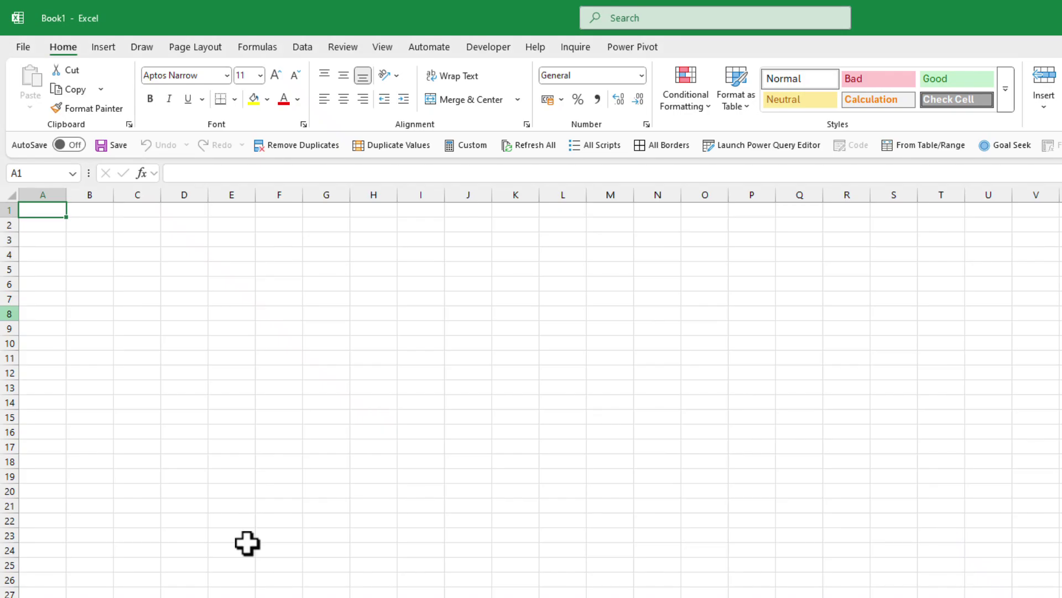
Enter the header Item Name in cell A1 of the blank workbook.
{"action": "left_click", "coordinate": [78, 284]}
{"action": "left_click", "coordinate": [54, 213]}
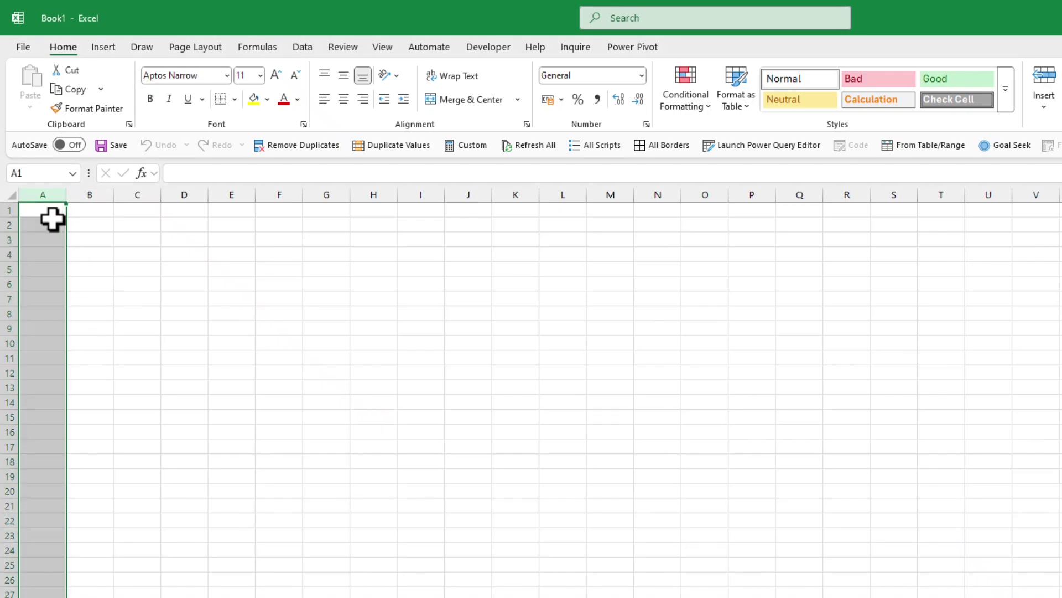
{"action": "type", "text": "Item"}
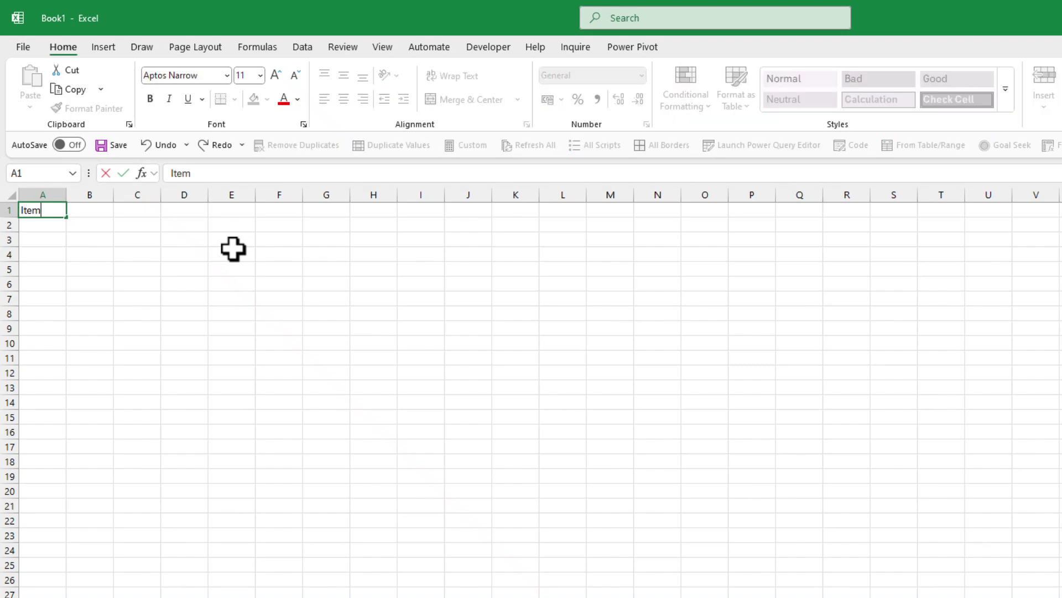
{"action": "type", "text": " Name"}
{"action": "key", "text": "Return"}
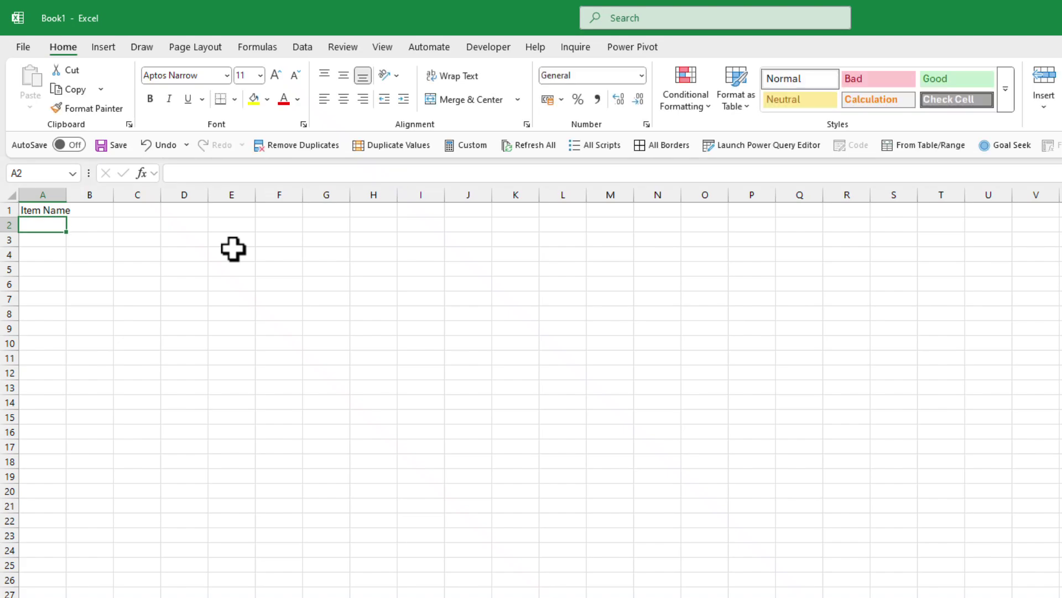
Enter the headers Start Tag, End Tag and Url in cells B1 to D1.
{"action": "key", "text": "Up"}
{"action": "key", "text": "Right"}
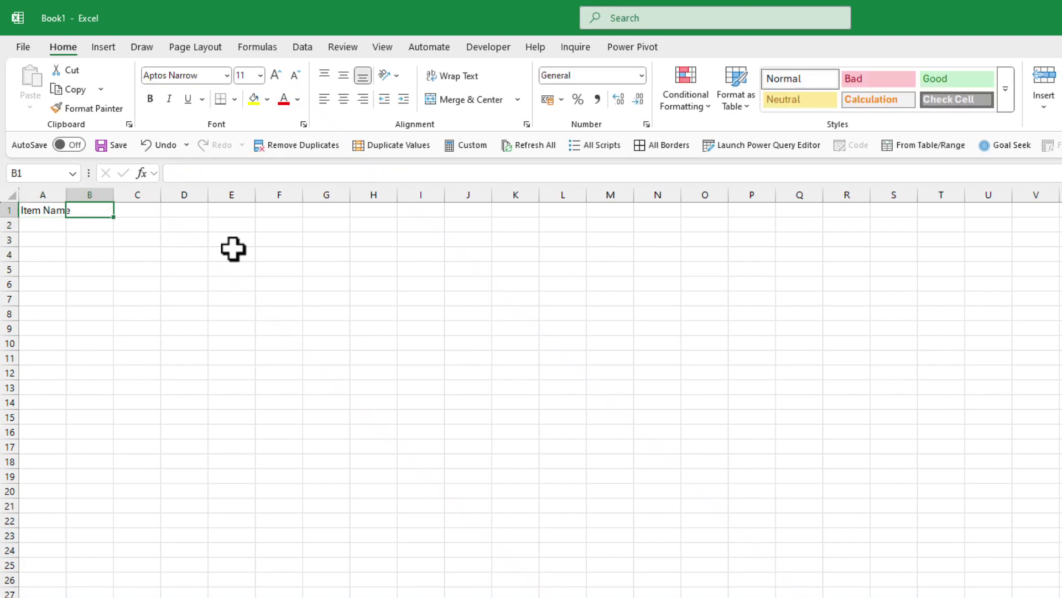
{"action": "type", "text": "s"}
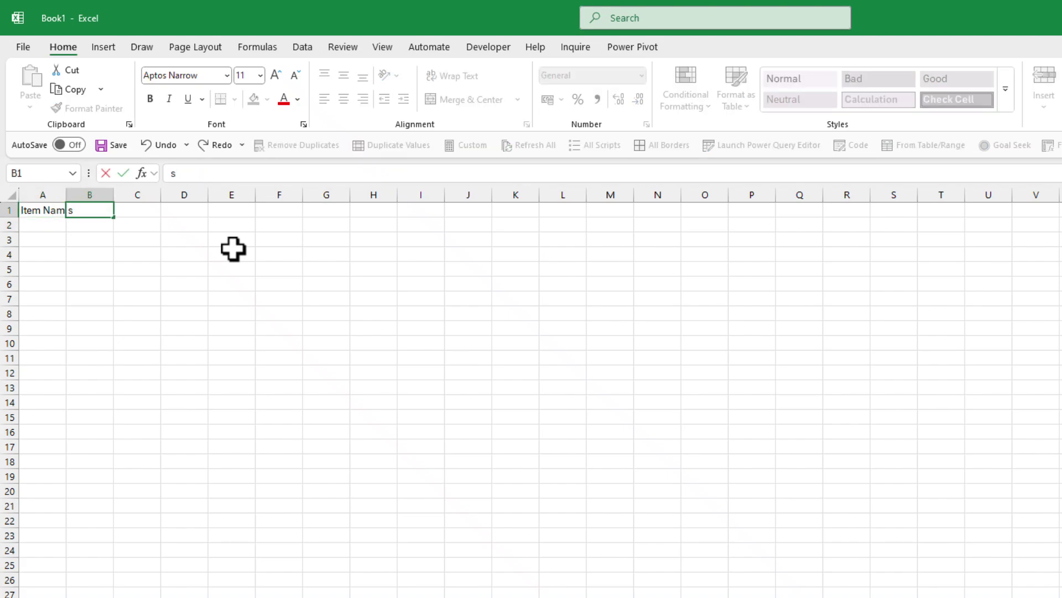
{"action": "type", "text": "tart Tag"}
{"action": "key", "text": "Tab"}
{"action": "type", "text": "E"}
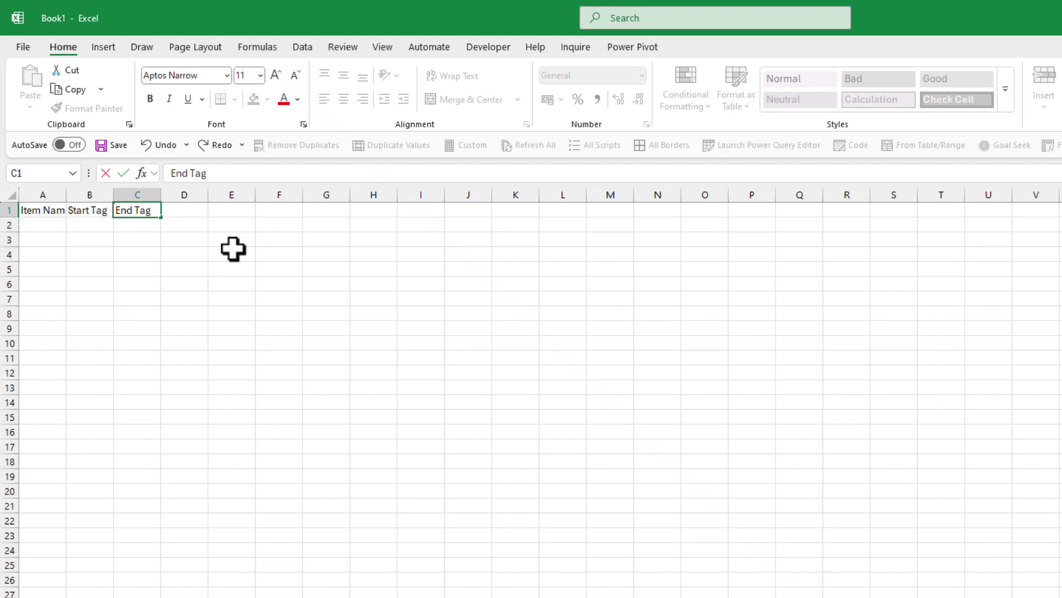
{"action": "key", "text": "Tab"}
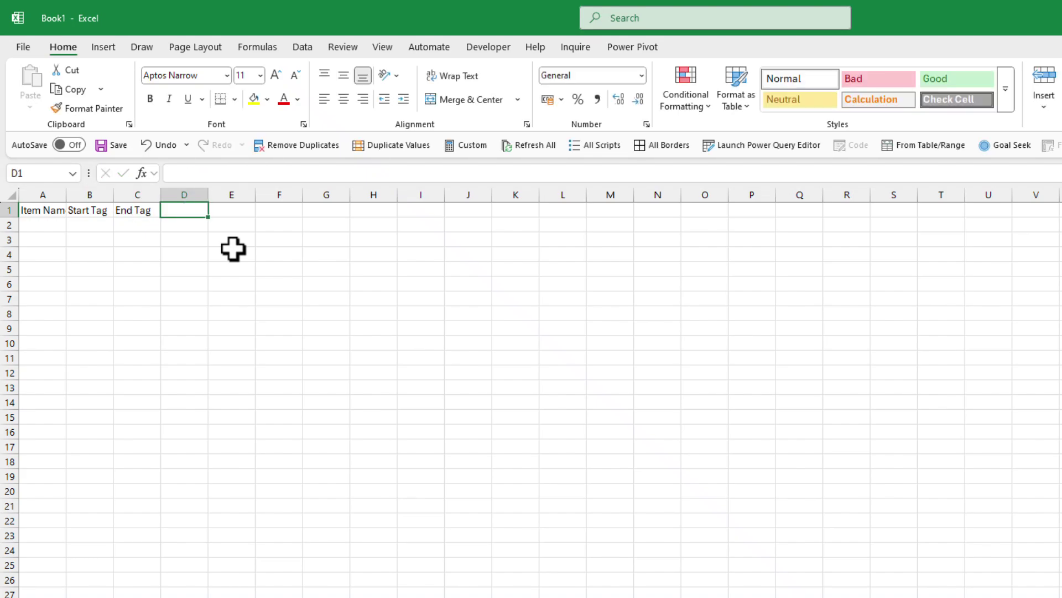
{"action": "type", "text": "Url"}
{"action": "key", "text": "Return"}
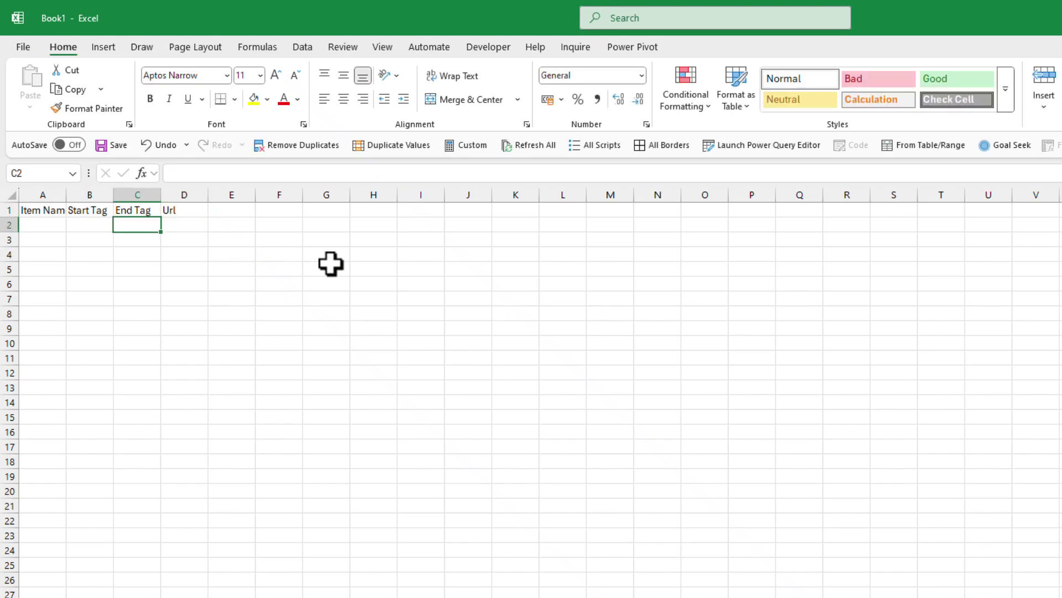
Autofit all column widths to their headers and make the Url column much wider.
{"action": "left_click", "coordinate": [12, 195]}
{"action": "double_click", "coordinate": [67, 191]}
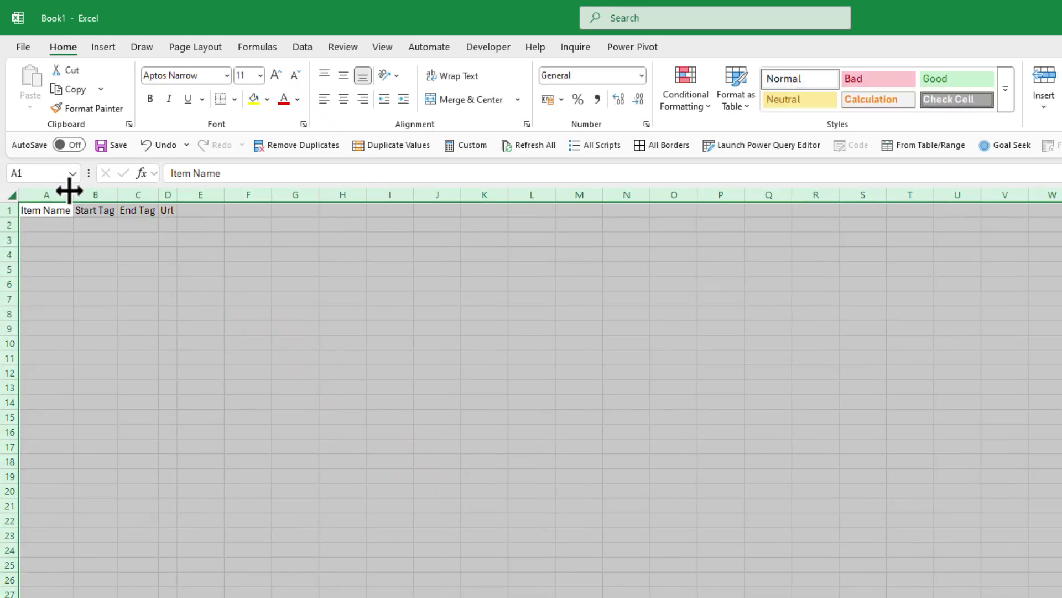
{"action": "left_click", "coordinate": [107, 227]}
{"action": "left_click_drag", "start_coordinate": [177, 194], "coordinate": [459, 216]}
{"action": "left_click", "coordinate": [138, 283]}
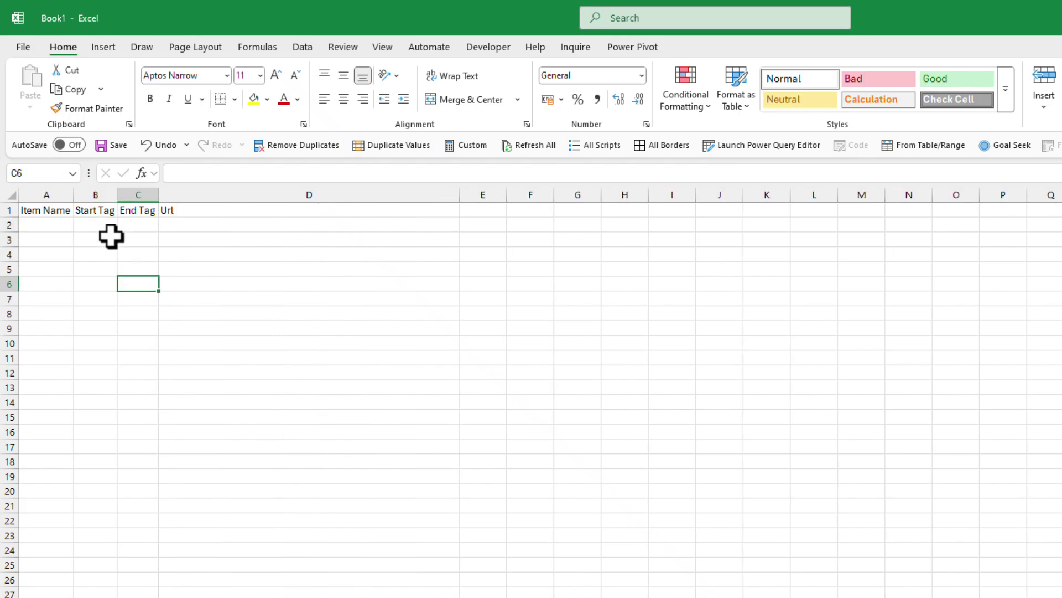
Convert A1:D2 into a table with headers and widen its Start Tag and End Tag columns.
{"action": "left_click_drag", "start_coordinate": [38, 209], "coordinate": [233, 223]}
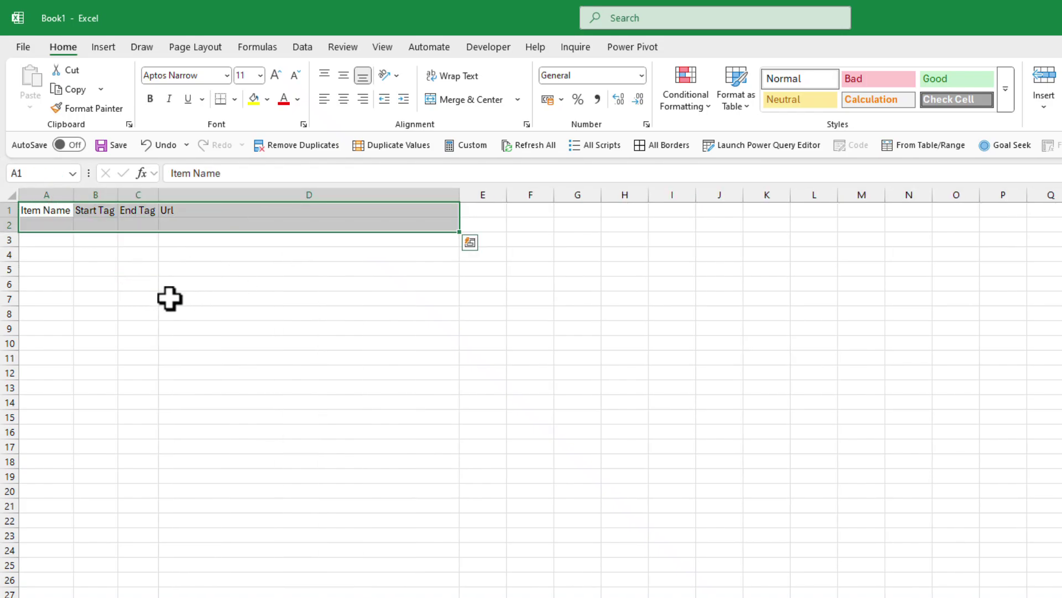
{"action": "key", "text": "ctrl+t"}
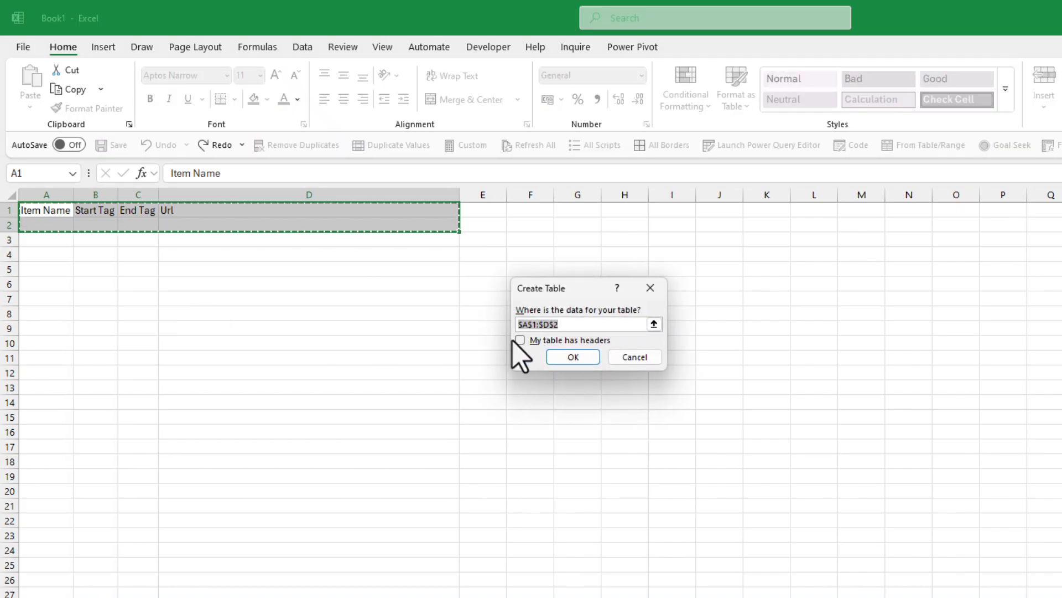
{"action": "left_click", "coordinate": [550, 342]}
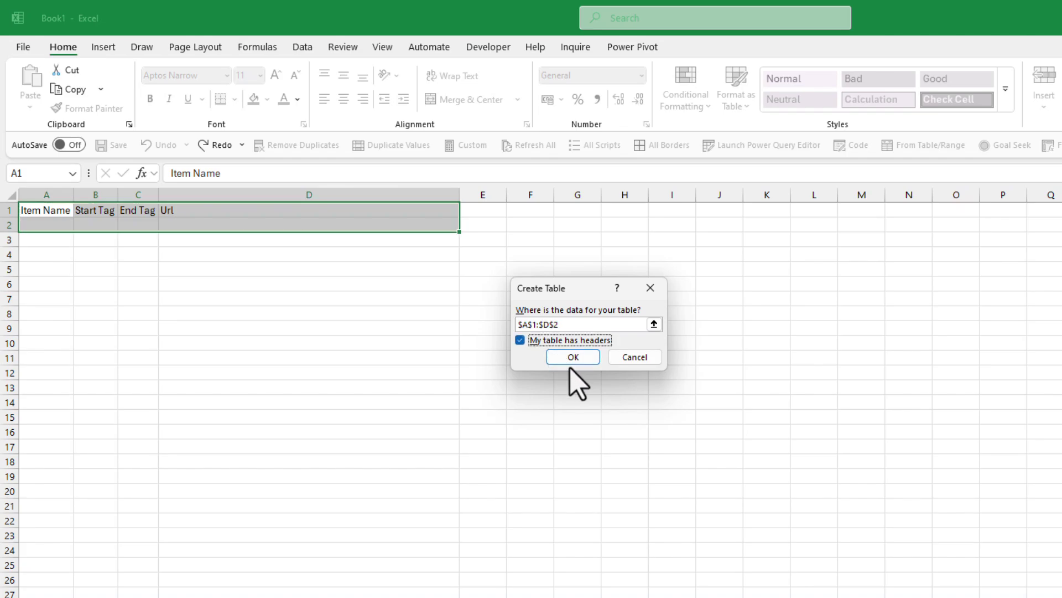
{"action": "left_click", "coordinate": [573, 357]}
{"action": "left_click", "coordinate": [382, 327]}
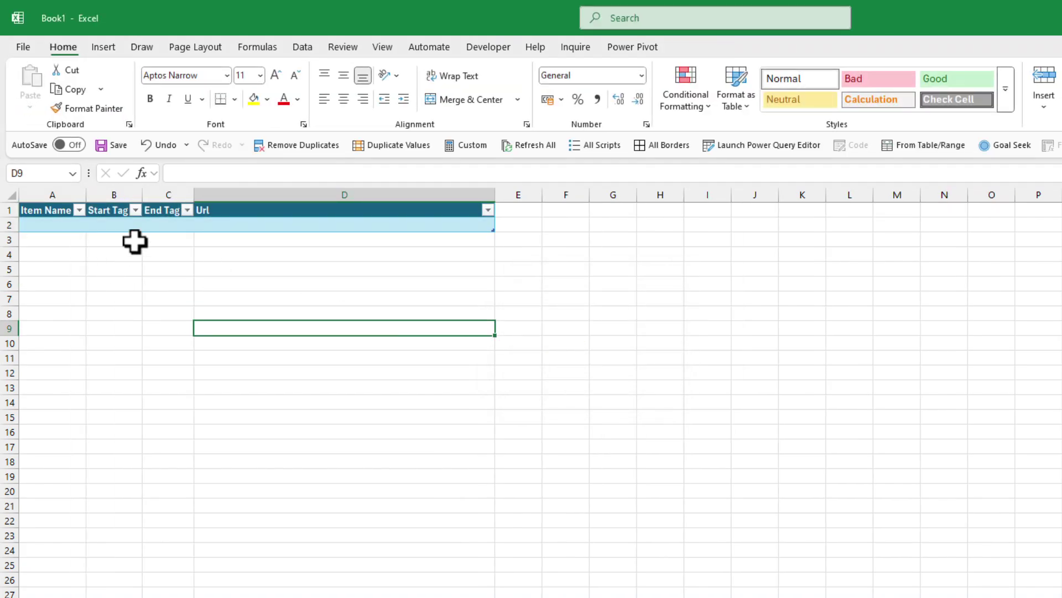
{"action": "left_click_drag", "start_coordinate": [192, 196], "coordinate": [237, 197]}
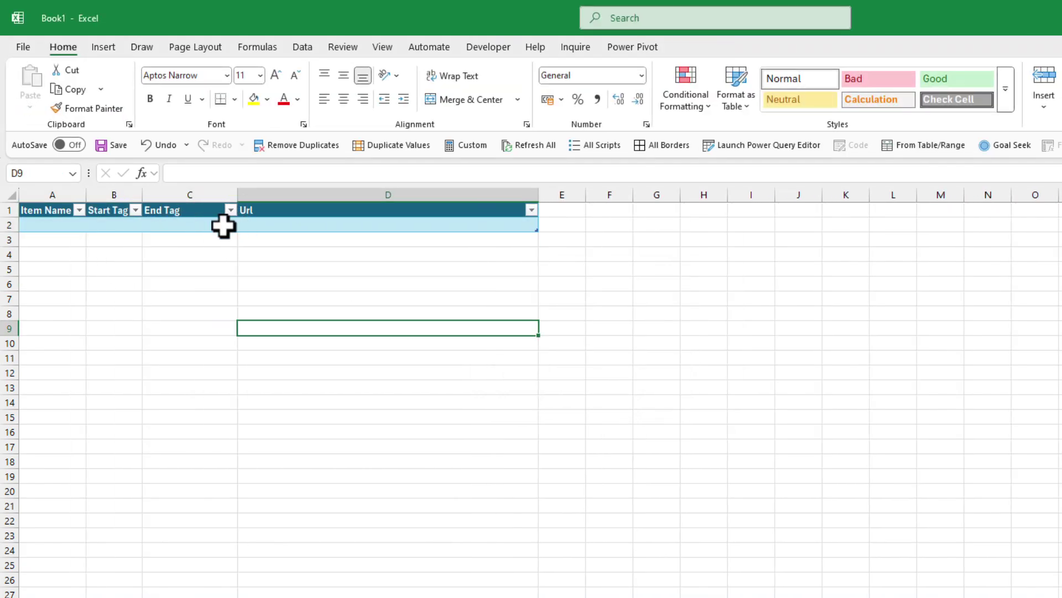
{"action": "left_click_drag", "start_coordinate": [142, 197], "coordinate": [184, 197]}
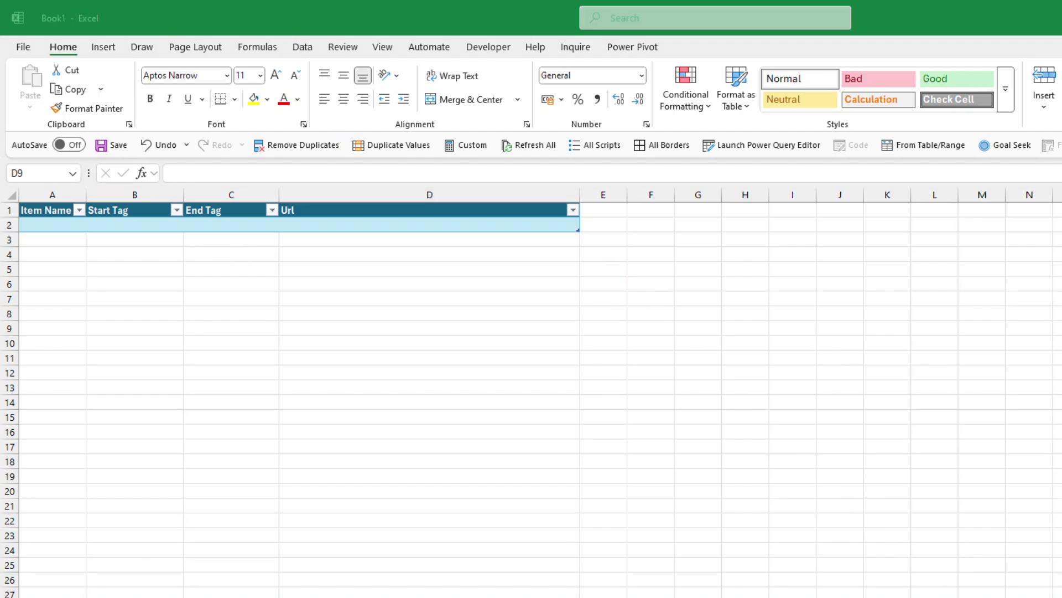
Switch to the browser showing the Amazon product page for the Apple 10.9-inch iPad.
{"action": "left_click_drag", "start_coordinate": [64, 297], "coordinate": [927, 161]}
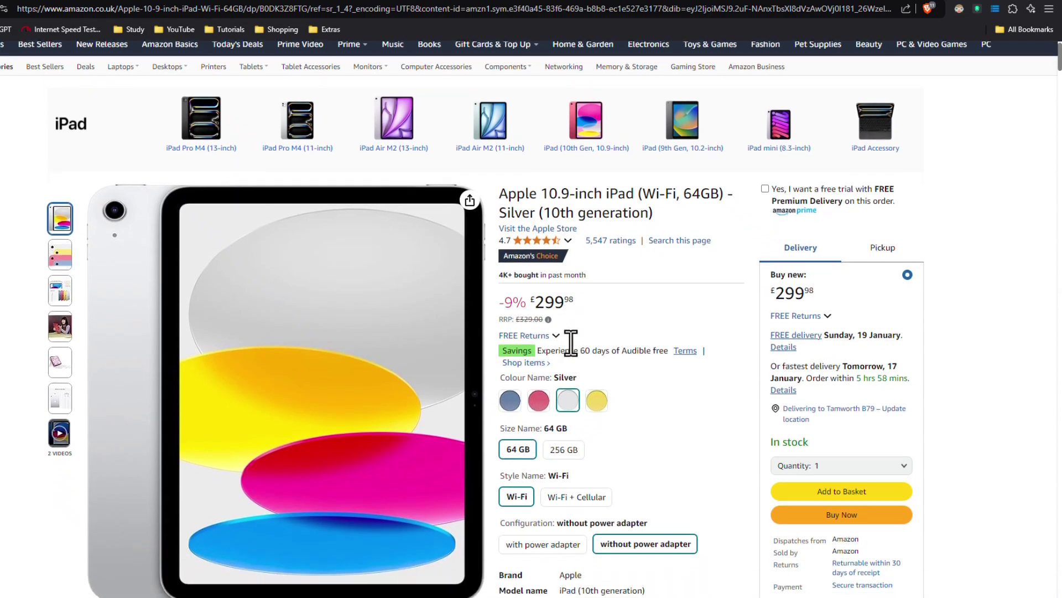
{"action": "scroll", "coordinate": [769, 434], "scroll_direction": "down", "scroll_amount": 2}
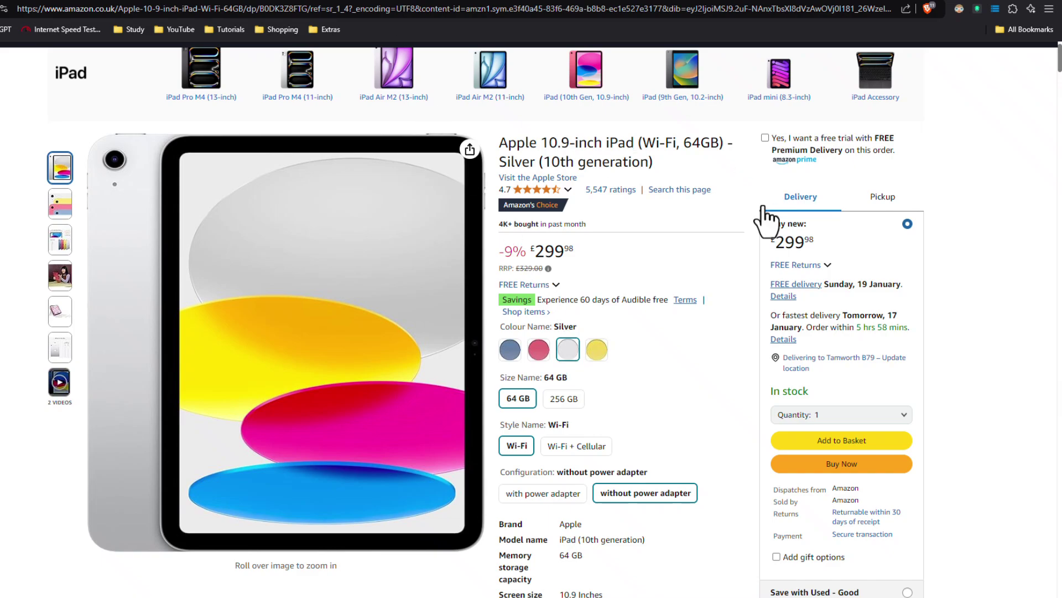
{"action": "right_click", "coordinate": [791, 242]}
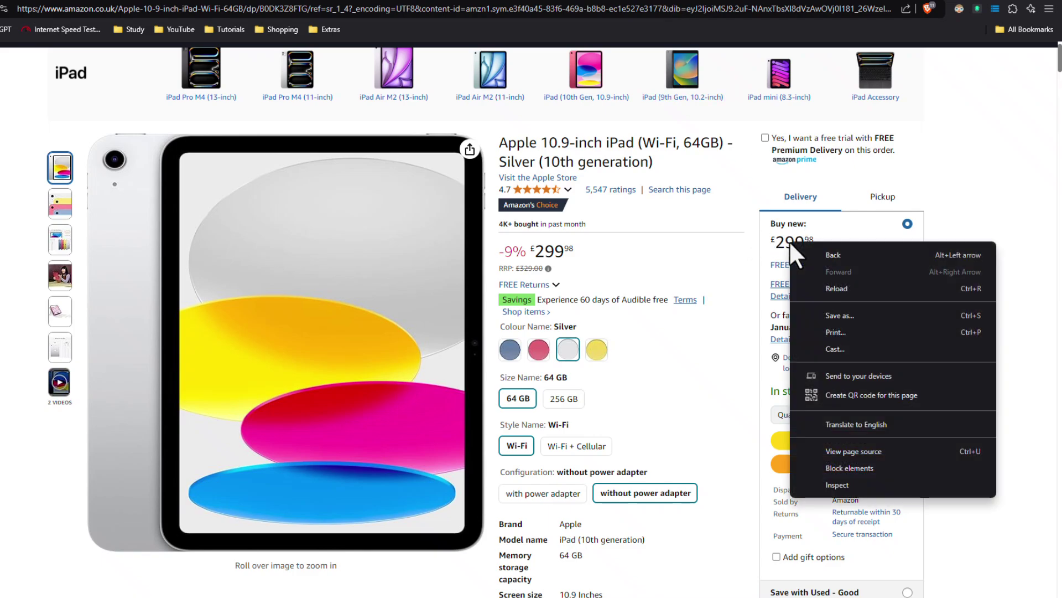
{"action": "left_click", "coordinate": [839, 483]}
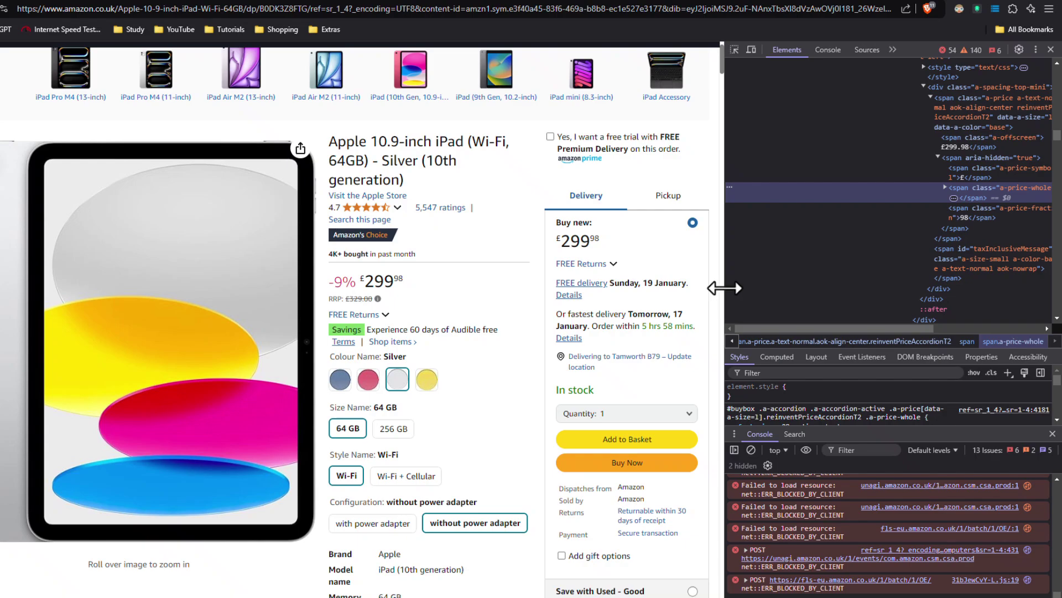
{"action": "left_click_drag", "start_coordinate": [725, 288], "coordinate": [645, 280]}
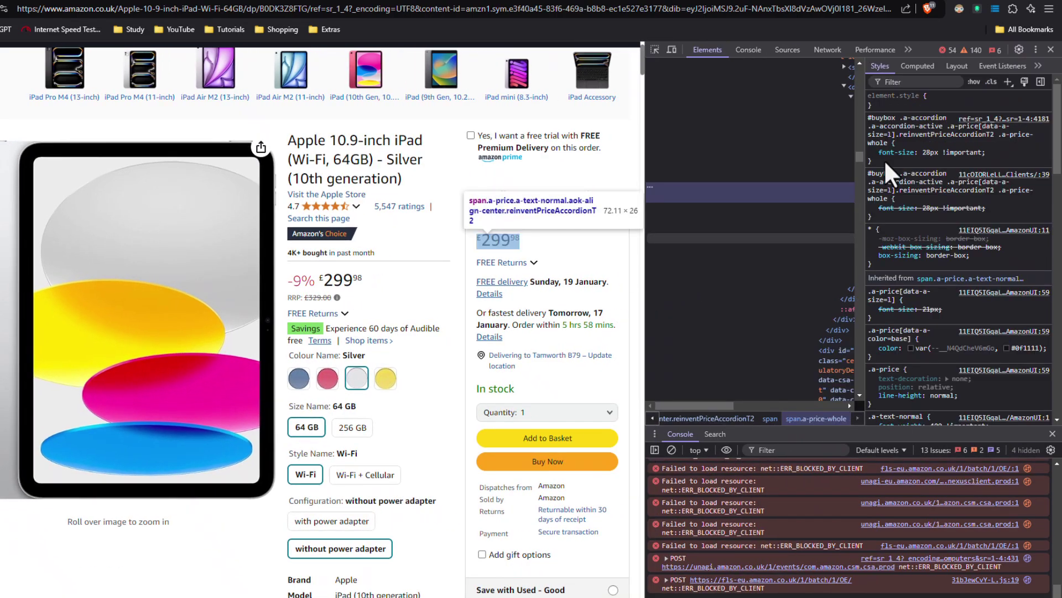
{"action": "left_click", "coordinate": [1051, 49]}
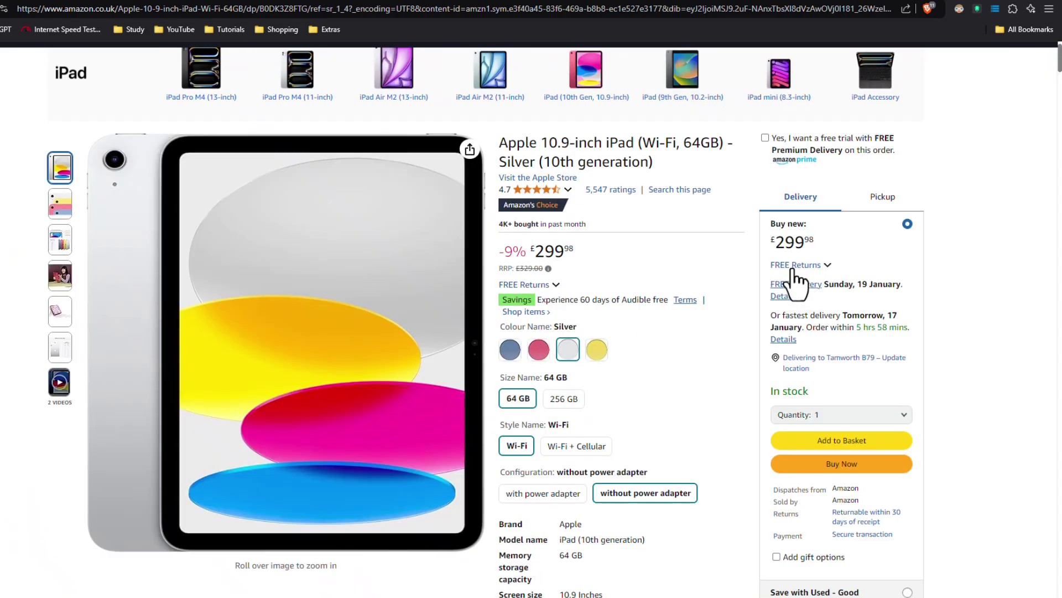
Inspect the Buy new price in the page's developer tools and widen the HTML element tree.
{"action": "right_click", "coordinate": [785, 244]}
{"action": "left_click", "coordinate": [748, 291]}
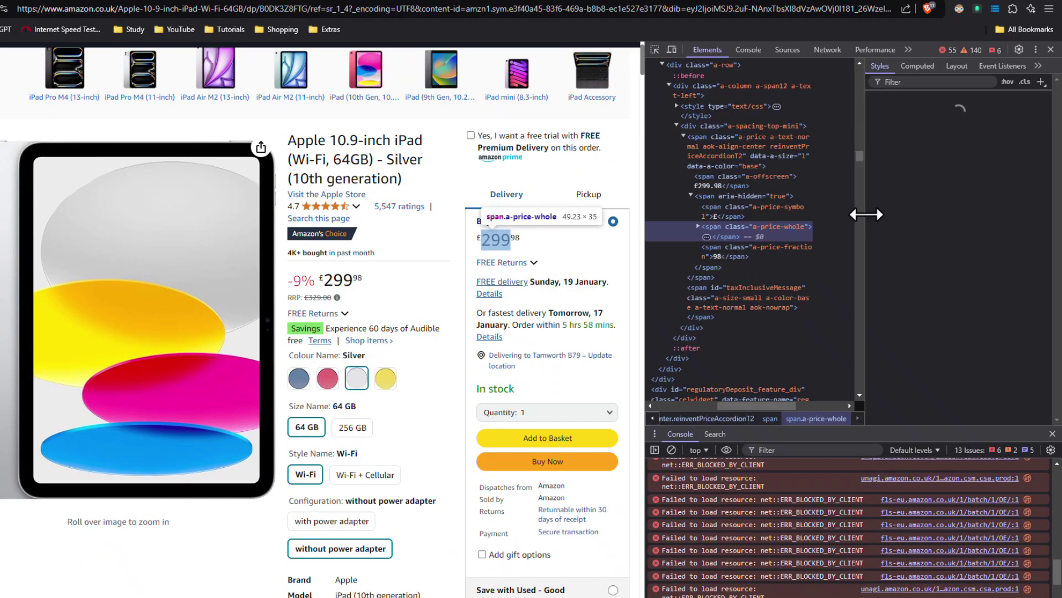
{"action": "left_click_drag", "start_coordinate": [866, 214], "coordinate": [1001, 214]}
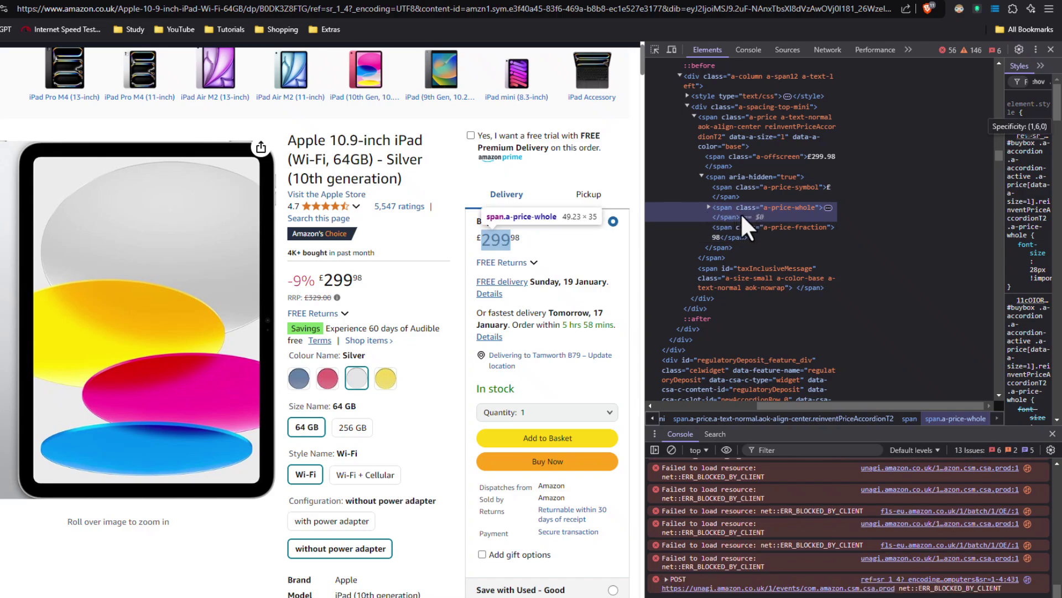
Select the a-offscreen span that holds the full price and open it for editing as HTML.
{"action": "mouse_move", "coordinate": [741, 212]}
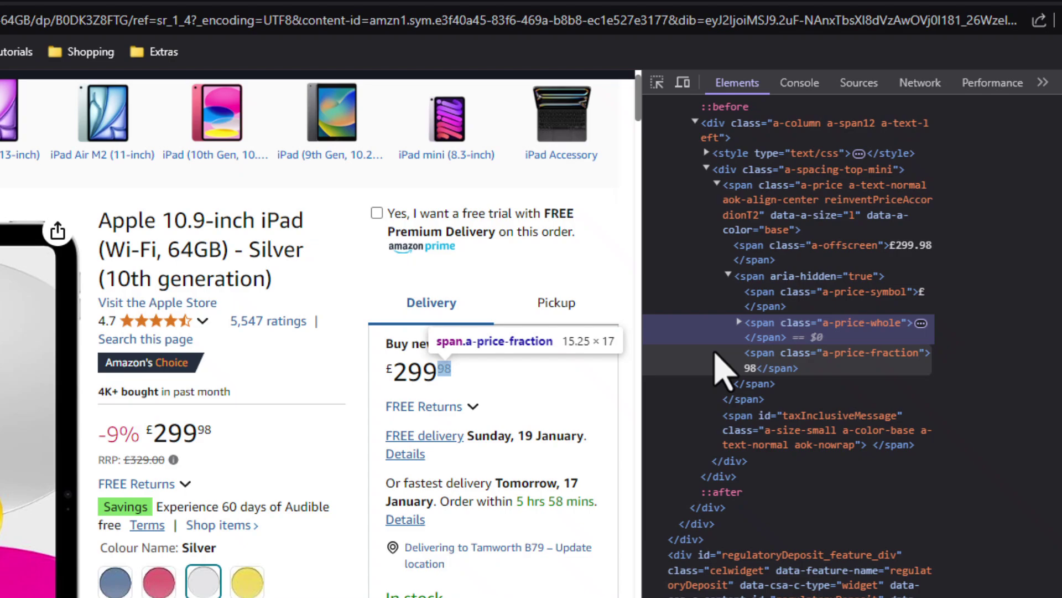
{"action": "left_click", "coordinate": [888, 249]}
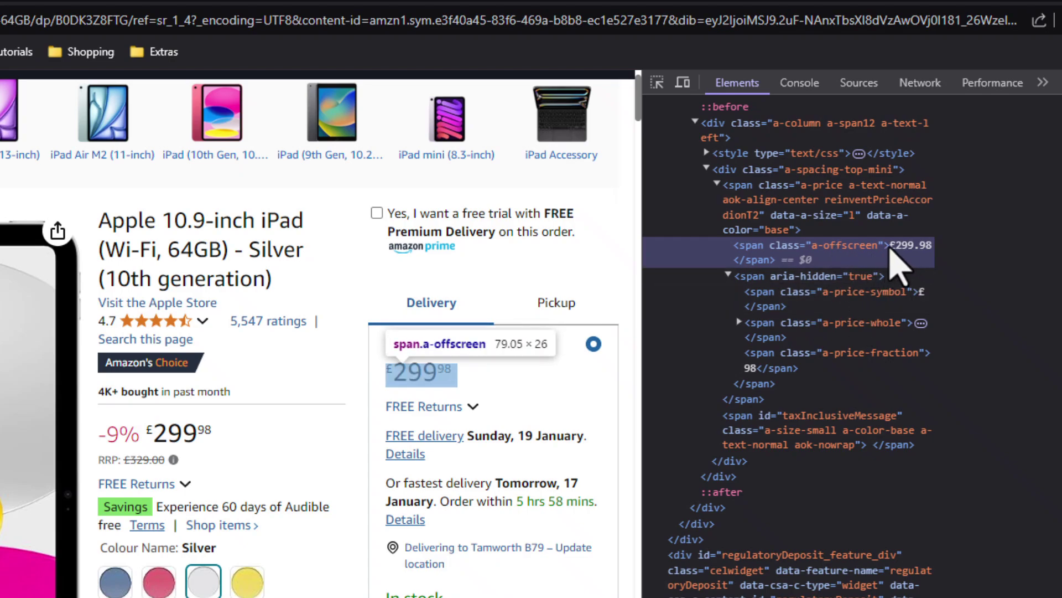
{"action": "right_click", "coordinate": [895, 260]}
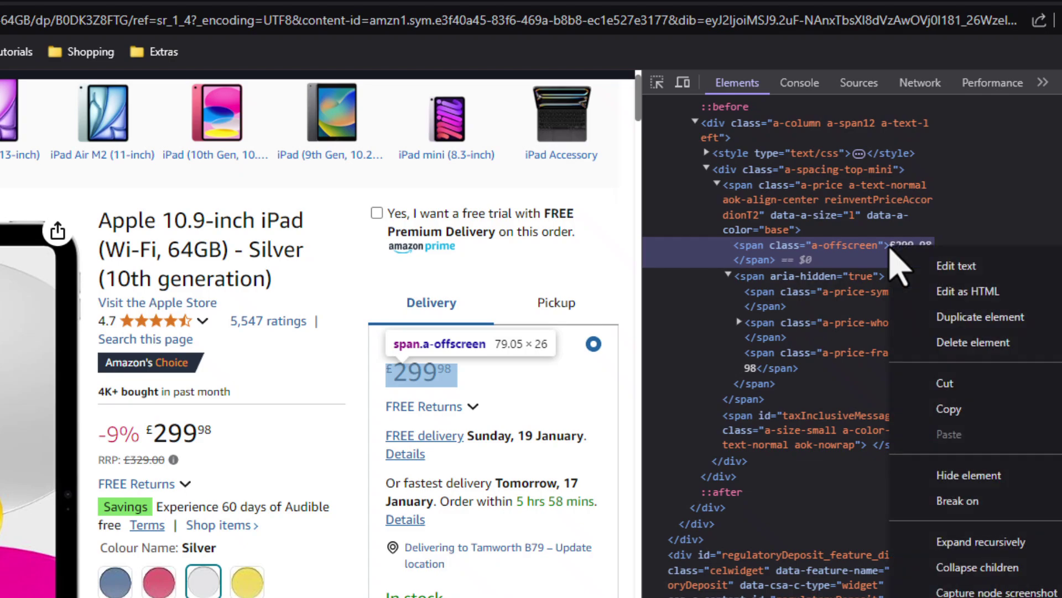
{"action": "left_click", "coordinate": [972, 302]}
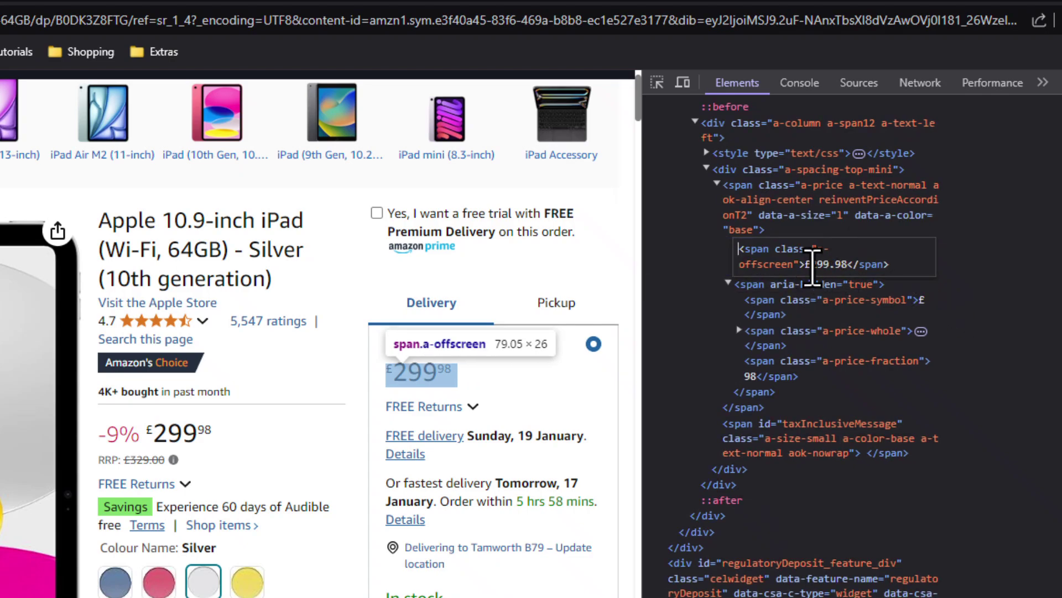
Copy the opening tag <span class="a-offscreen">£ from the page's HTML into B2 in Excel and fit the Start Tag column width.
{"action": "left_click_drag", "start_coordinate": [740, 249], "coordinate": [938, 259]}
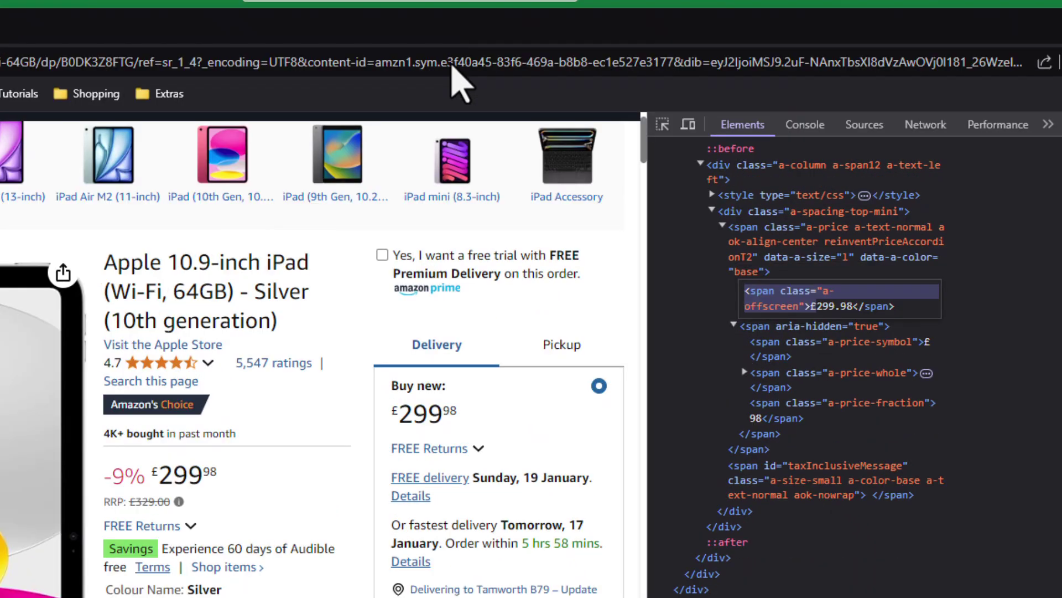
{"action": "left_click", "coordinate": [173, 301]}
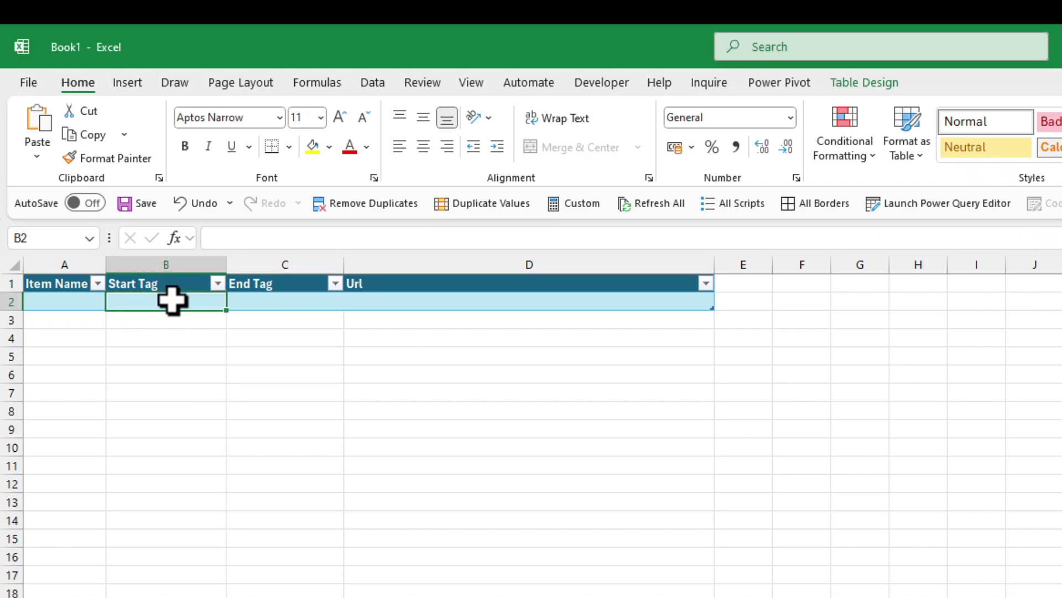
{"action": "type", "text": "<span class=\"a-offscreen\">£"}
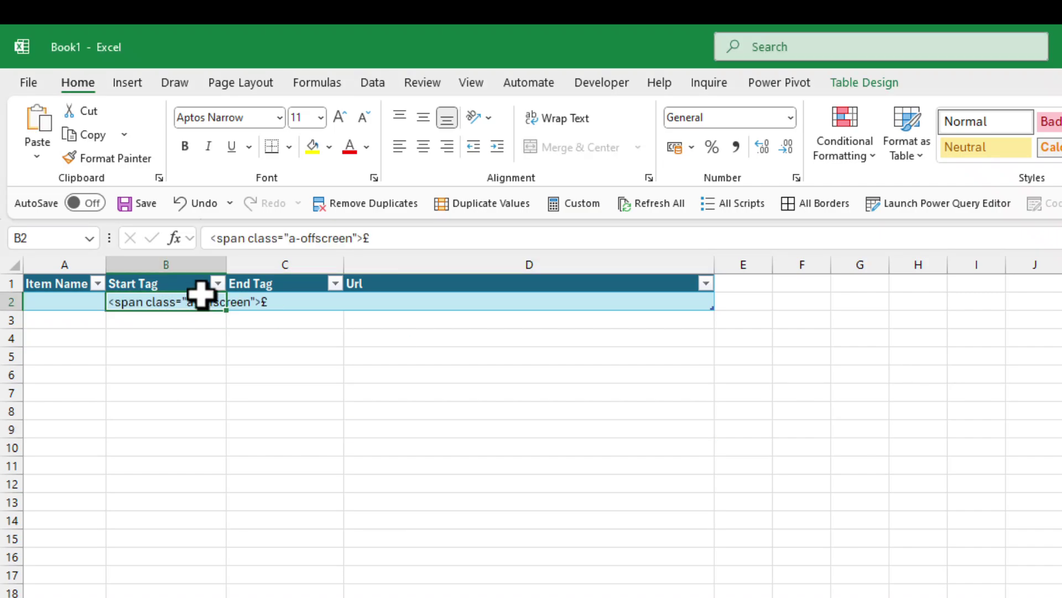
{"action": "double_click", "coordinate": [226, 260]}
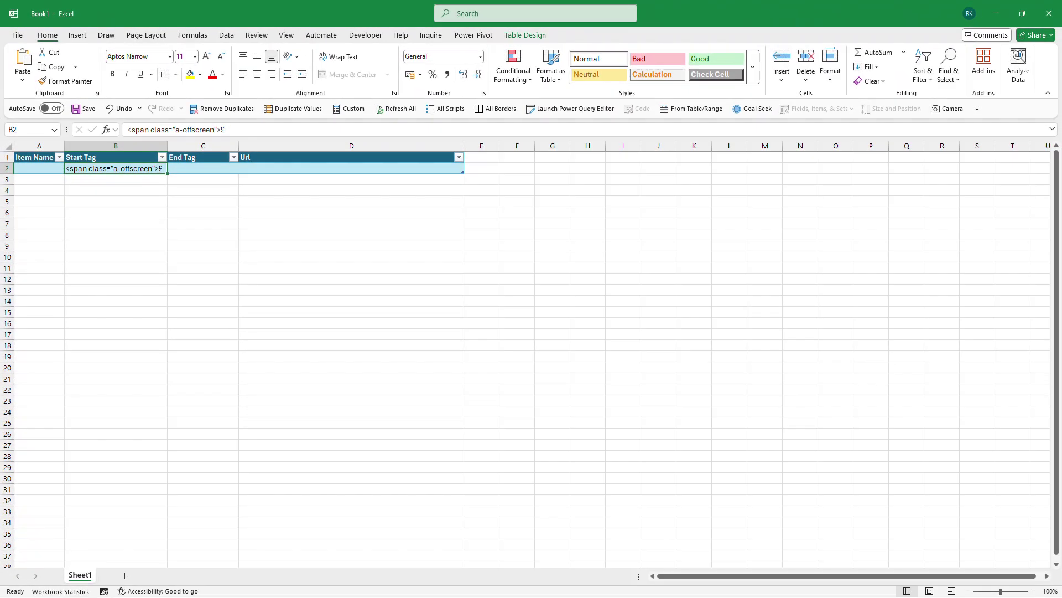
Copy the closing </span> tag of the price element from the browser's HTML into the End Tag cell C2 in Excel.
{"action": "key", "text": "alt+Tab"}
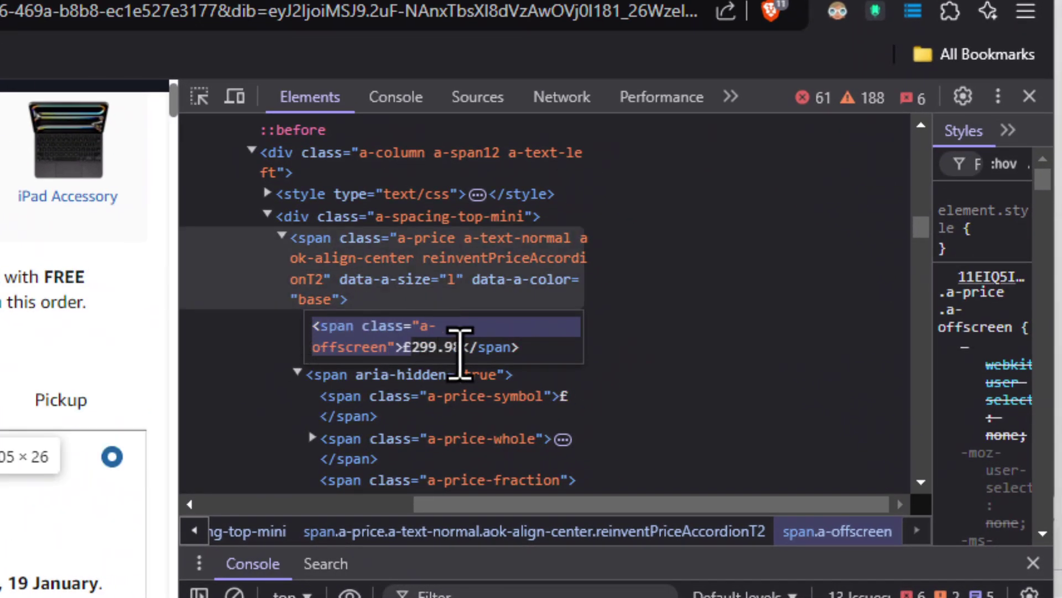
{"action": "left_click", "coordinate": [464, 347]}
{"action": "left_click_drag", "start_coordinate": [465, 347], "coordinate": [518, 347]}
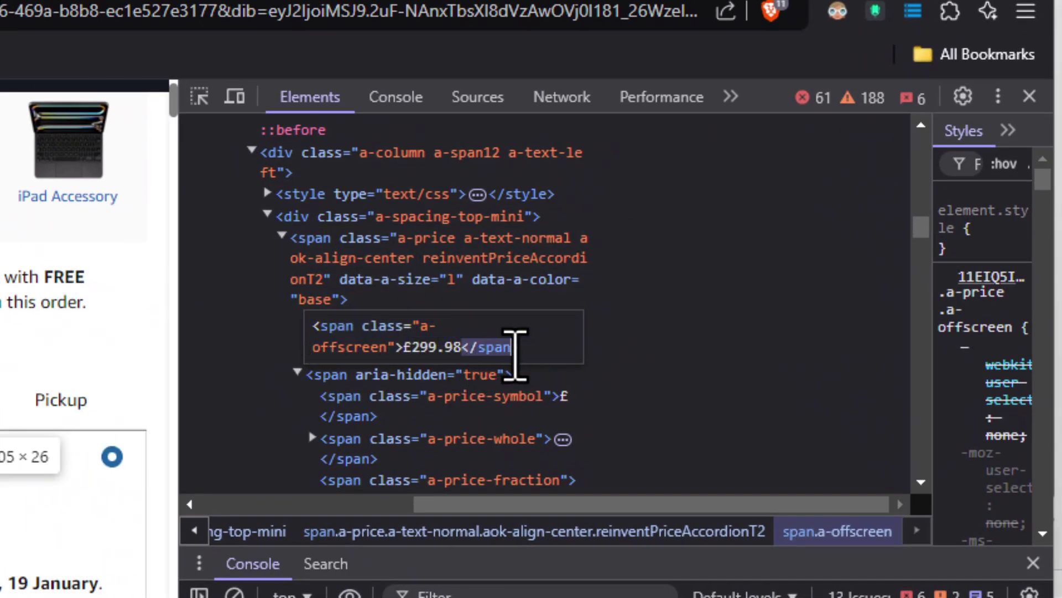
{"action": "key", "text": "ctrl+c"}
{"action": "key", "text": "alt+Tab"}
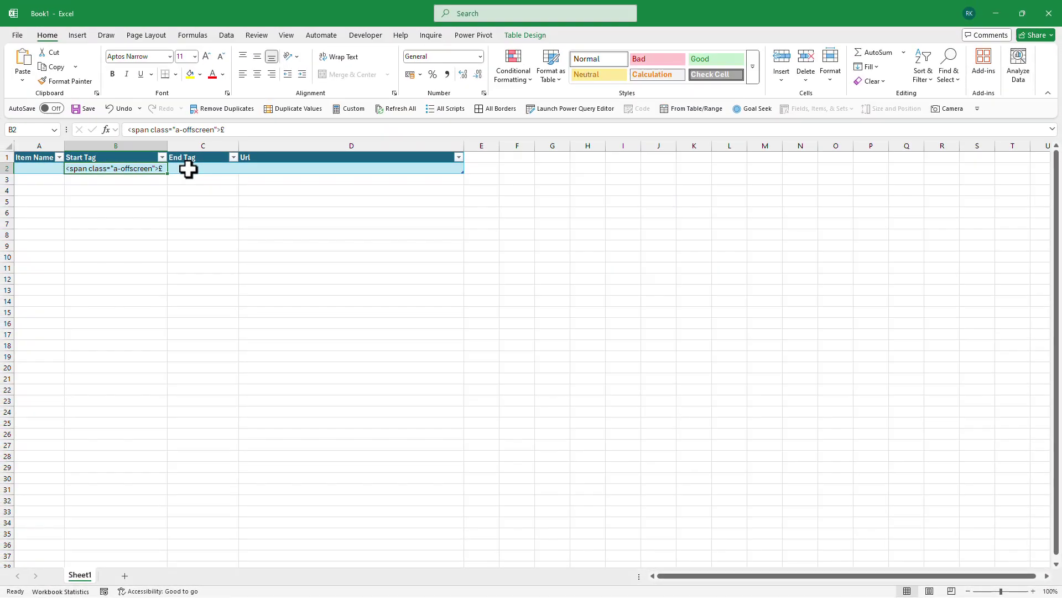
{"action": "left_click", "coordinate": [185, 169]}
{"action": "key", "text": "ctrl+v"}
Copy the iPad product page's web address from the browser into D2 in Excel and fit the Url column width.
{"action": "left_click", "coordinate": [260, 168]}
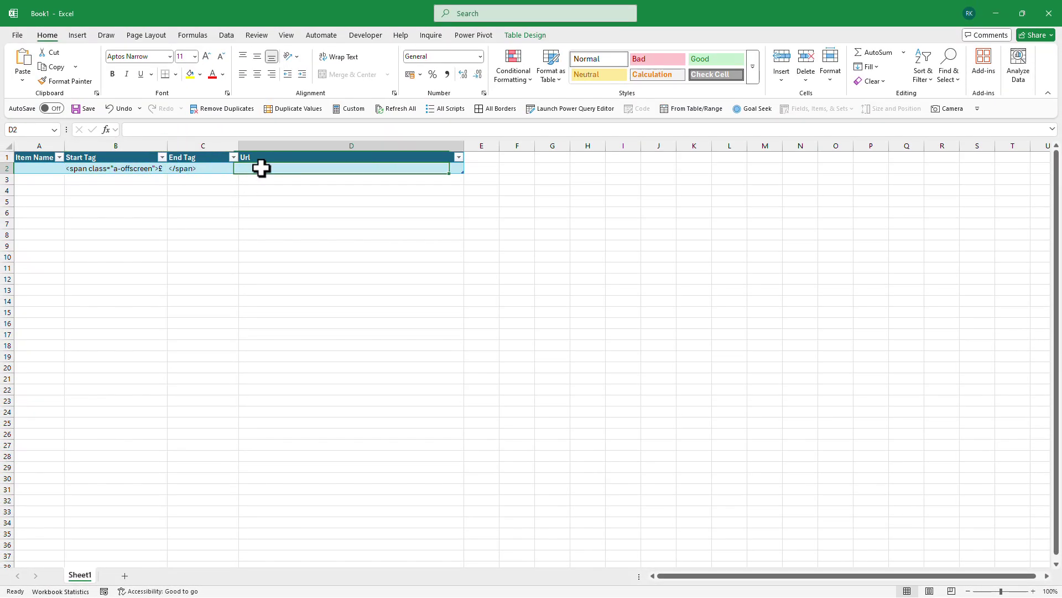
{"action": "key", "text": "alt+Tab"}
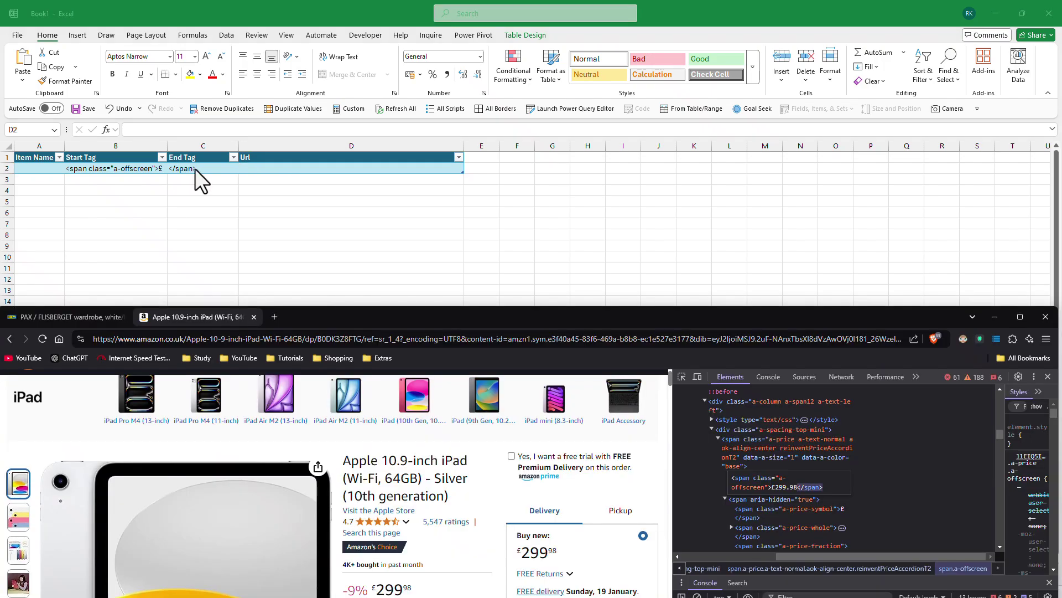
{"action": "left_click", "coordinate": [339, 338]}
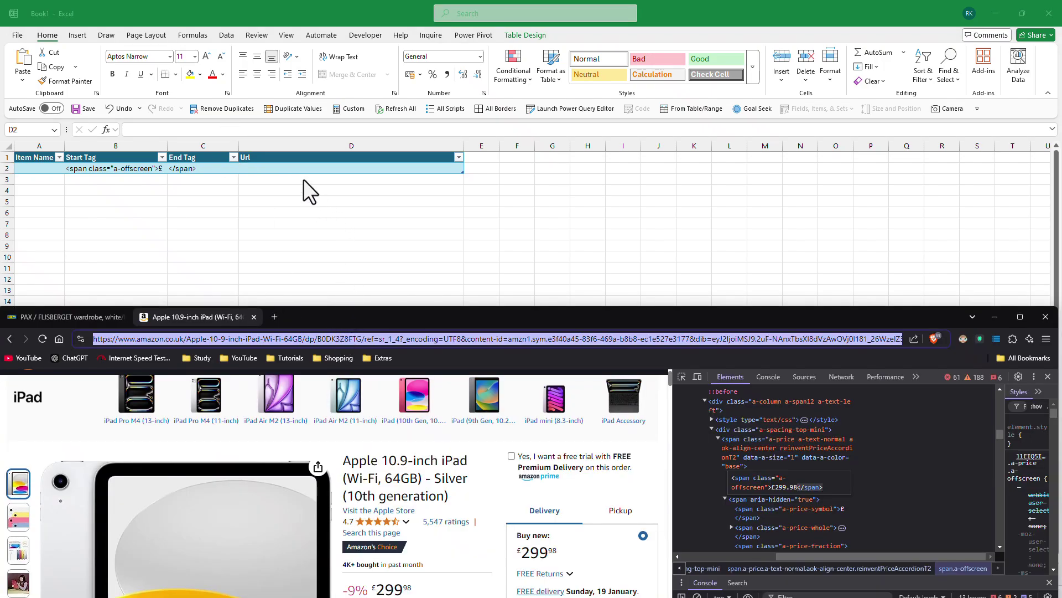
{"action": "key", "text": "alt+Tab"}
{"action": "key", "text": "ctrl+v"}
{"action": "left_click", "coordinate": [298, 213]}
{"action": "left_click", "coordinate": [408, 164]}
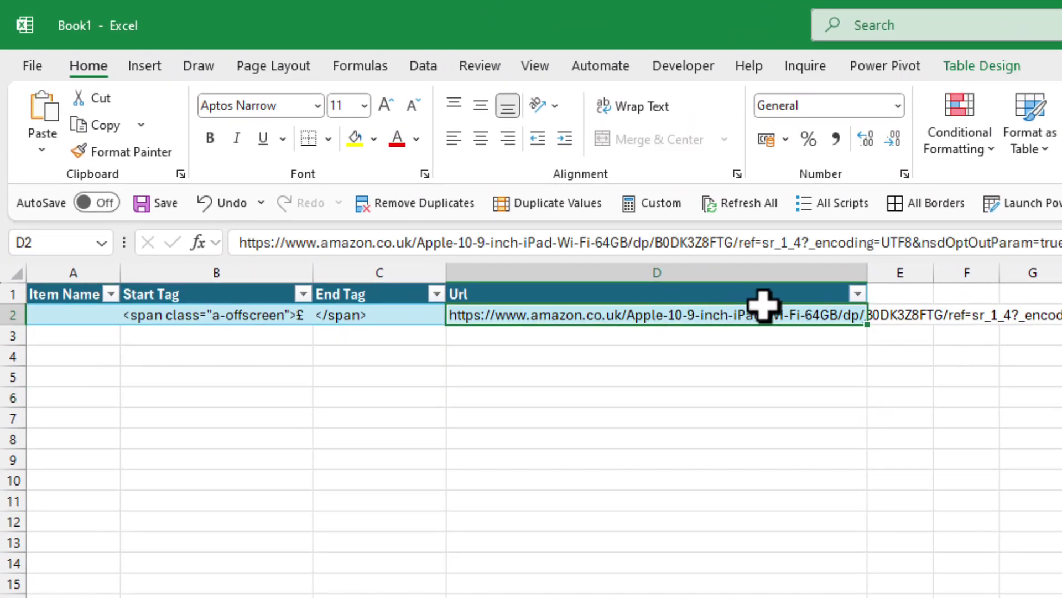
{"action": "double_click", "coordinate": [865, 277]}
{"action": "left_click", "coordinate": [487, 542]}
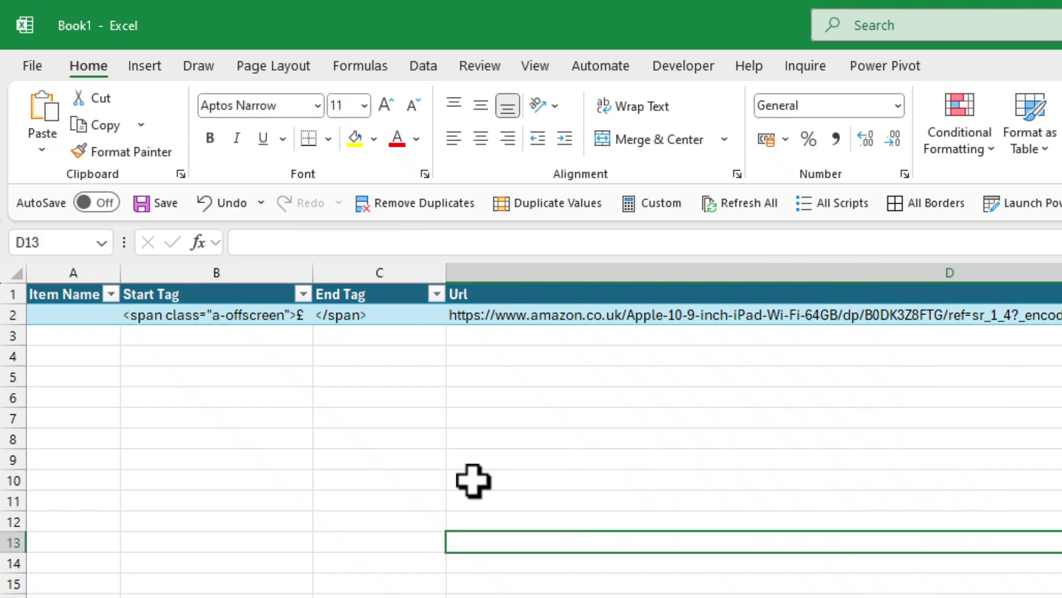
Enter iPad as the item name in A2.
{"action": "left_click", "coordinate": [81, 313]}
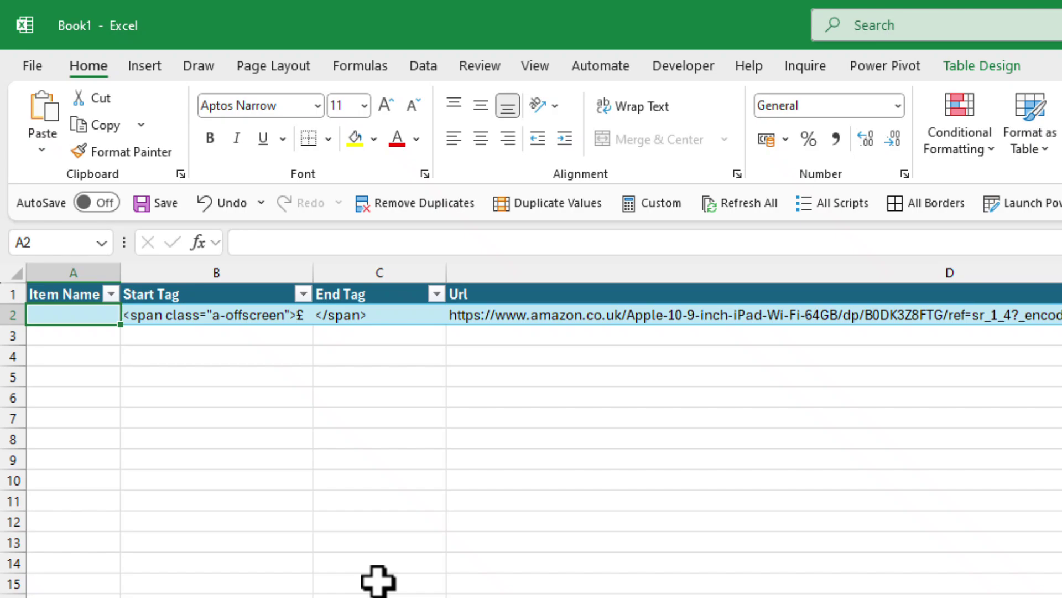
{"action": "type", "text": "iPad"}
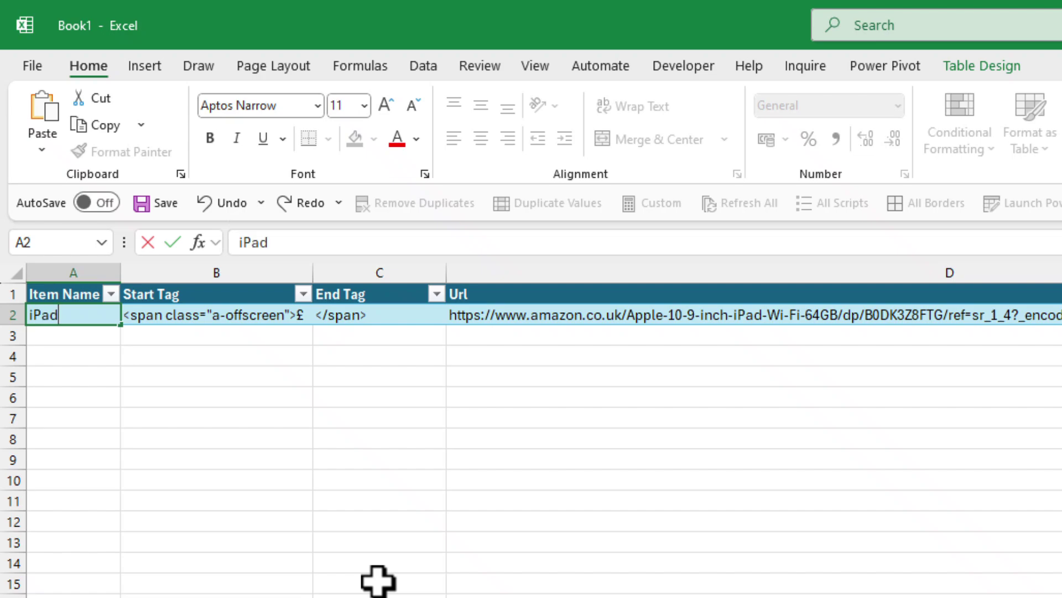
{"action": "key", "text": "Return"}
Load the price tracker table into the Power Query Editor as a query from the table range.
{"action": "key", "text": "Up"}
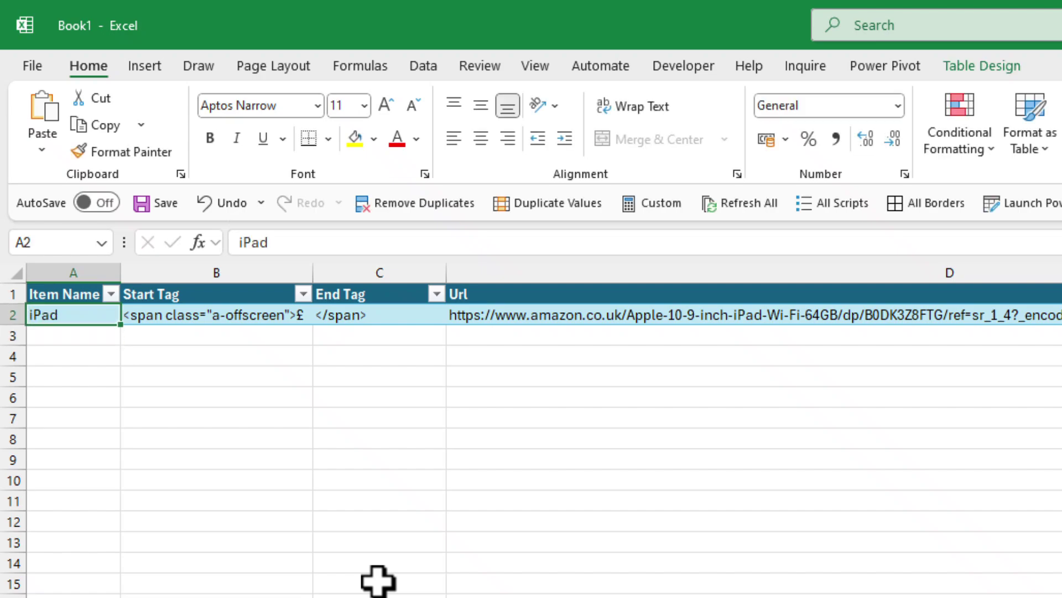
{"action": "left_click", "coordinate": [423, 66]}
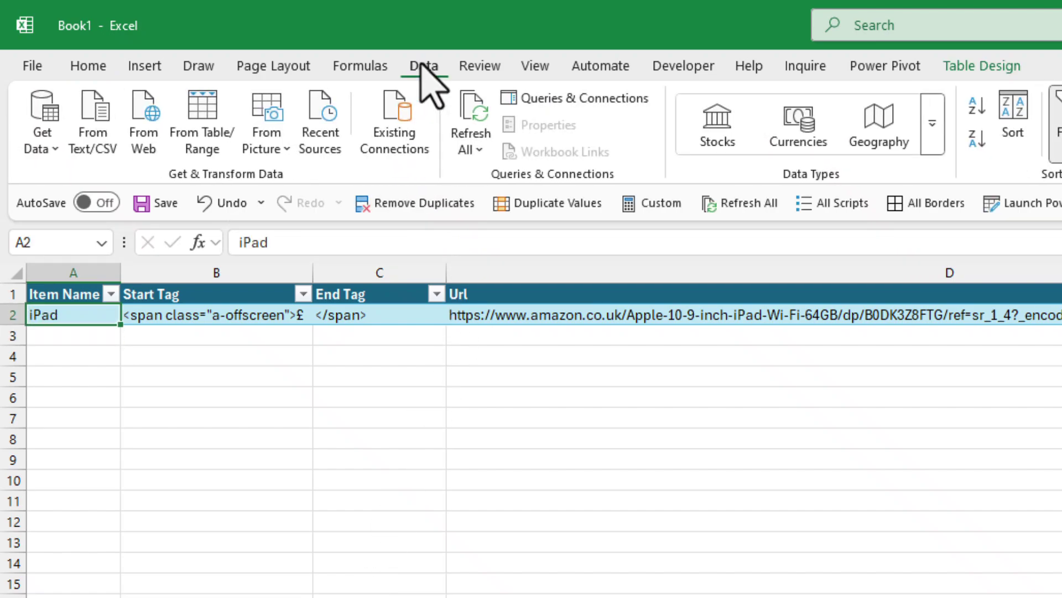
{"action": "left_click", "coordinate": [217, 150]}
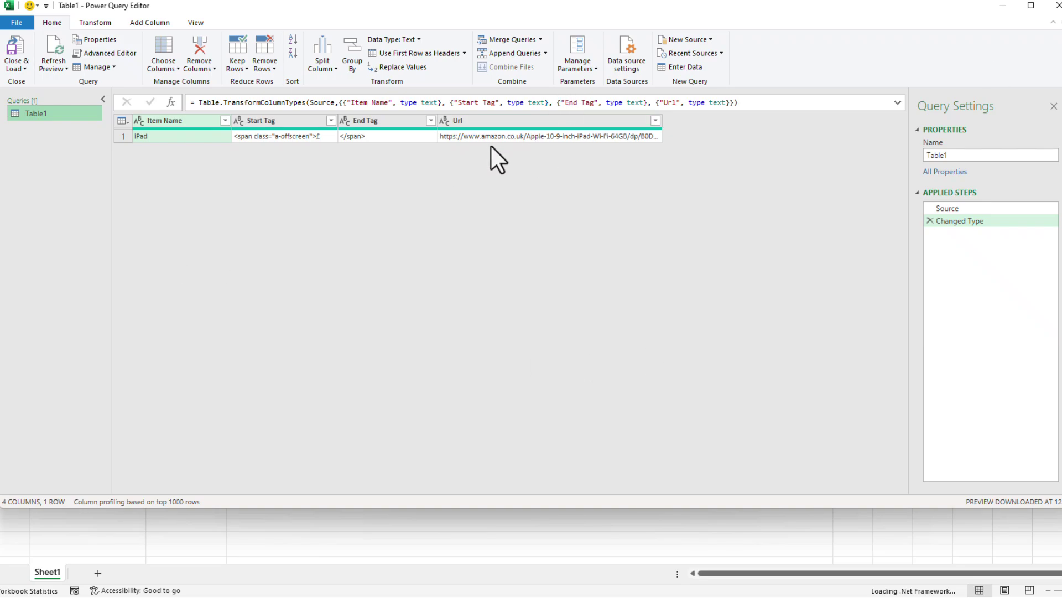
Add a custom column named Price with the formula Web.BrowserContents([Url]).
{"action": "left_click", "coordinate": [150, 24]}
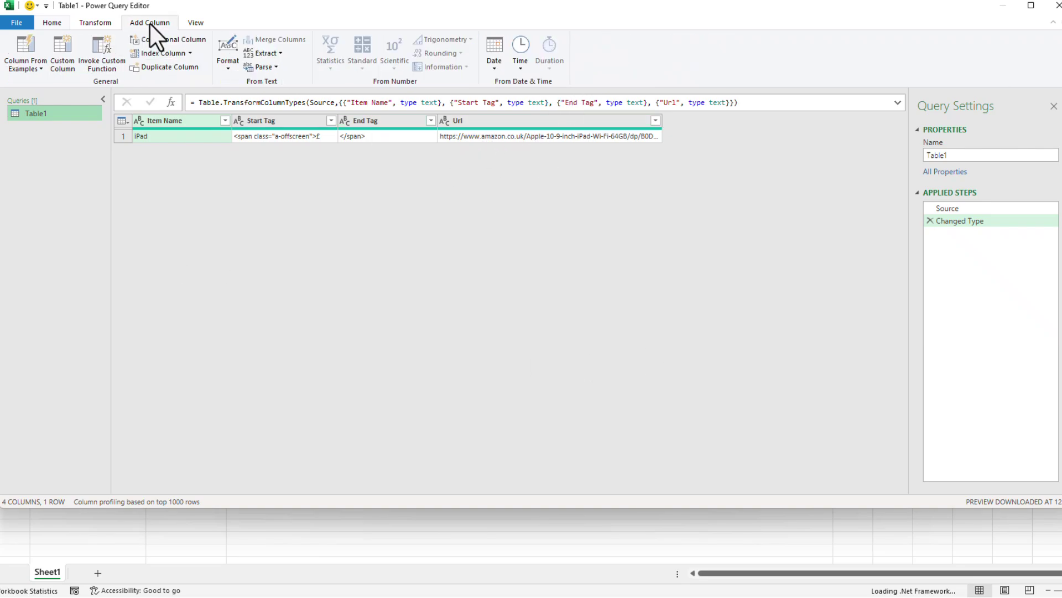
{"action": "left_click", "coordinate": [66, 40]}
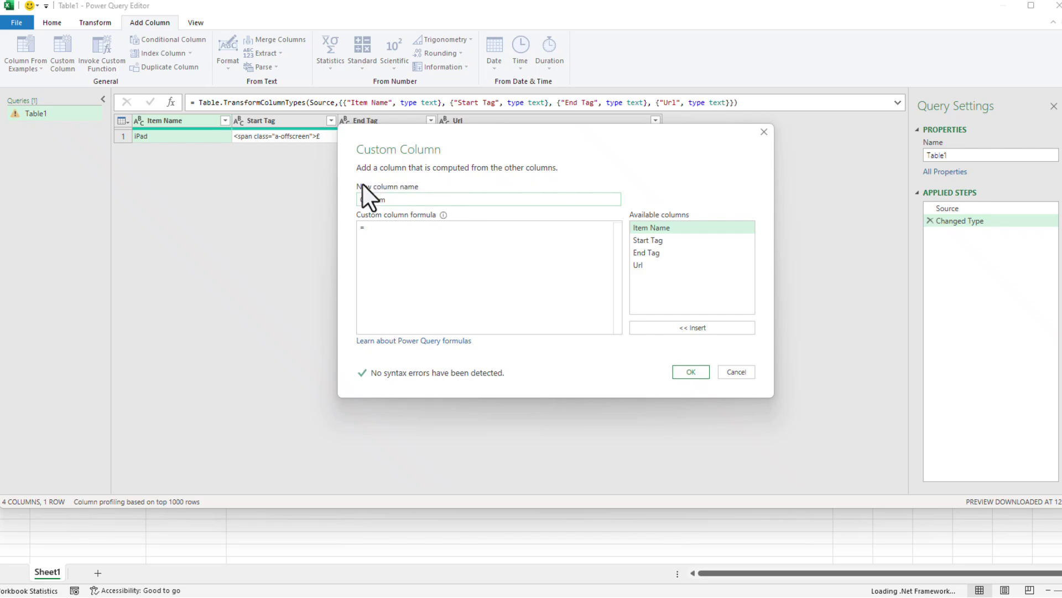
{"action": "double_click", "coordinate": [374, 199]}
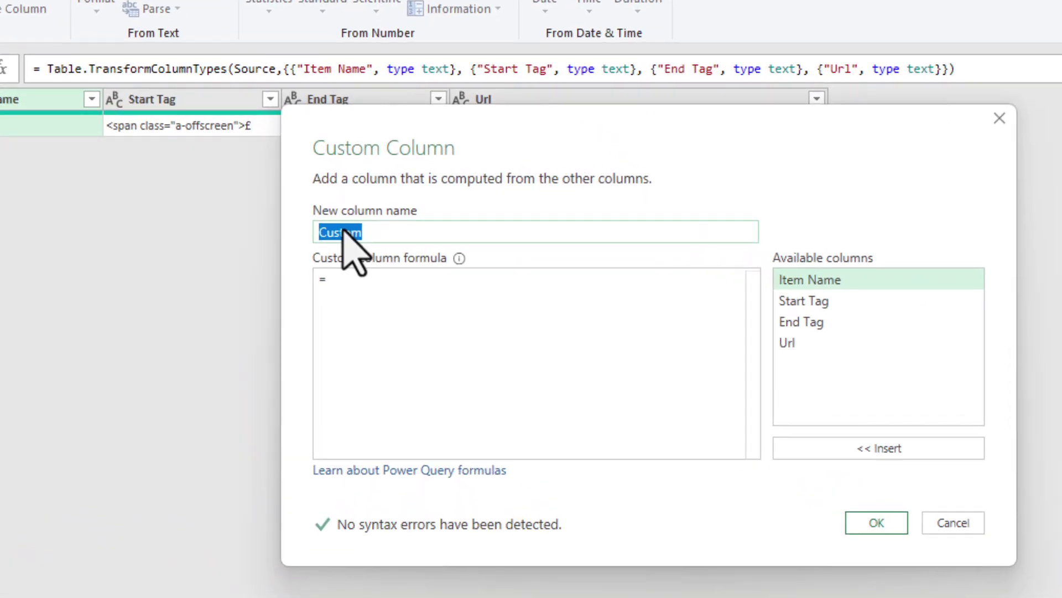
{"action": "type", "text": "Price"}
{"action": "key", "text": "Tab"}
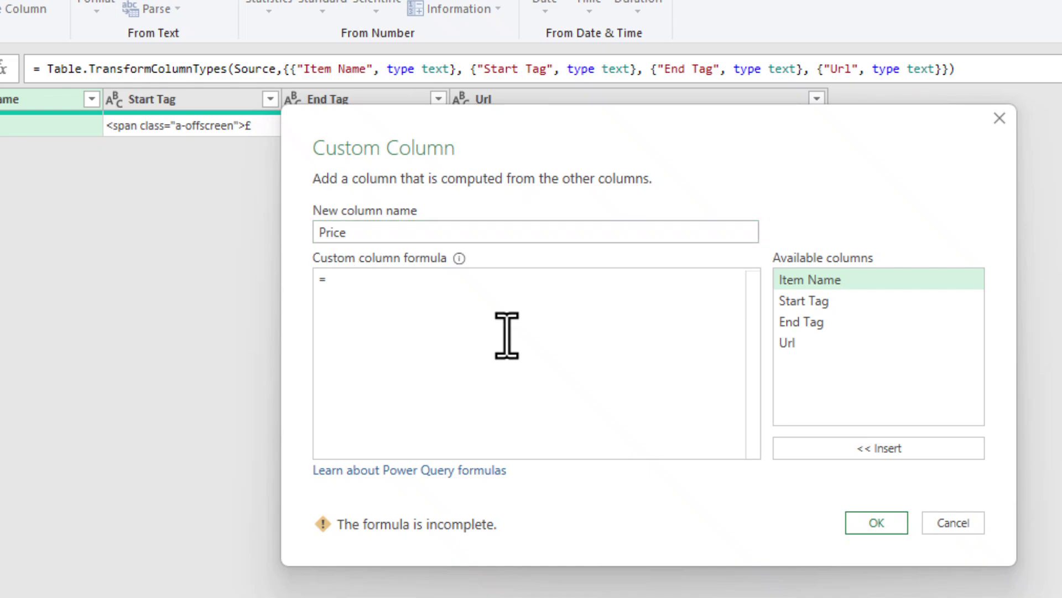
{"action": "type", "text": "web"}
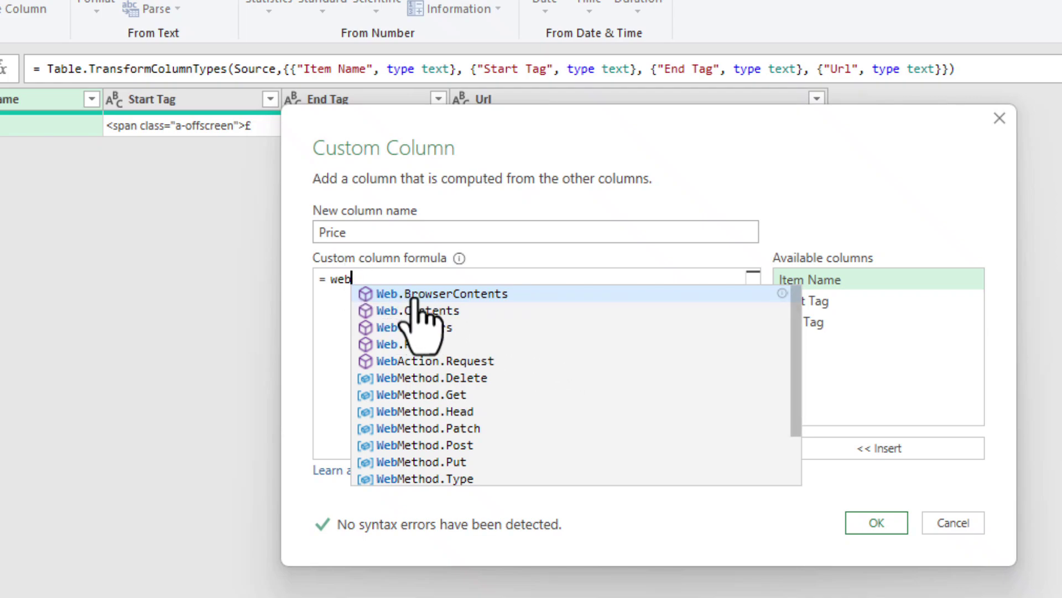
{"action": "left_click", "coordinate": [489, 294]}
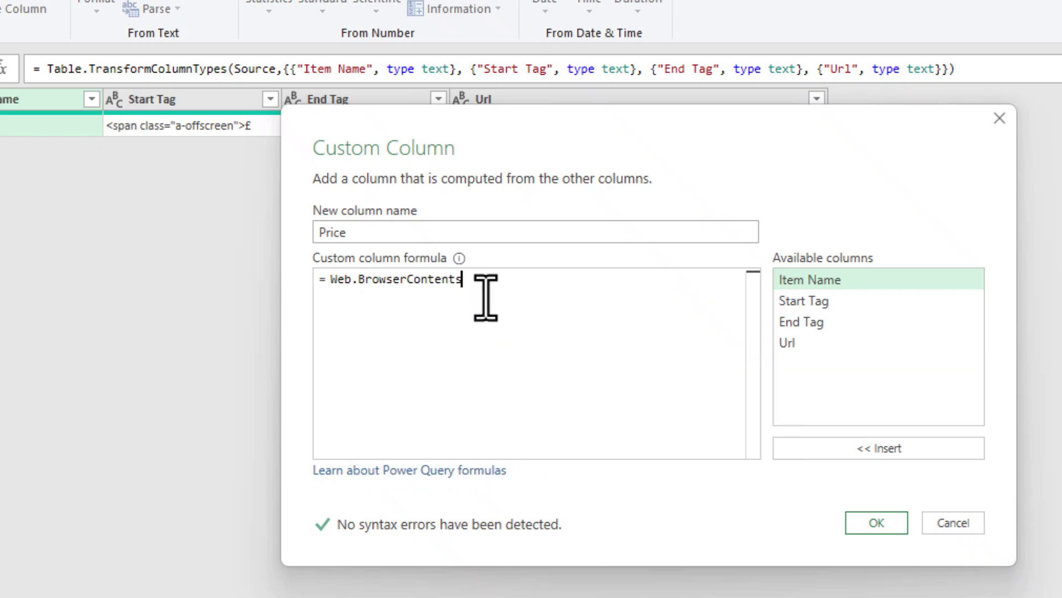
{"action": "type", "text": "("}
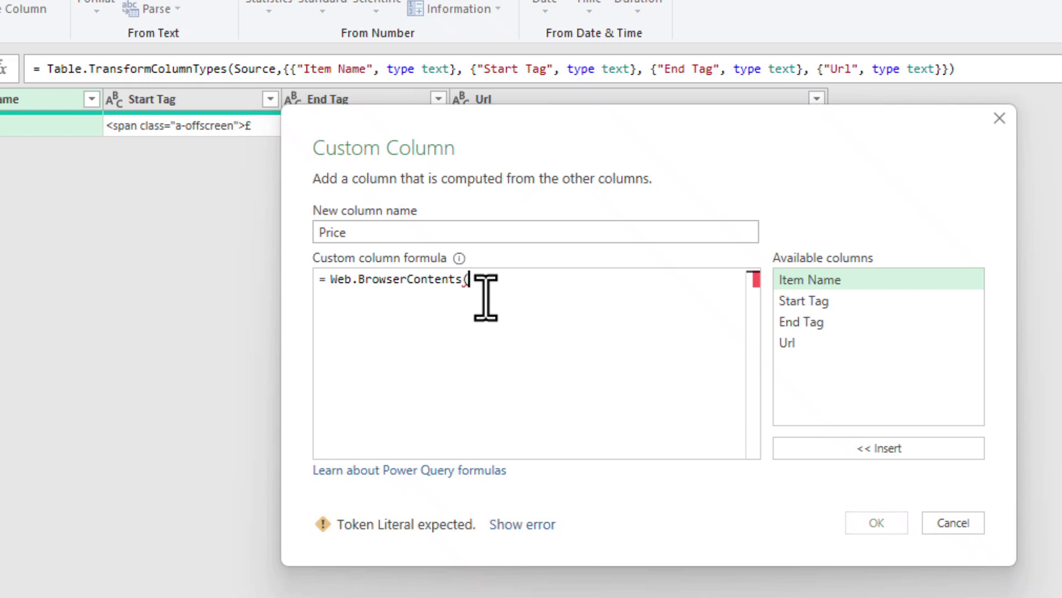
{"action": "double_click", "coordinate": [795, 344]}
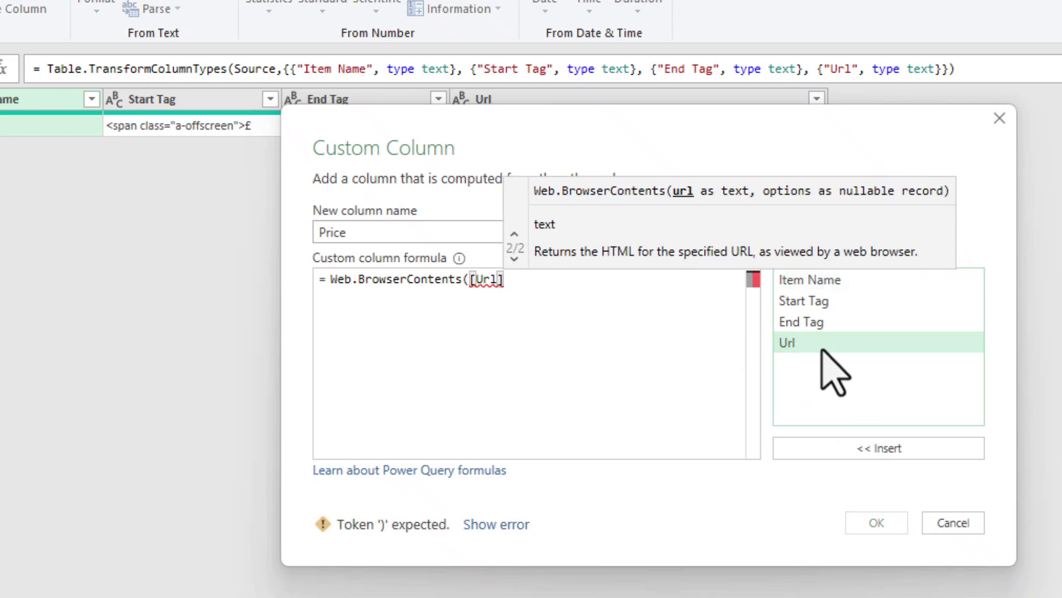
{"action": "type", "text": ")"}
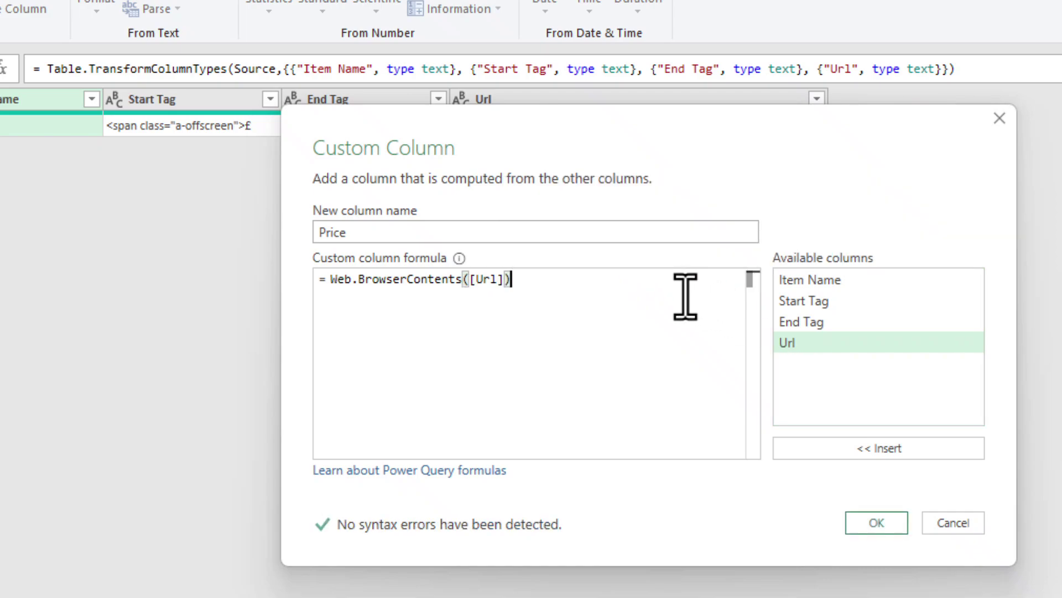
{"action": "left_click", "coordinate": [880, 530]}
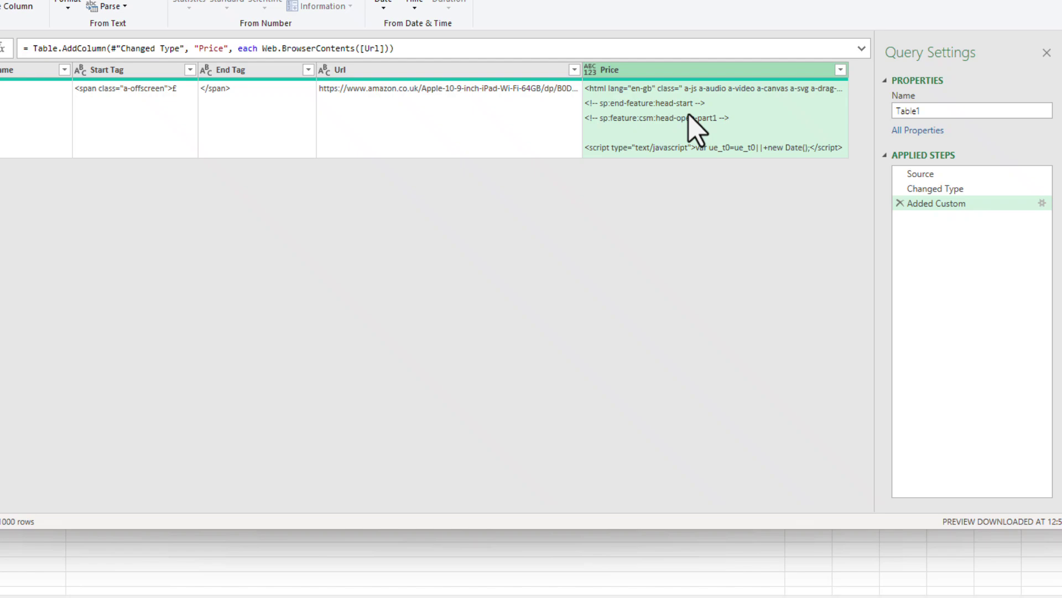
Edit the Price custom column's formula so Text.BetweenDelimiters wraps Web.BrowserContents([Url]) as its text argument.
{"action": "left_click", "coordinate": [138, 98]}
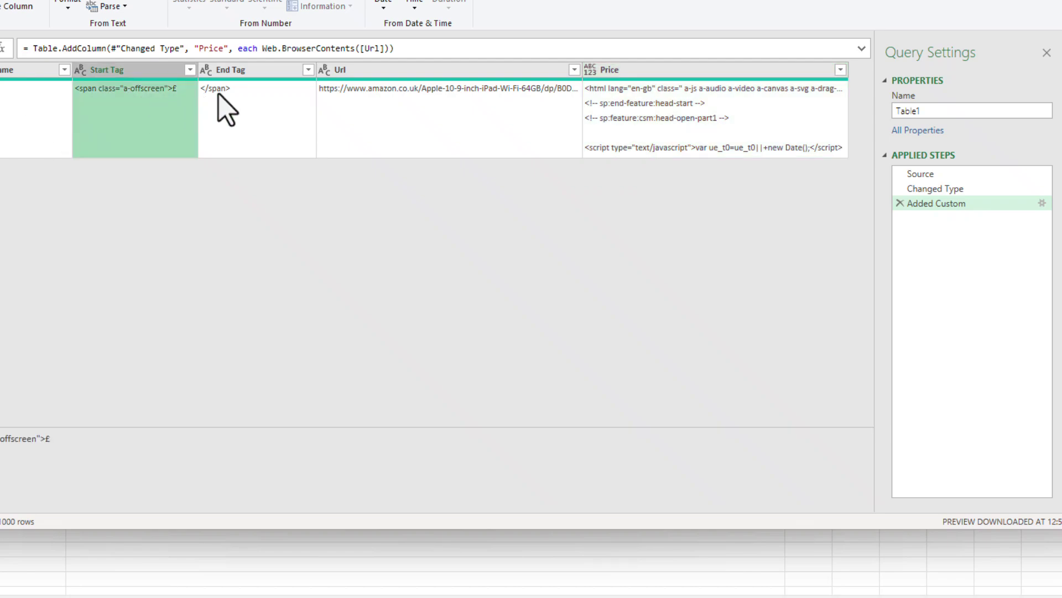
{"action": "left_click", "coordinate": [241, 91]}
{"action": "left_click", "coordinate": [645, 123]}
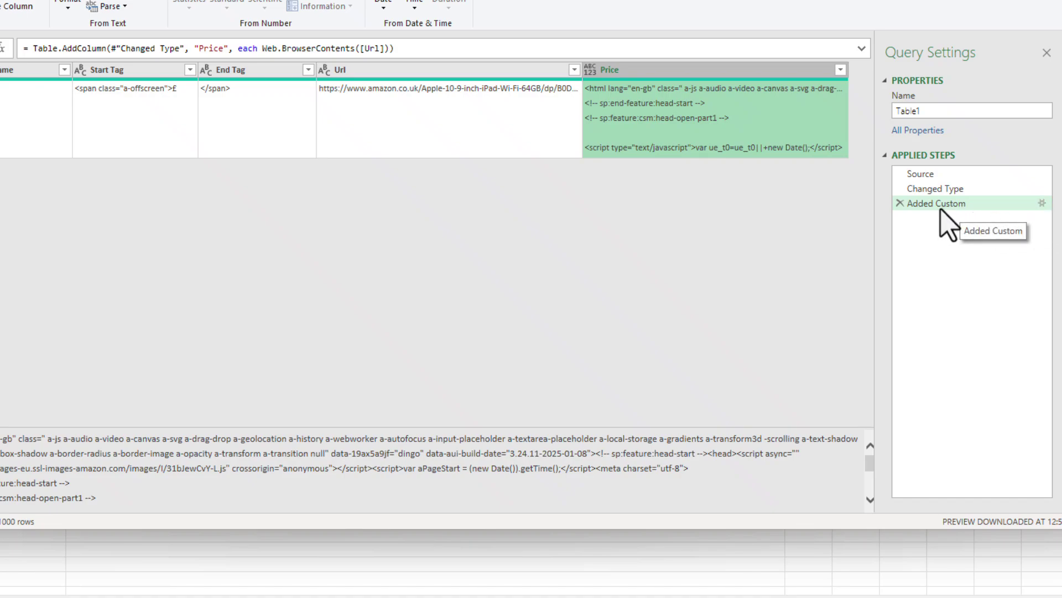
{"action": "left_click", "coordinate": [1042, 203]}
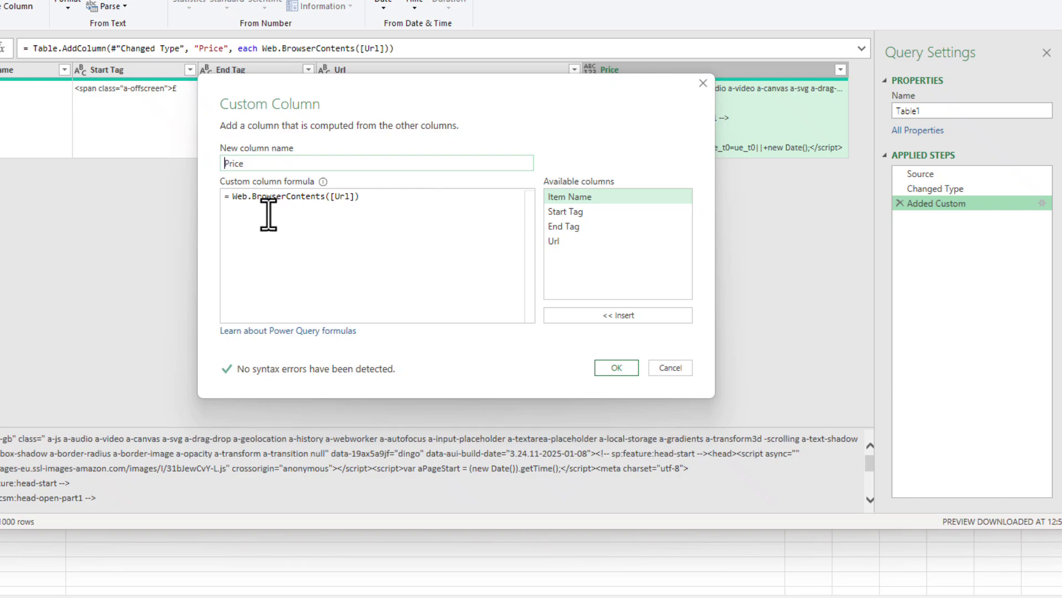
{"action": "left_click", "coordinate": [319, 249]}
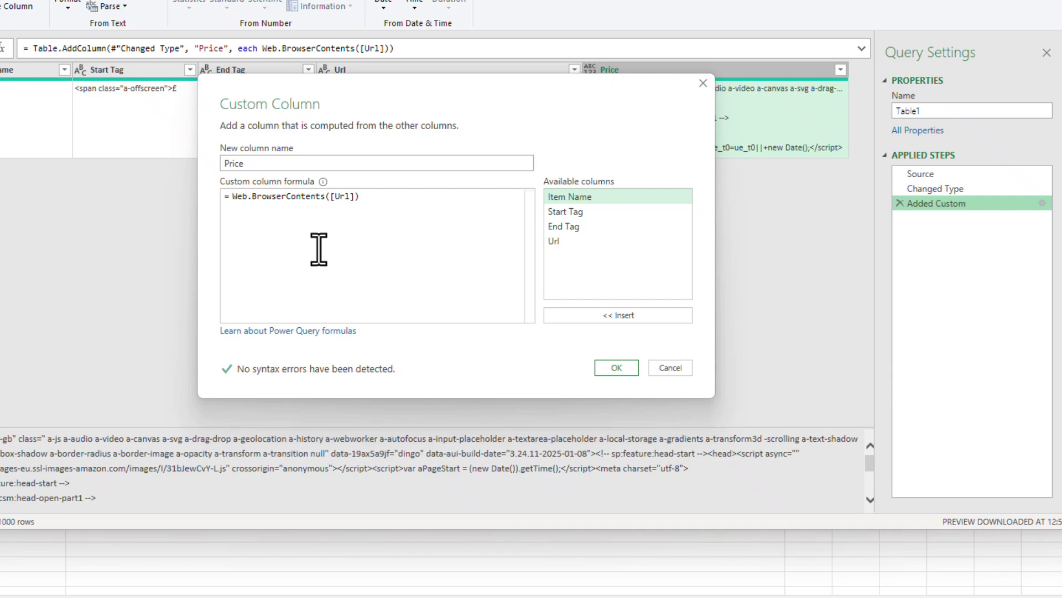
{"action": "type", "text": "tec"}
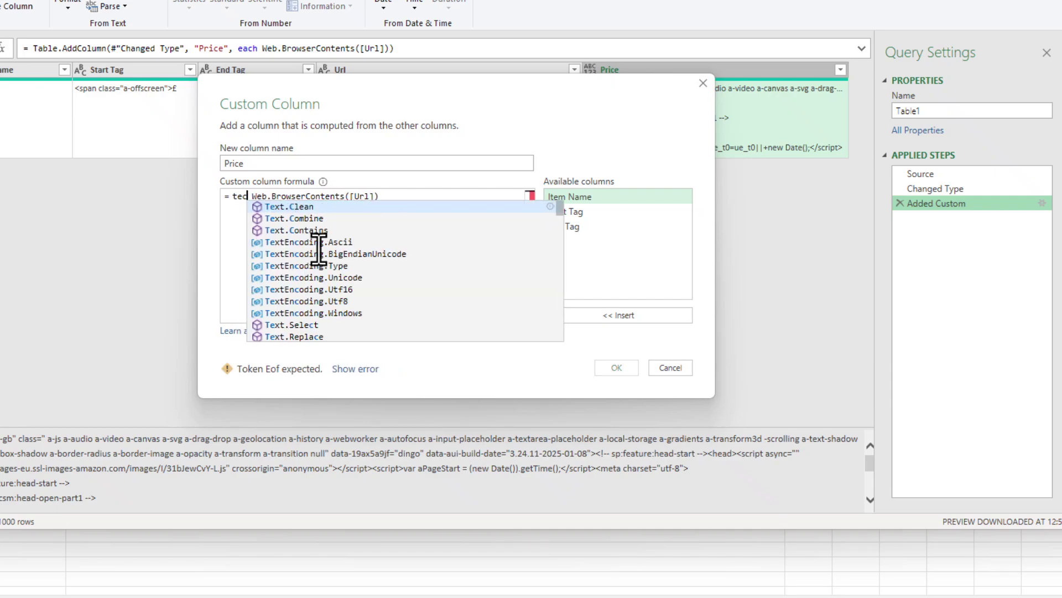
{"action": "key", "text": "BackSpace"}
{"action": "type", "text": "xt"}
{"action": "key", "text": "Down"}
{"action": "key", "text": "Down"}
{"action": "key", "text": "Down"}
{"action": "key", "text": "Tab"}
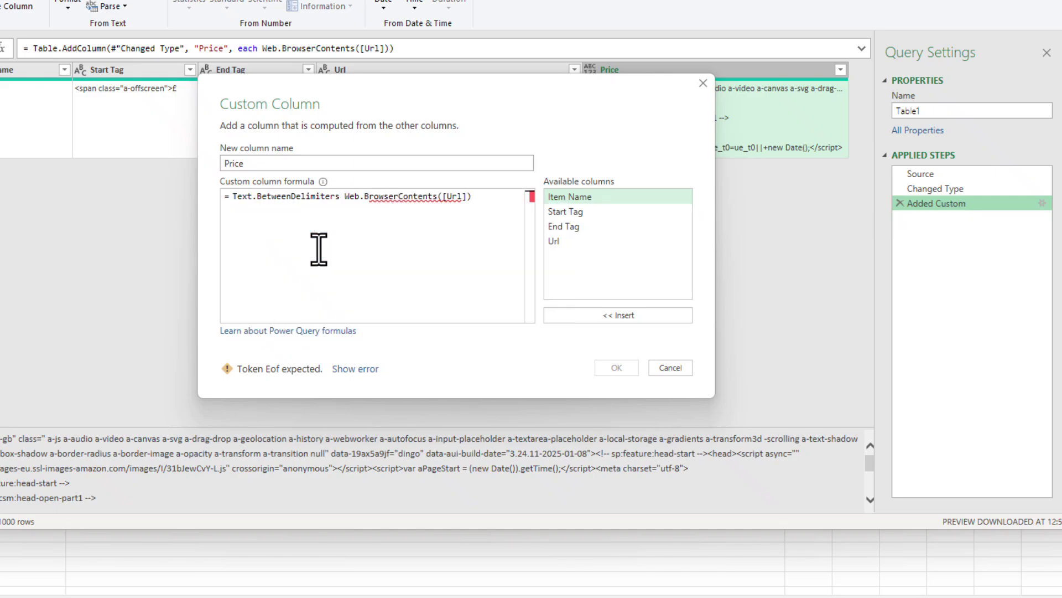
{"action": "type", "text": "("}
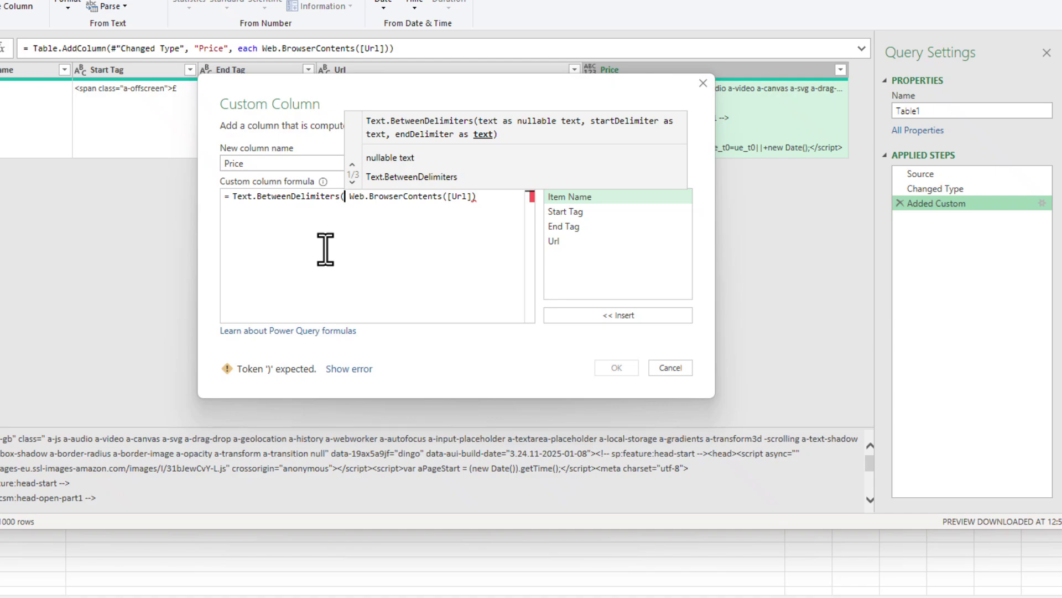
{"action": "key", "text": "Delete"}
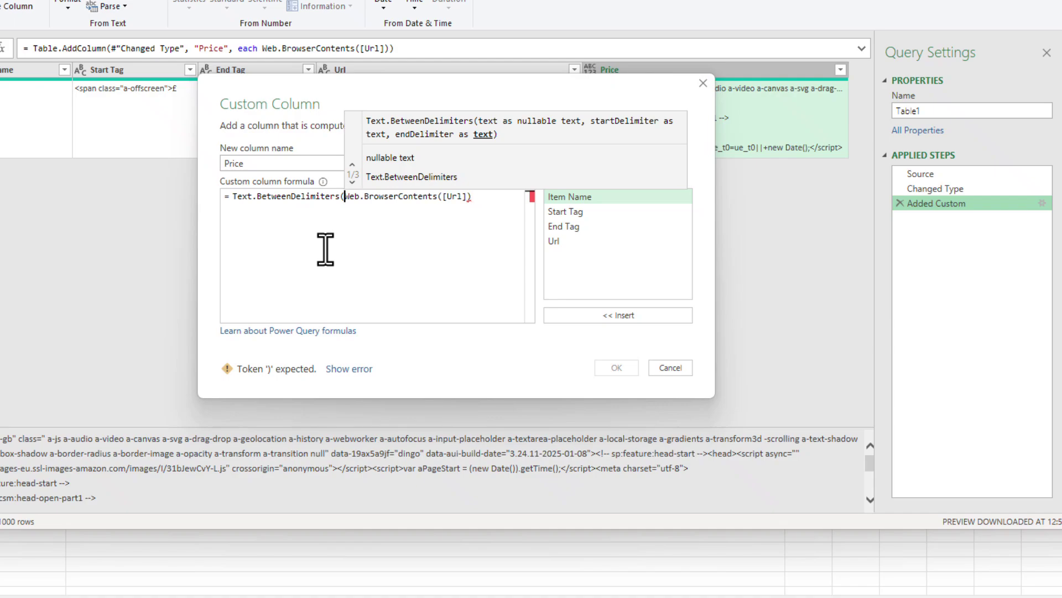
Complete the Price formula with [Start Tag] and [End Tag] as delimiters and set the Price column's data type to Decimal Number.
{"action": "left_click", "coordinate": [479, 200]}
{"action": "type", "text": ","}
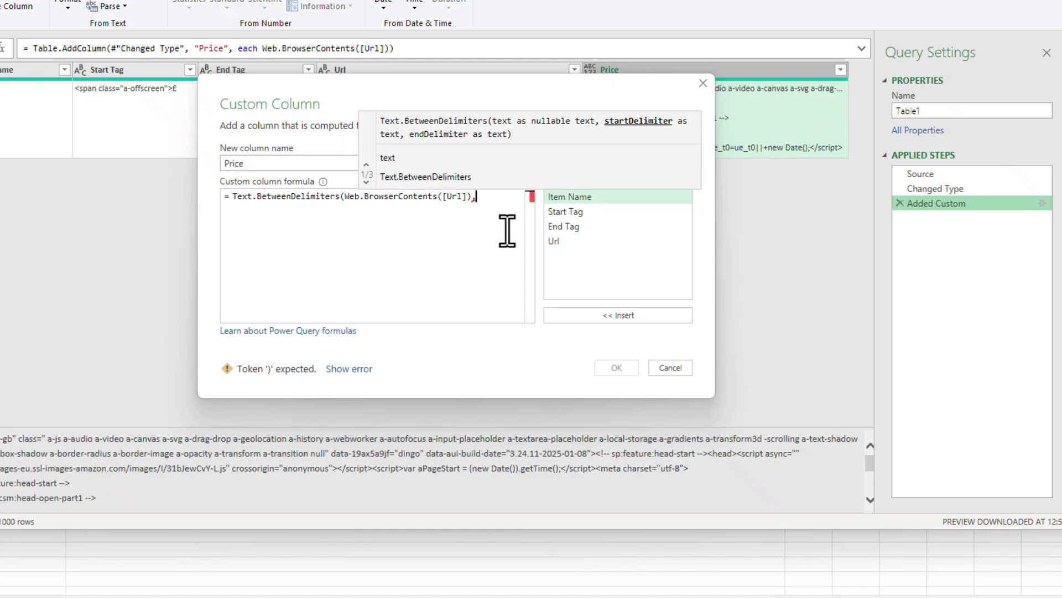
{"action": "double_click", "coordinate": [563, 213]}
{"action": "type", "text": ","}
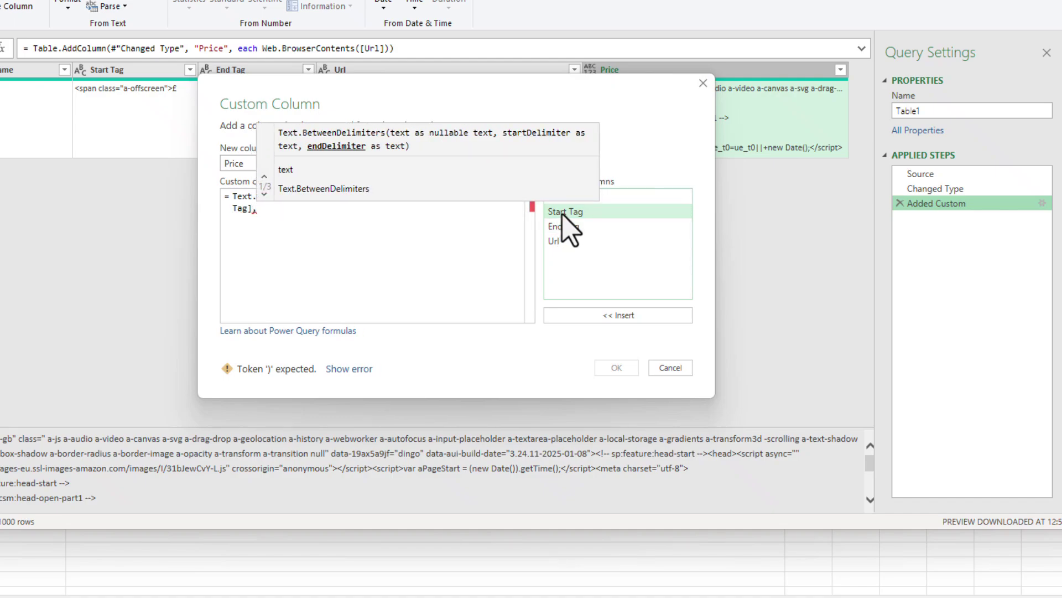
{"action": "double_click", "coordinate": [563, 226]}
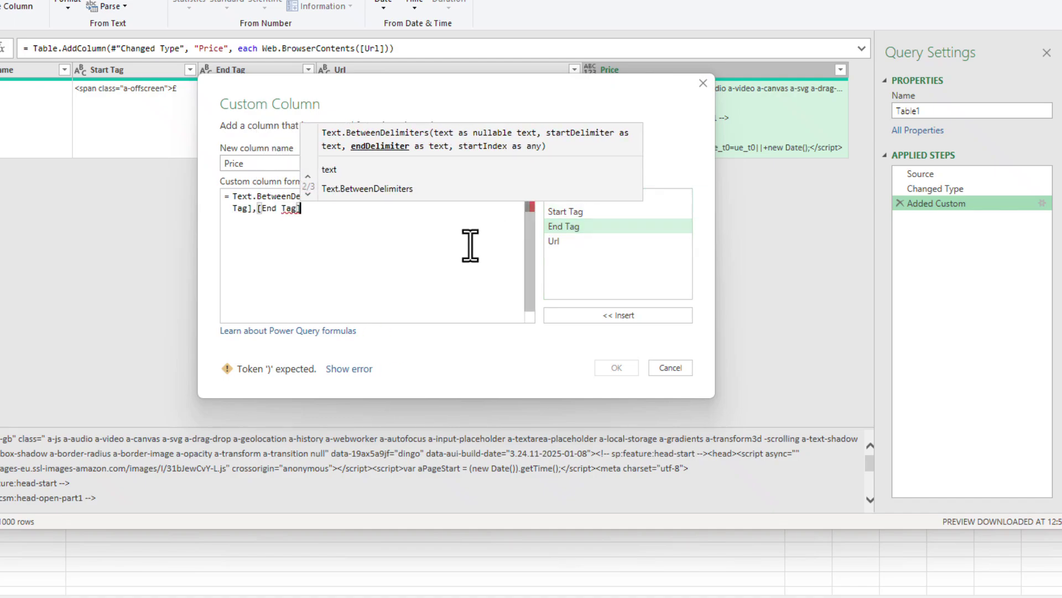
{"action": "type", "text": ")"}
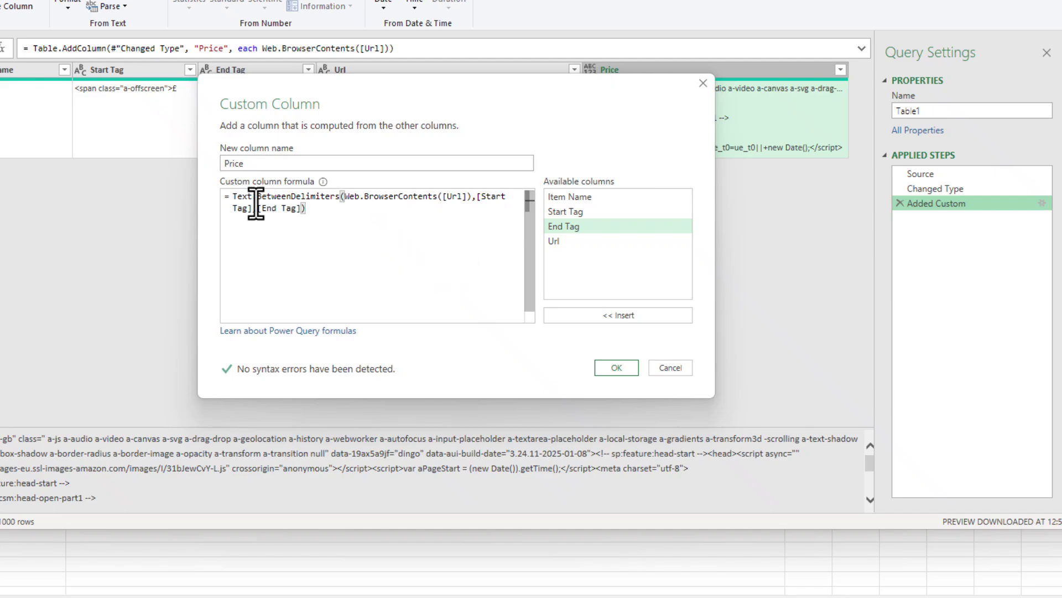
{"action": "left_click", "coordinate": [610, 369]}
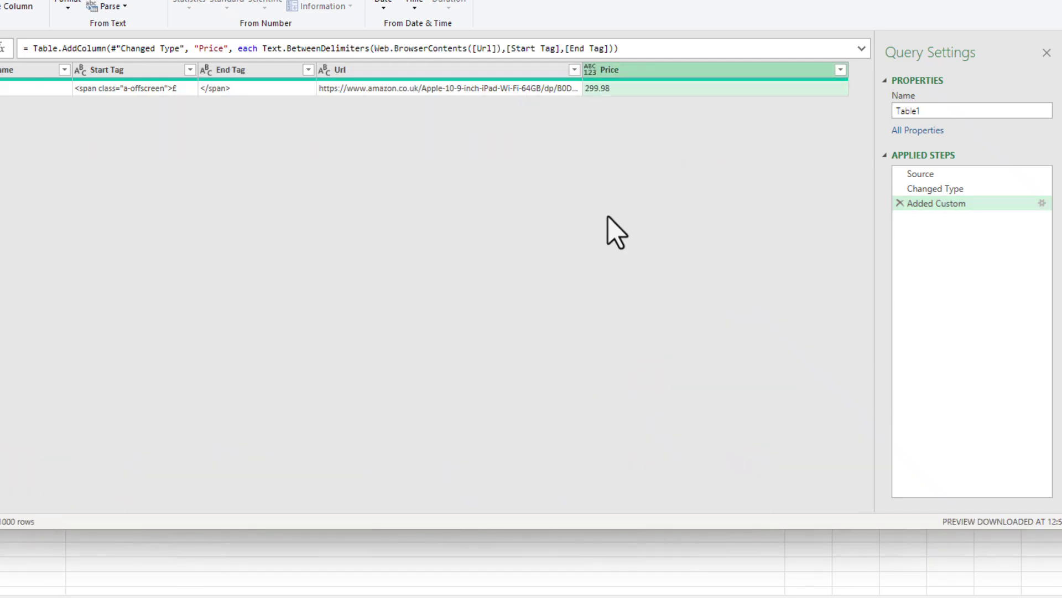
{"action": "left_click", "coordinate": [590, 71]}
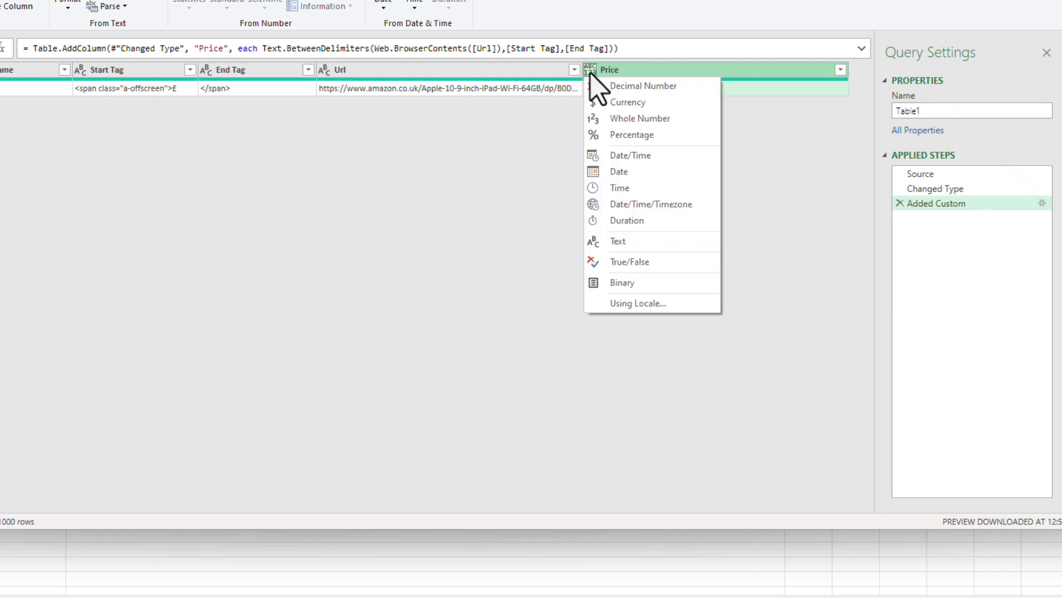
{"action": "left_click", "coordinate": [617, 89]}
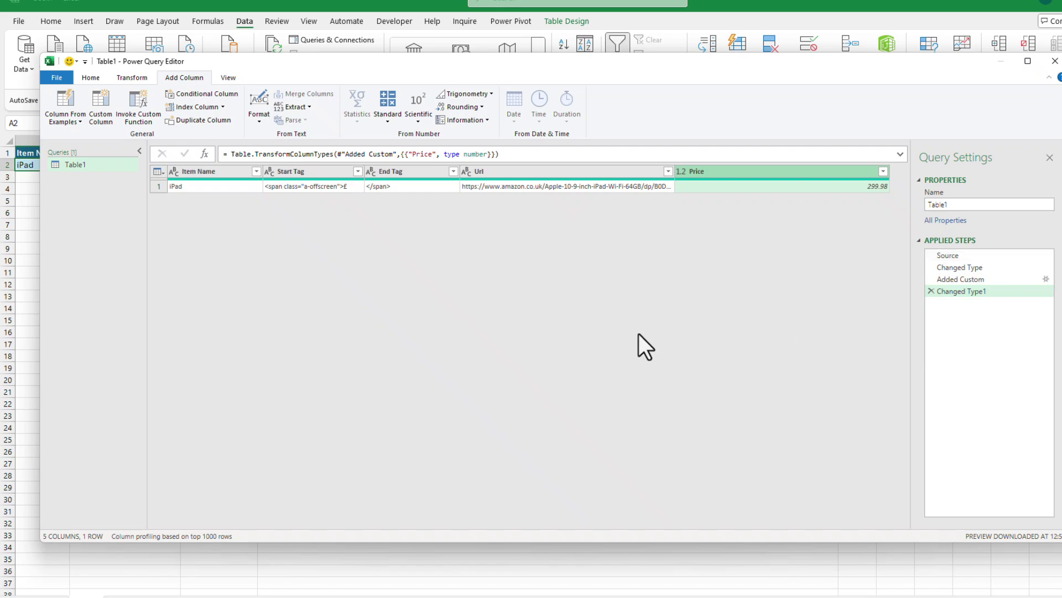
Add a custom column named Date with the formula DateTime.LocalNow() and set its data type to Date/Time.
{"action": "left_click", "coordinate": [228, 77]}
{"action": "left_click", "coordinate": [195, 77]}
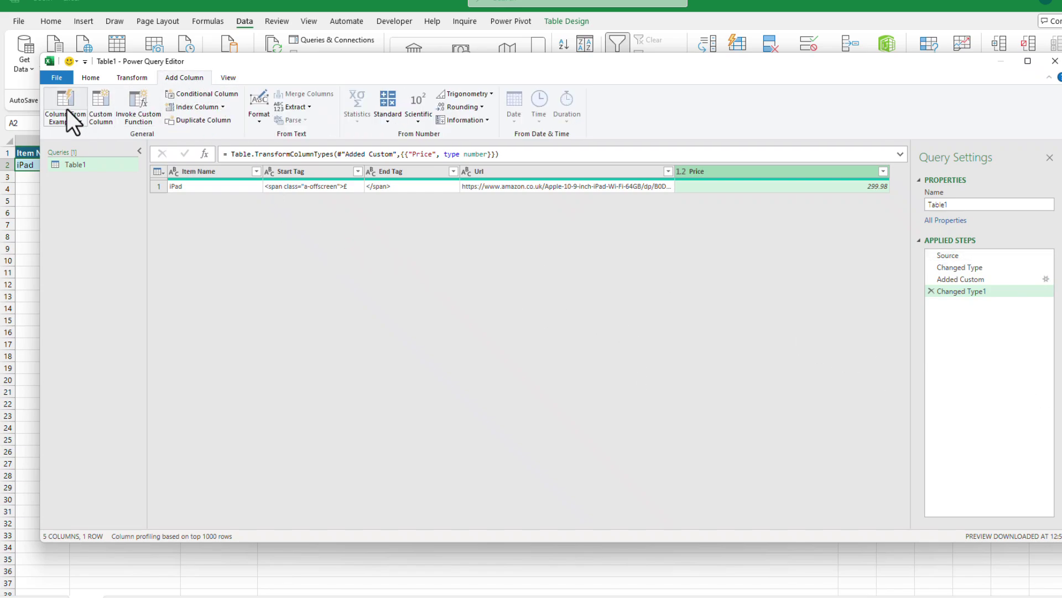
{"action": "left_click", "coordinate": [105, 103]}
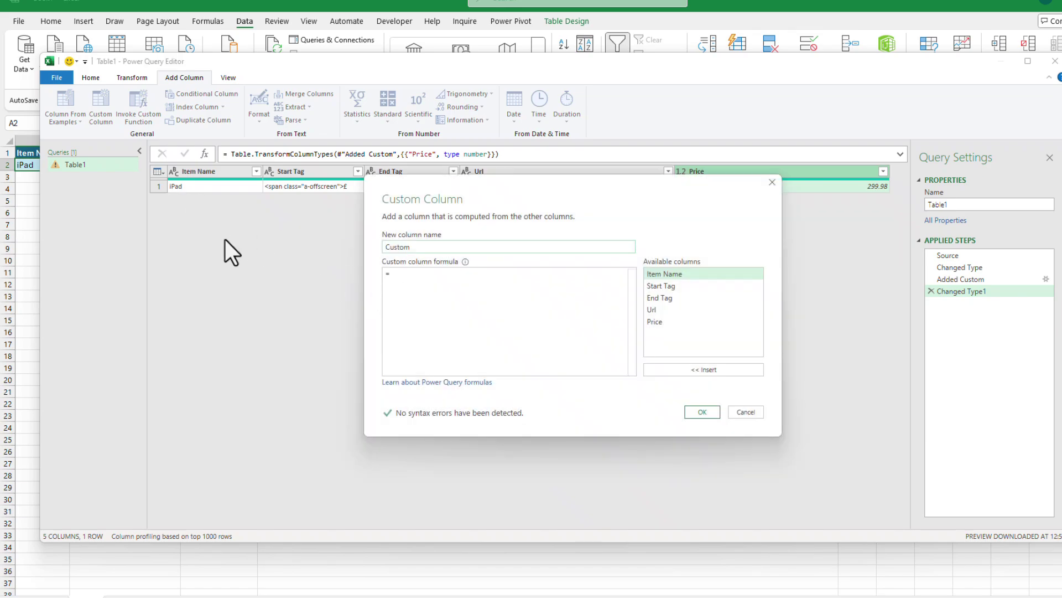
{"action": "type", "text": "Date"}
{"action": "left_click", "coordinate": [473, 286]}
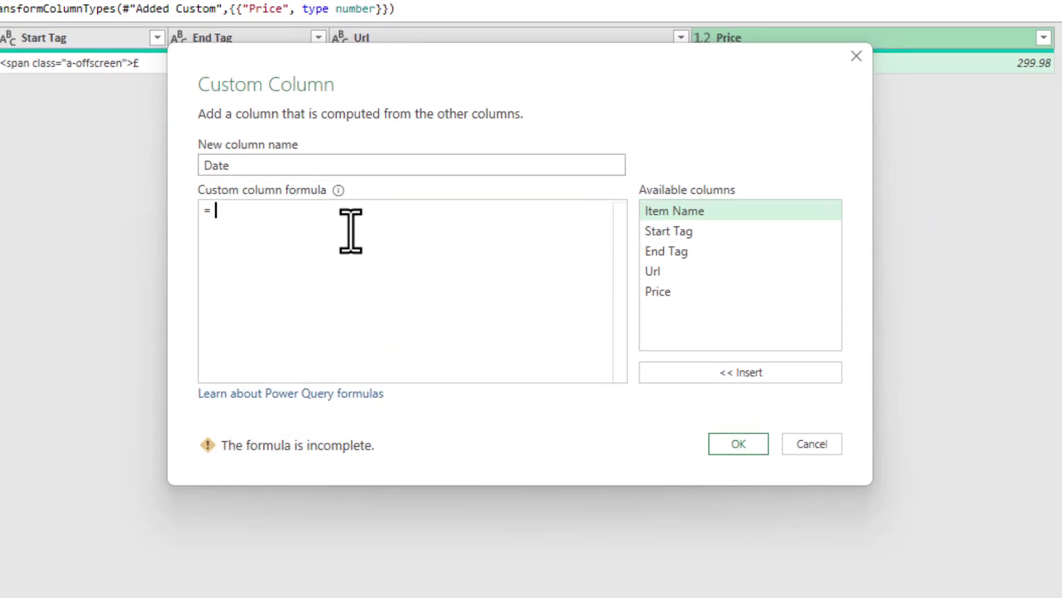
{"action": "type", "text": "1"}
{"action": "key", "text": "BackSpace"}
{"action": "type", "text": "loca"}
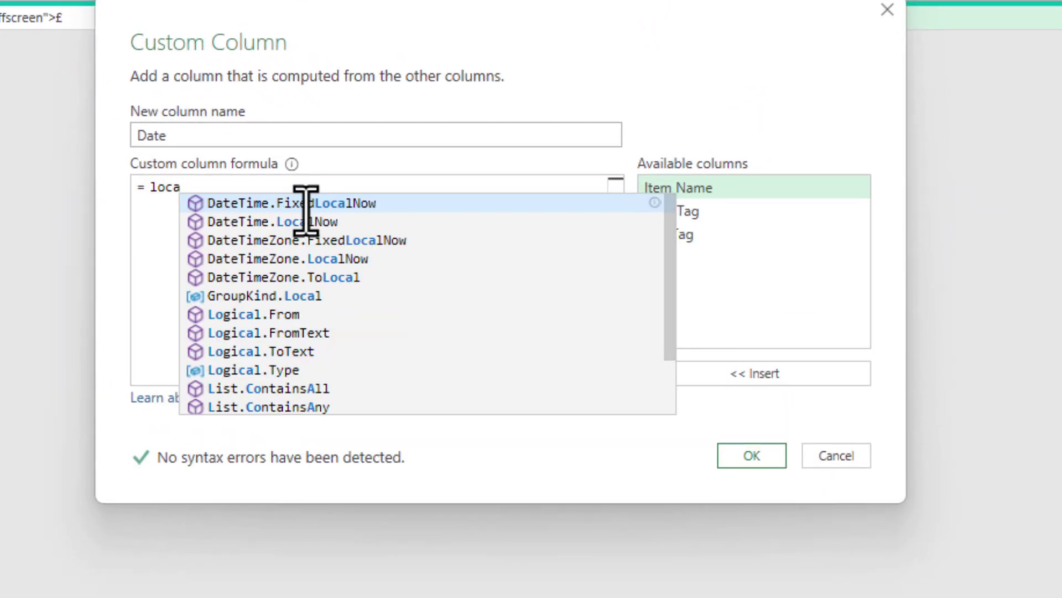
{"action": "key", "text": "Down"}
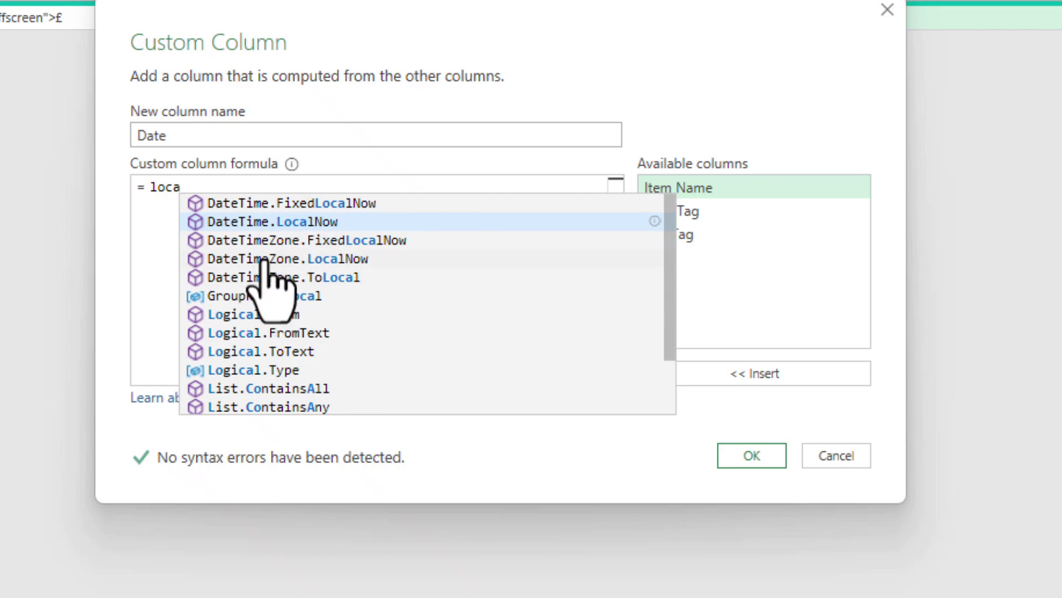
{"action": "key", "text": "Tab"}
{"action": "type", "text": "()"}
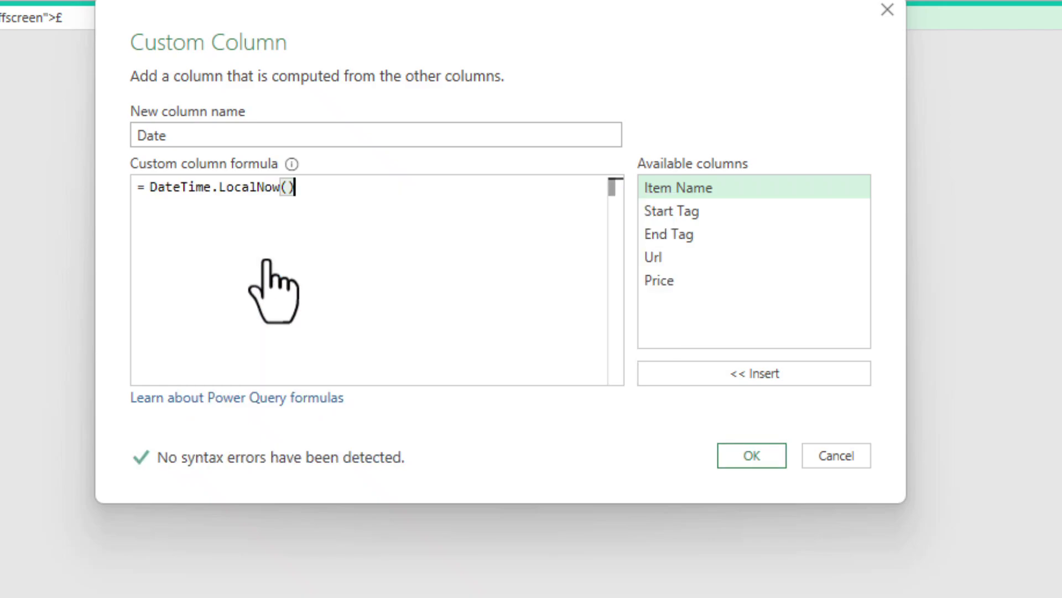
{"action": "left_click", "coordinate": [761, 463]}
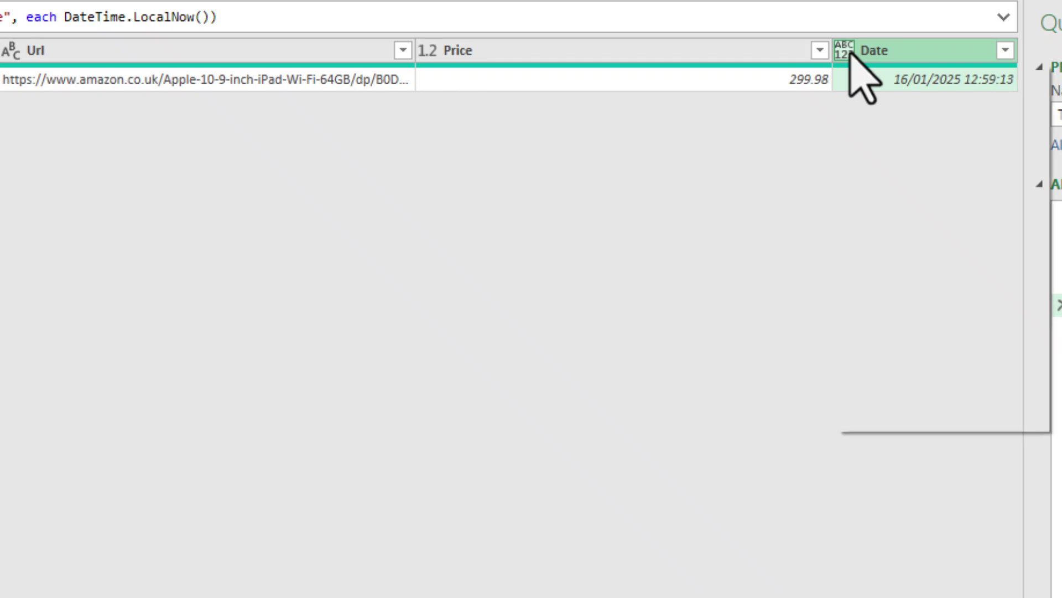
{"action": "left_click", "coordinate": [849, 51]}
{"action": "left_click", "coordinate": [899, 179]}
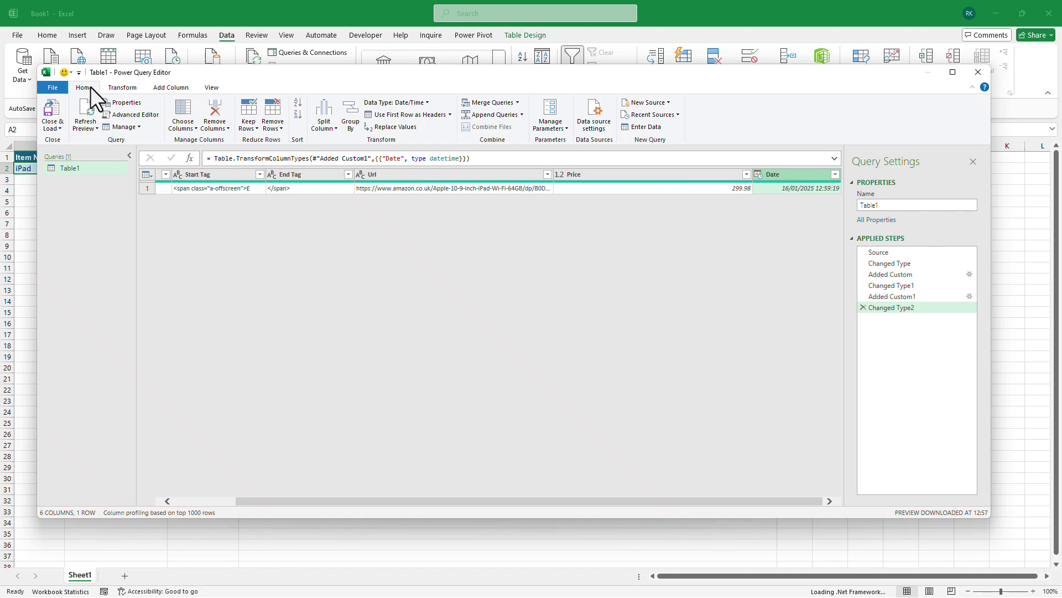
Remove all query columns except Item Name, Price and Date.
{"action": "left_click_drag", "start_coordinate": [479, 501], "coordinate": [191, 437]}
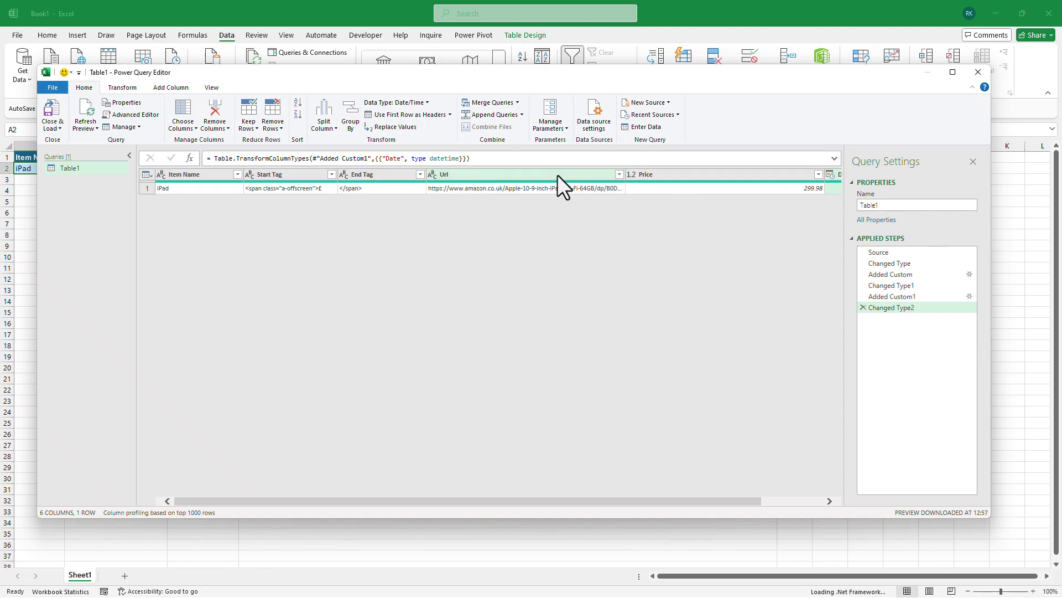
{"action": "left_click", "coordinate": [173, 175]}
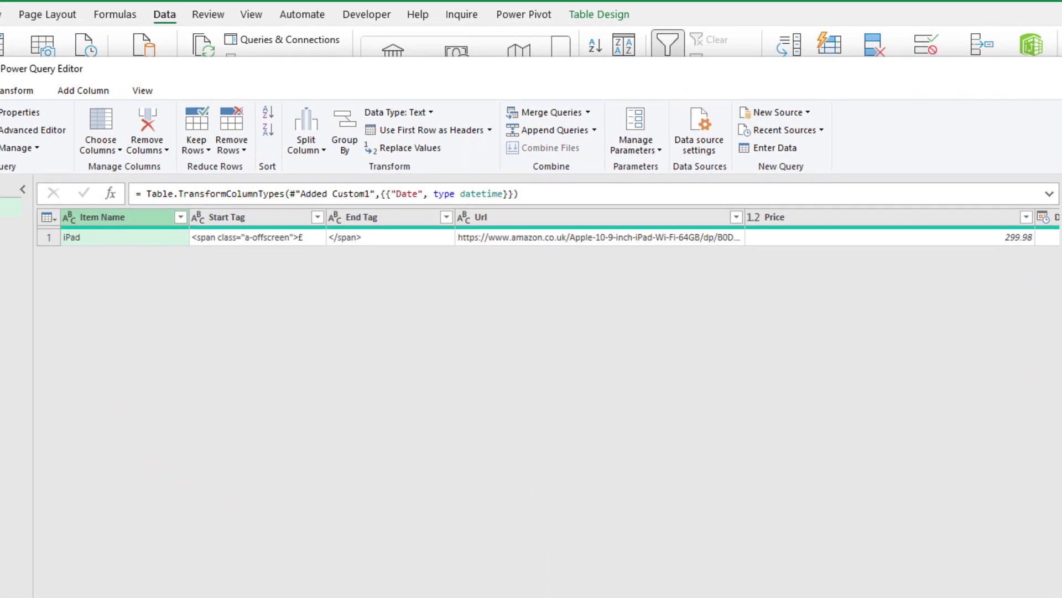
{"action": "scroll", "coordinate": [548, 226], "scroll_direction": "right", "scroll_amount": 3}
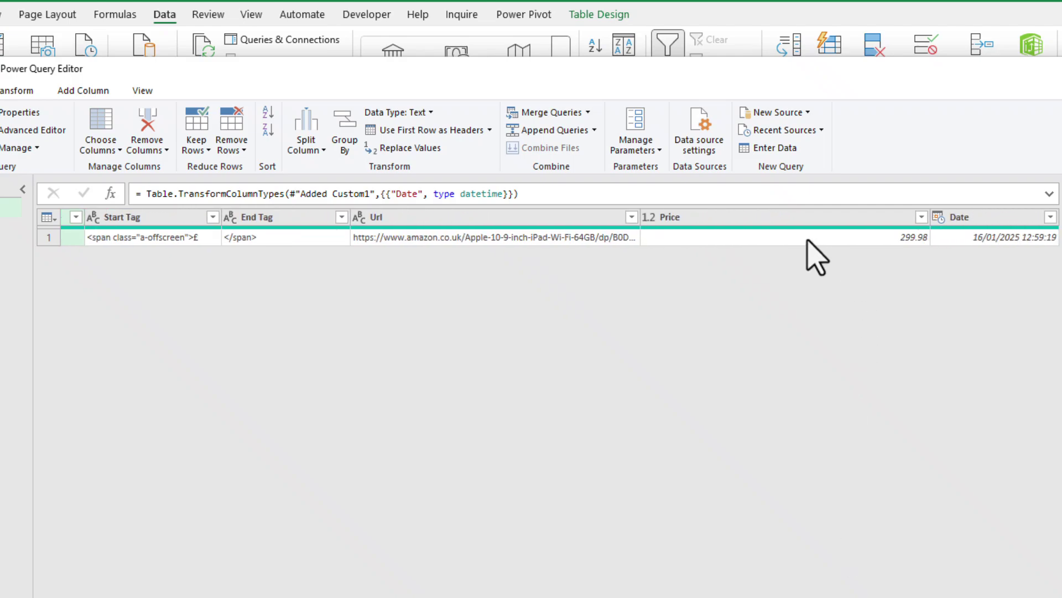
{"action": "left_click", "coordinate": [798, 221]}
{"action": "left_click", "coordinate": [990, 217], "text": "ctrl"}
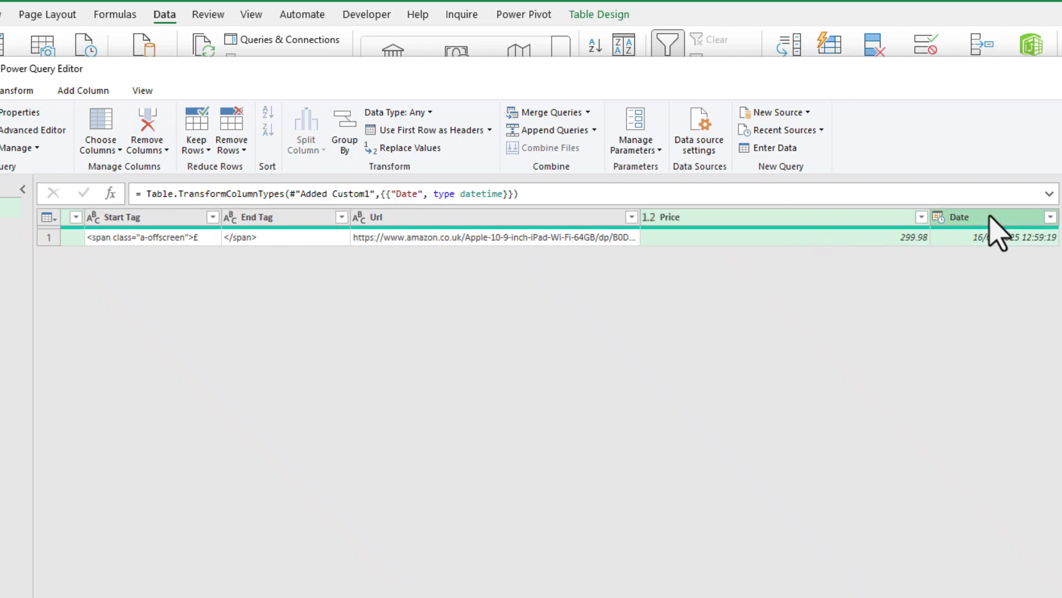
{"action": "scroll", "coordinate": [548, 227], "scroll_direction": "left", "scroll_amount": 3}
{"action": "scroll", "coordinate": [548, 226], "scroll_direction": "right", "scroll_amount": 3}
{"action": "right_click", "coordinate": [739, 226]}
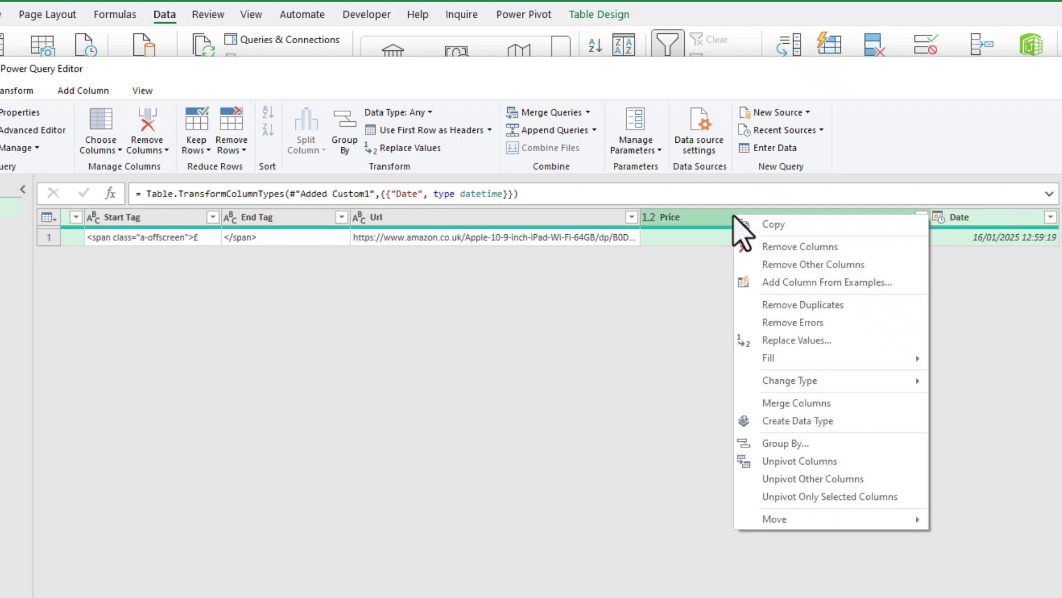
{"action": "left_click", "coordinate": [812, 264]}
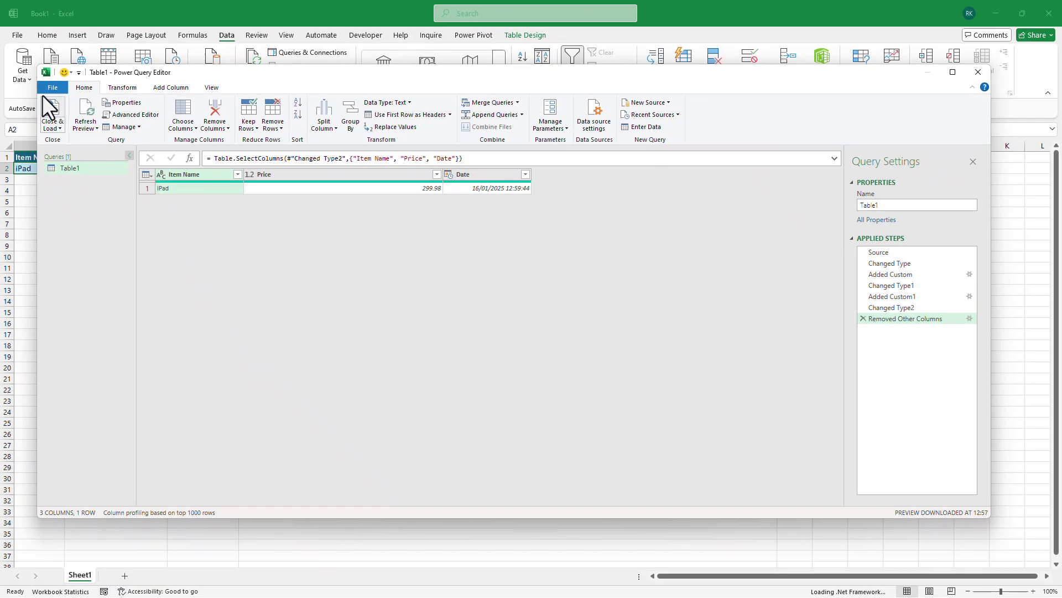
Close the query editor and load the Table1 query result into a new worksheet.
{"action": "left_click", "coordinate": [57, 105]}
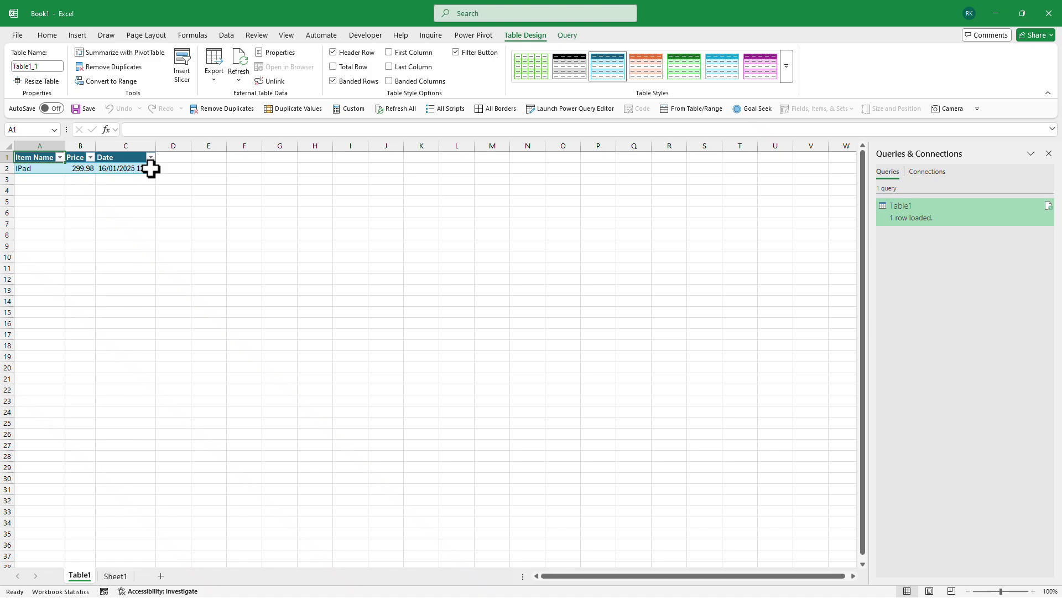
{"action": "left_click_drag", "start_coordinate": [24, 168], "coordinate": [137, 167]}
{"action": "left_click", "coordinate": [114, 206]}
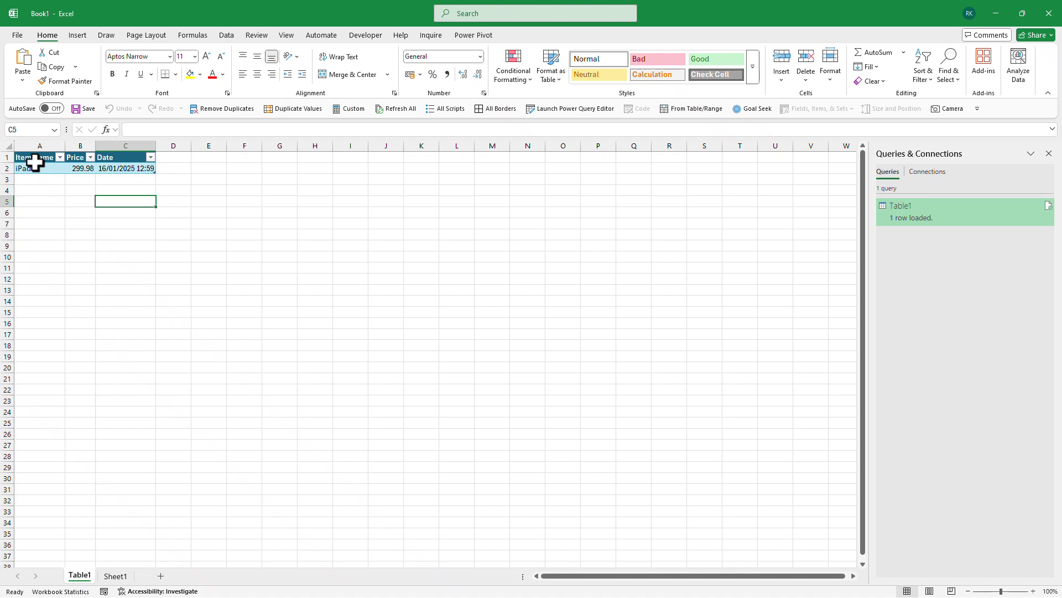
{"action": "left_click", "coordinate": [45, 235]}
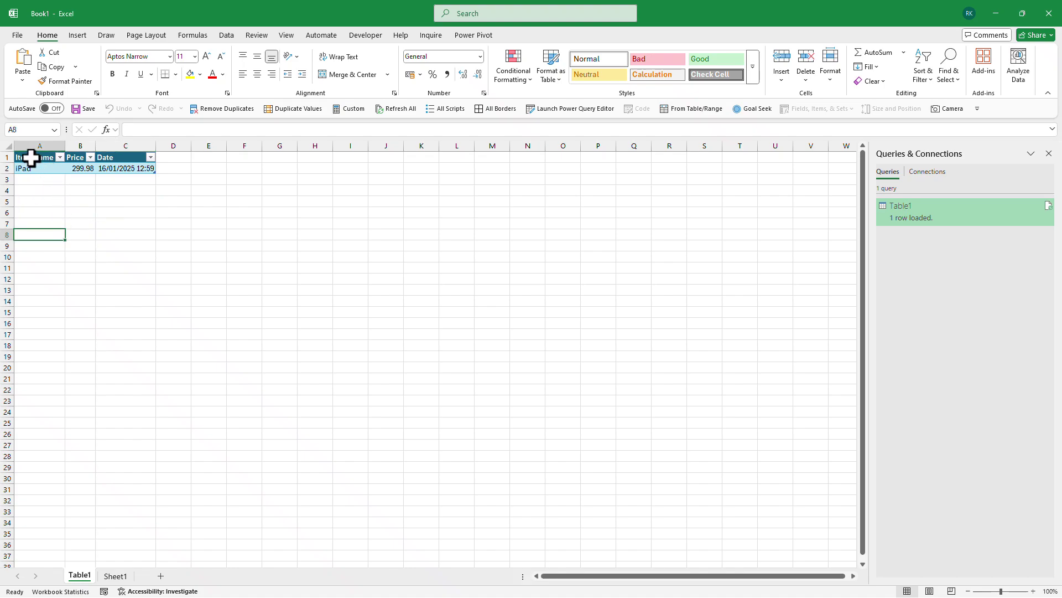
Copy the query result table in A1:C2 and paste it as values starting at cell F1.
{"action": "left_click_drag", "start_coordinate": [31, 158], "coordinate": [125, 166]}
{"action": "key", "text": "ctrl+c"}
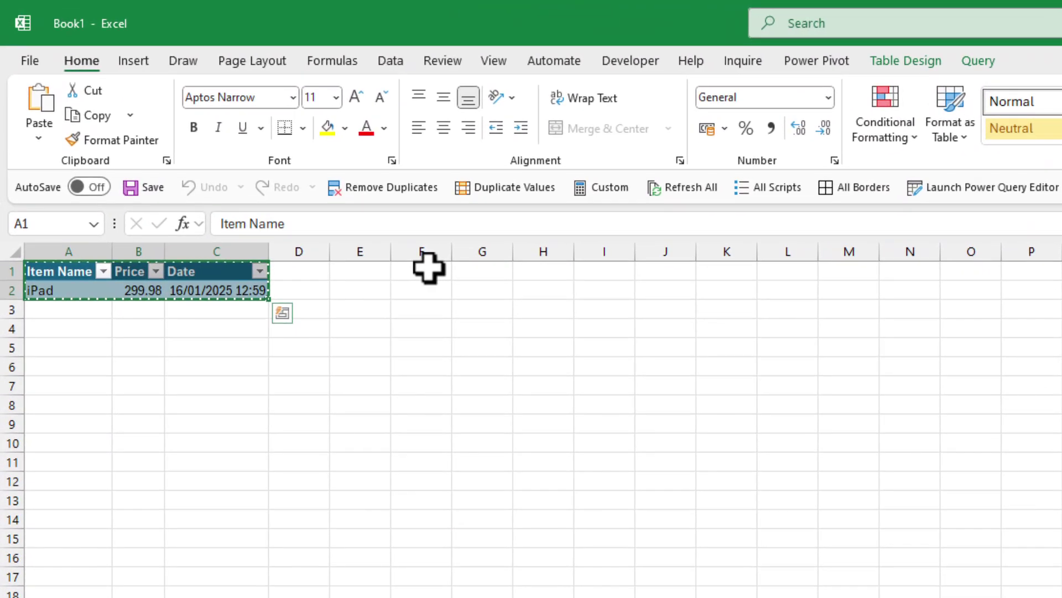
{"action": "left_click", "coordinate": [248, 156]}
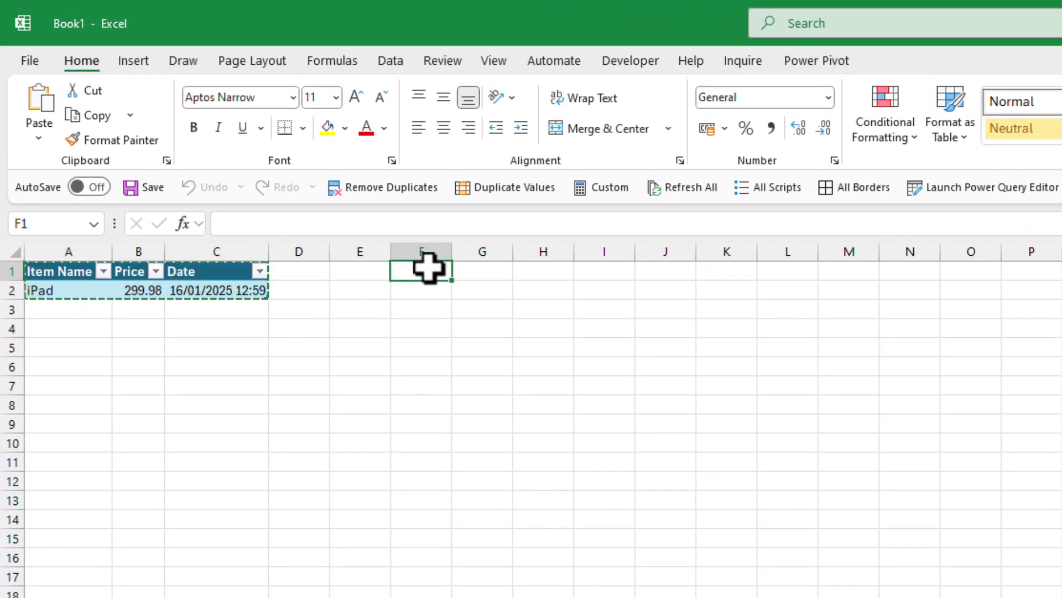
{"action": "right_click", "coordinate": [428, 267]}
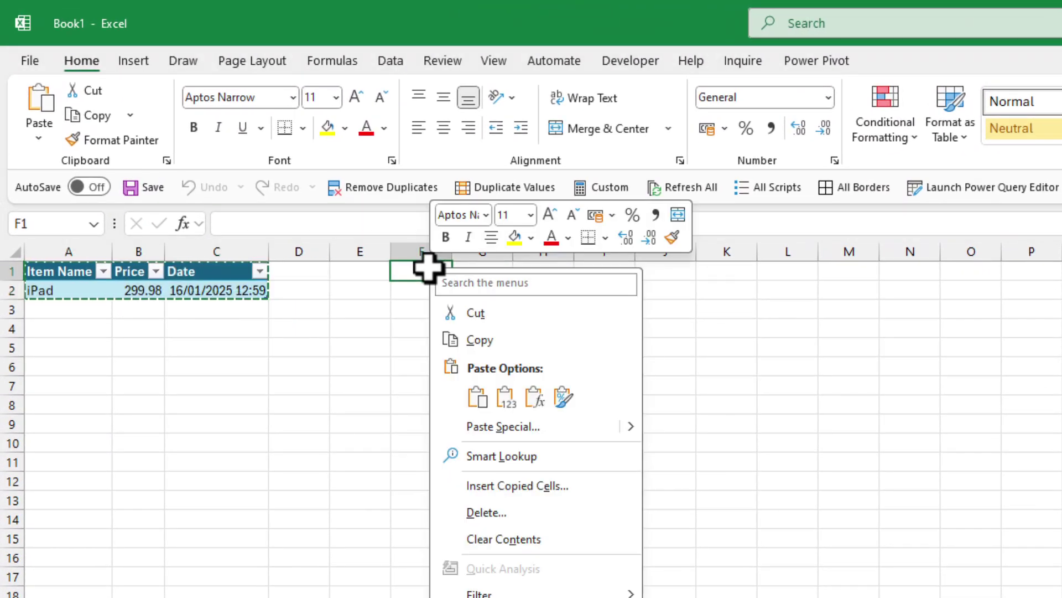
{"action": "left_click", "coordinate": [505, 397]}
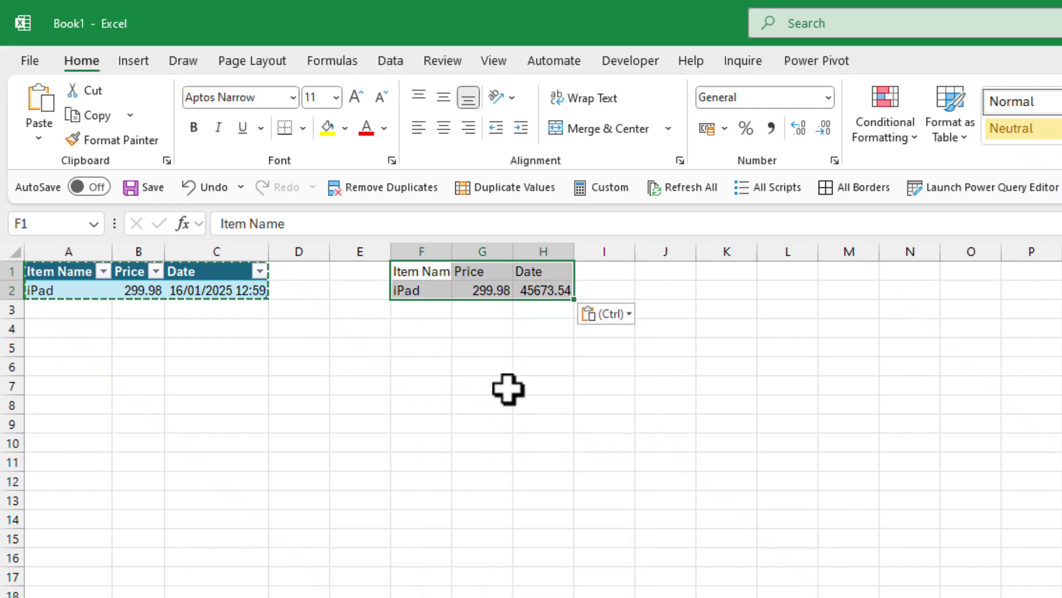
Convert the pasted range F1:H2 into a table with headers and select its Item Name cell, F2.
{"action": "left_click", "coordinate": [506, 390]}
{"action": "left_click_drag", "start_coordinate": [413, 277], "coordinate": [550, 292]}
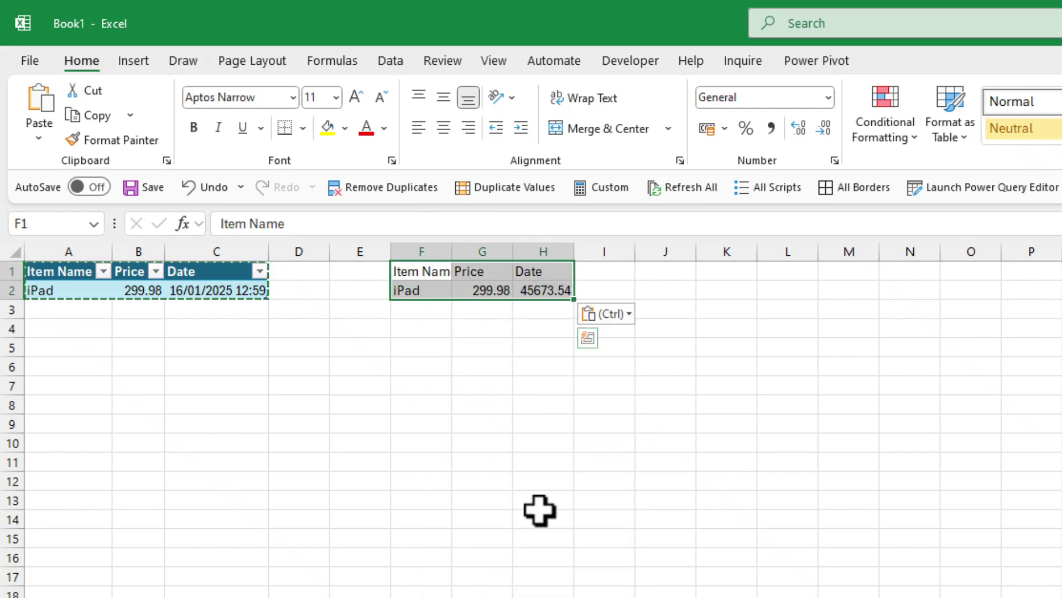
{"action": "key", "text": "ctrl+t"}
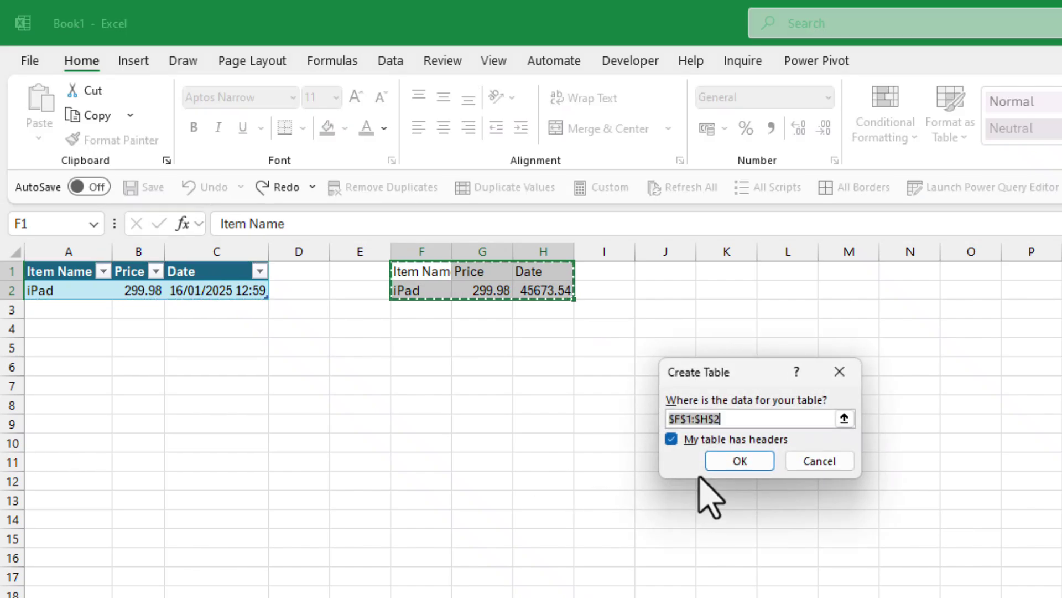
{"action": "left_click", "coordinate": [719, 459]}
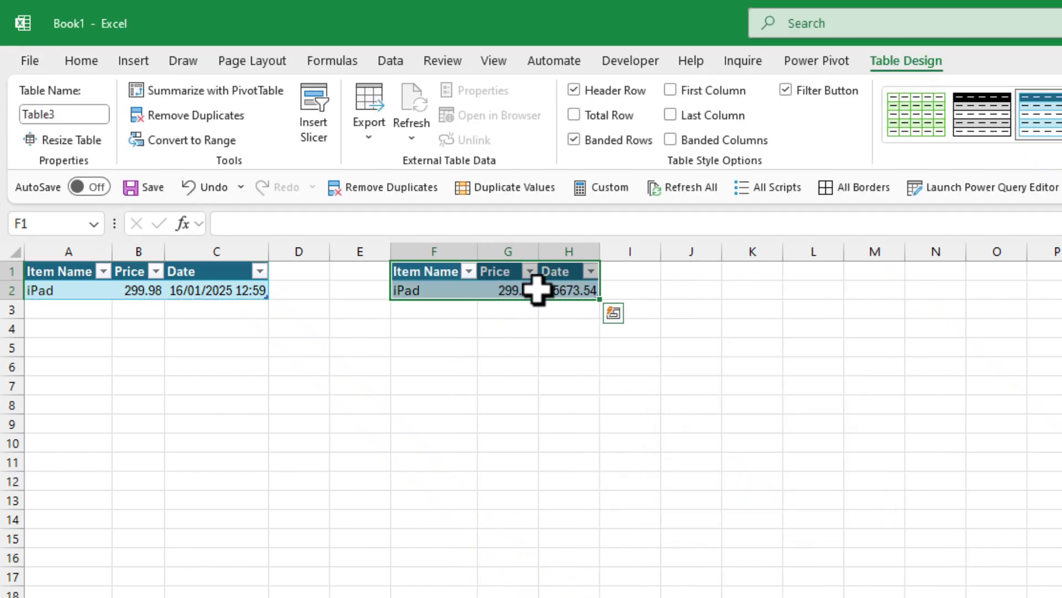
{"action": "left_click", "coordinate": [451, 306]}
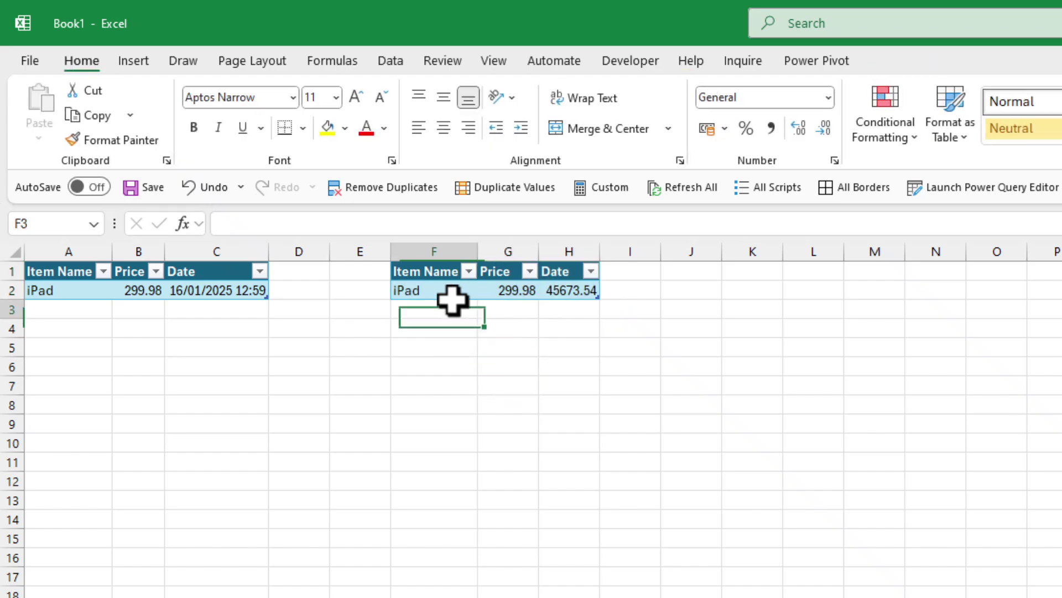
{"action": "left_click", "coordinate": [442, 289]}
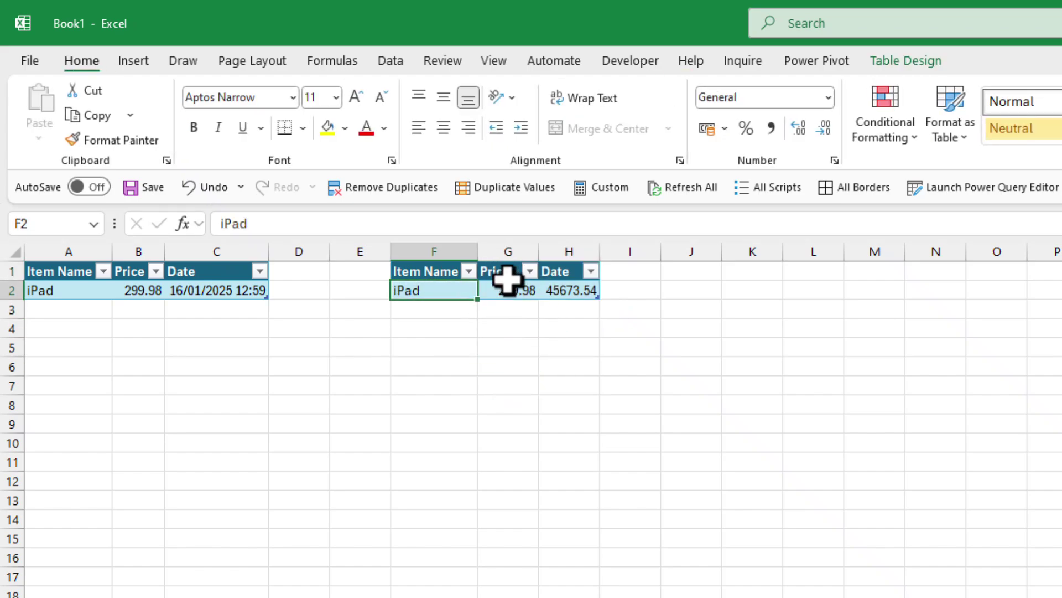
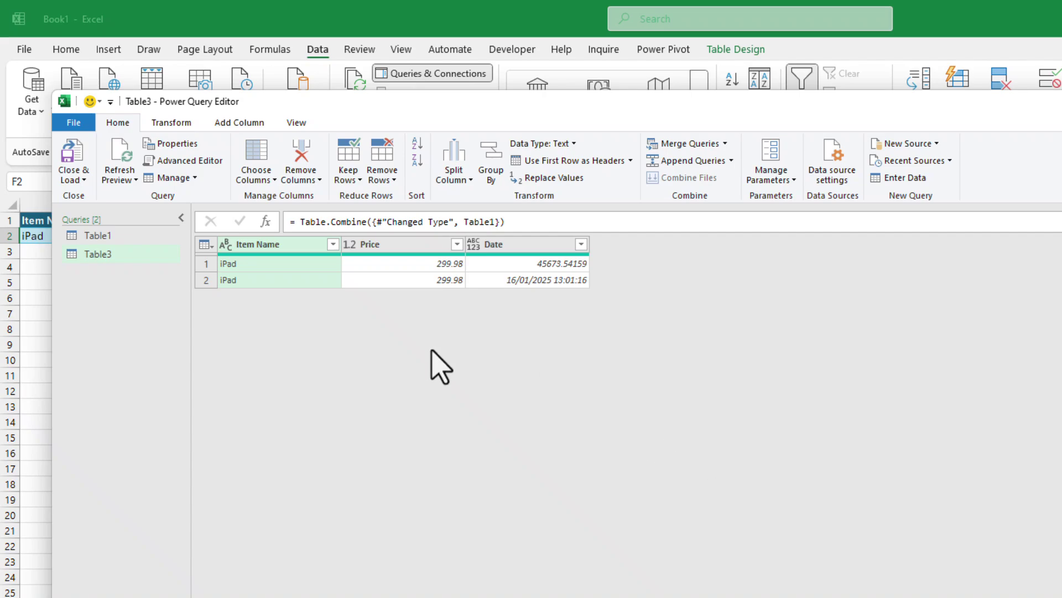
Duplicate the Date column in the Table3 query.
{"action": "left_click", "coordinate": [488, 246]}
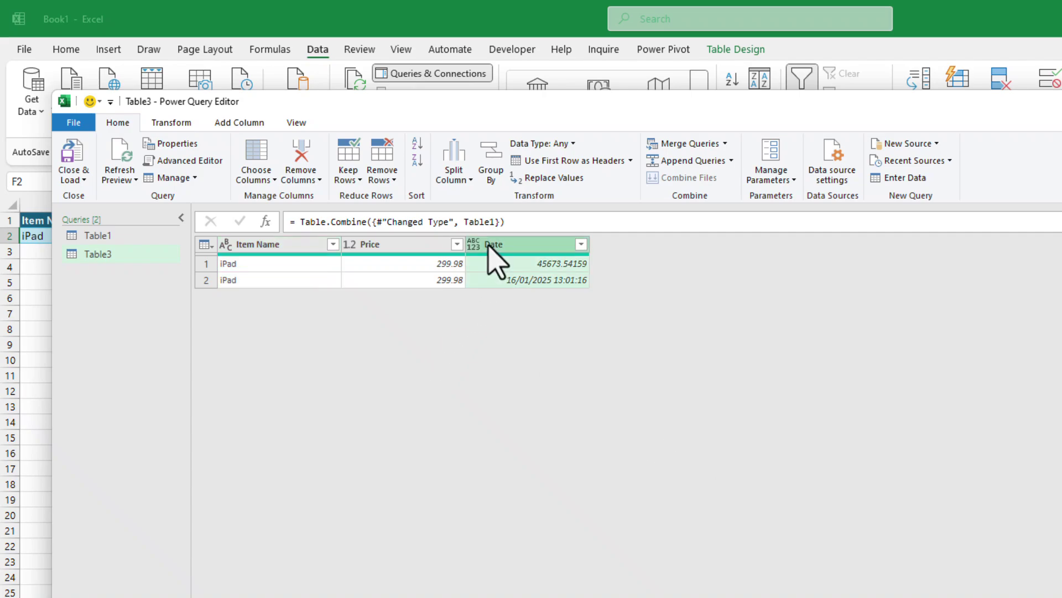
{"action": "right_click", "coordinate": [496, 246]}
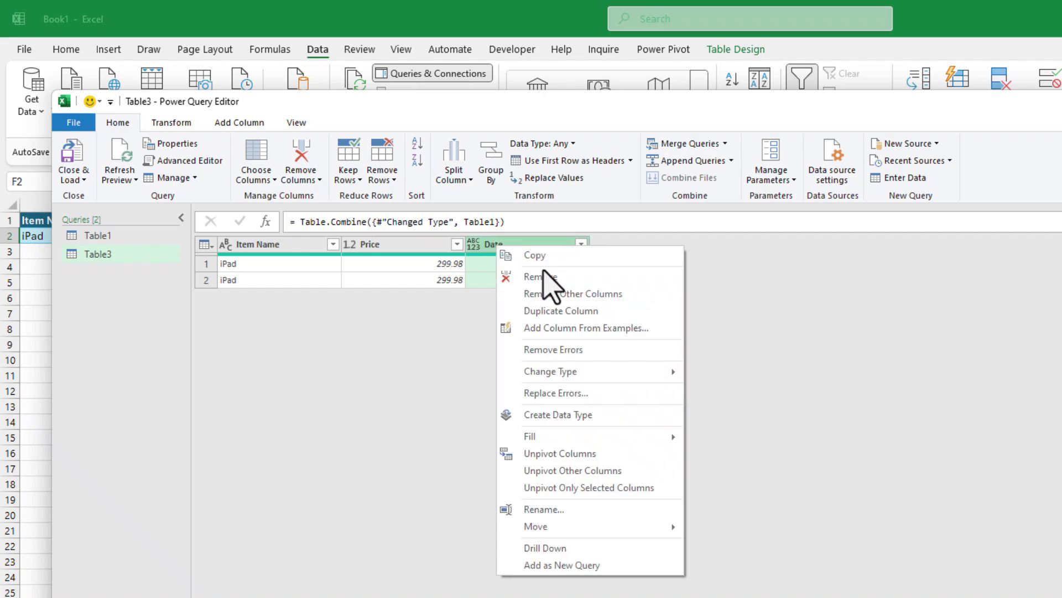
{"action": "left_click", "coordinate": [582, 314]}
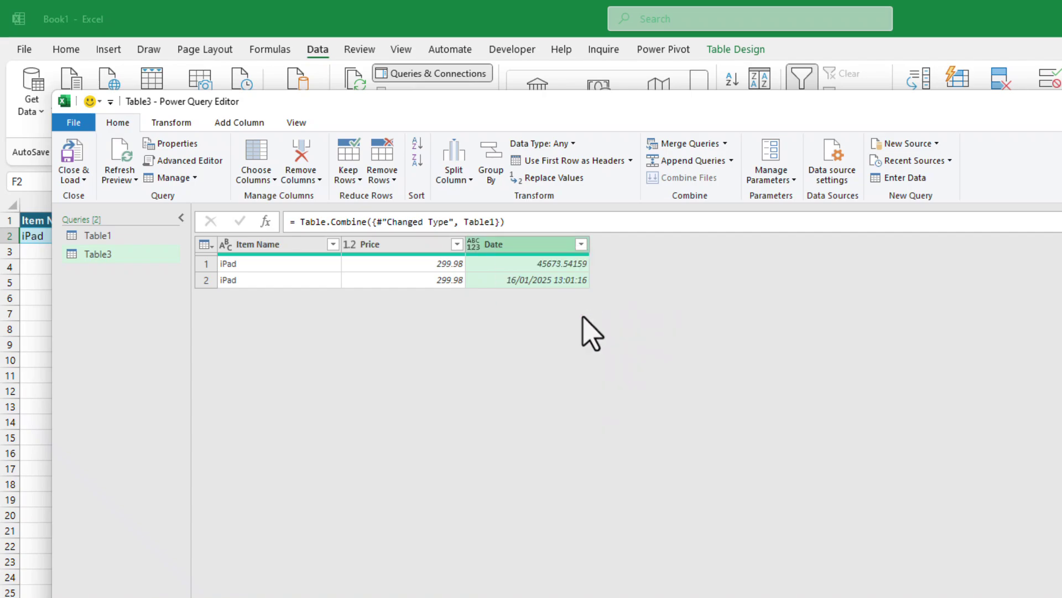
Set the Date column's data type to Date and the Date - Copy column's data type to Date/Time.
{"action": "left_click", "coordinate": [492, 249]}
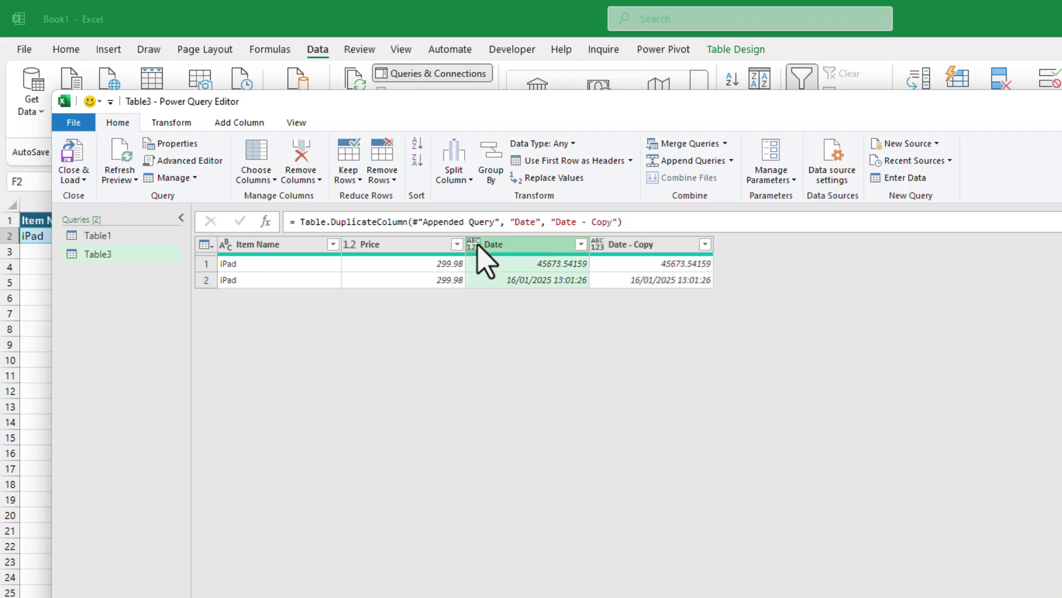
{"action": "left_click", "coordinate": [477, 245]}
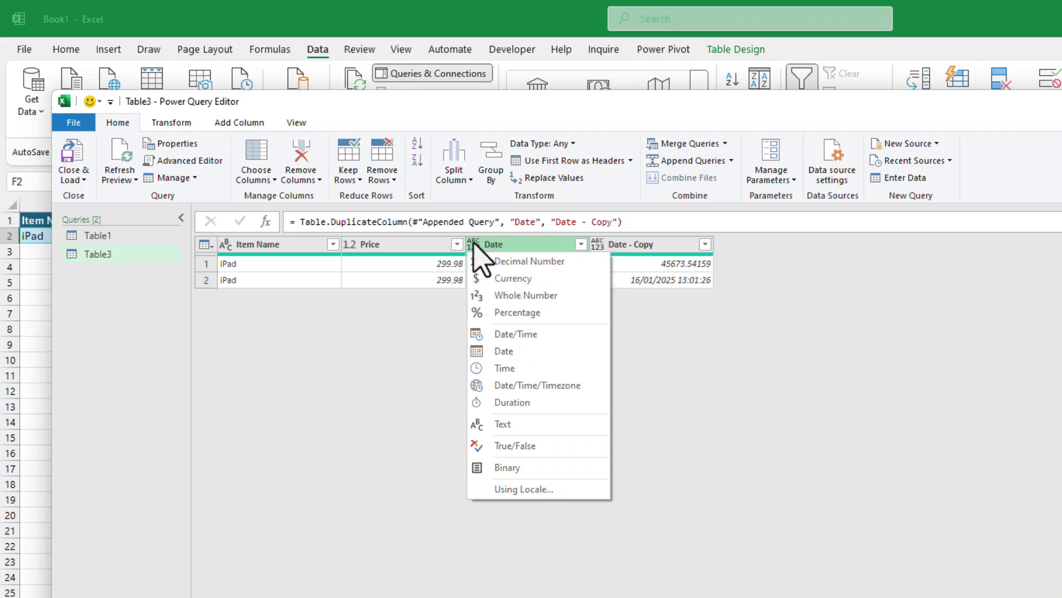
{"action": "left_click", "coordinate": [520, 352]}
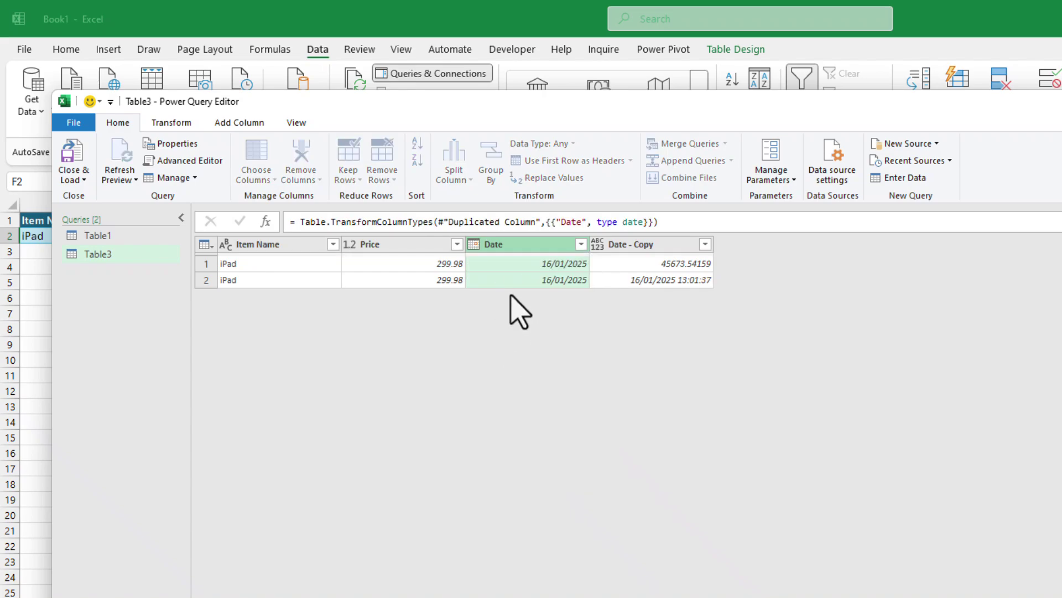
{"action": "left_click", "coordinate": [626, 244]}
{"action": "left_click", "coordinate": [598, 244]}
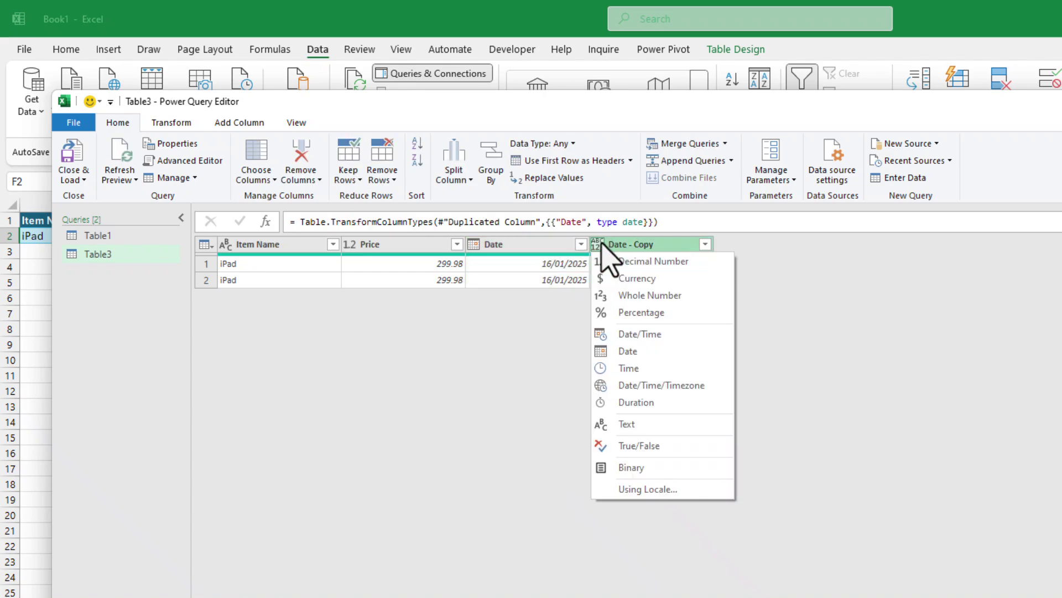
{"action": "left_click", "coordinate": [648, 334]}
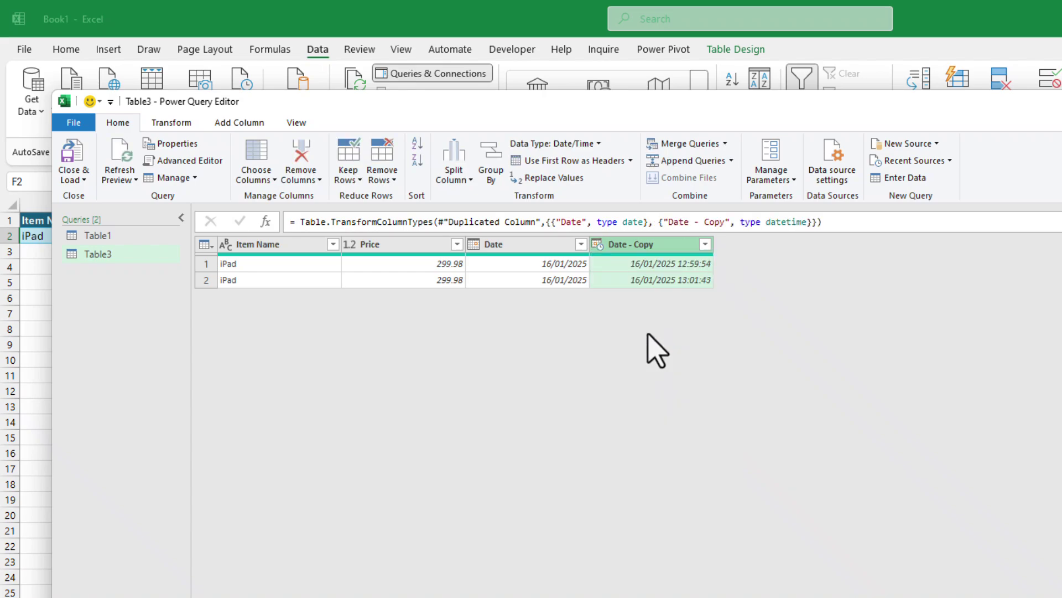
Group the rows by Item Name, Price and Date, aggregating the Max of Date - Copy into a column named Count.
{"action": "left_click", "coordinate": [278, 247]}
{"action": "left_click", "coordinate": [398, 246], "text": "ctrl"}
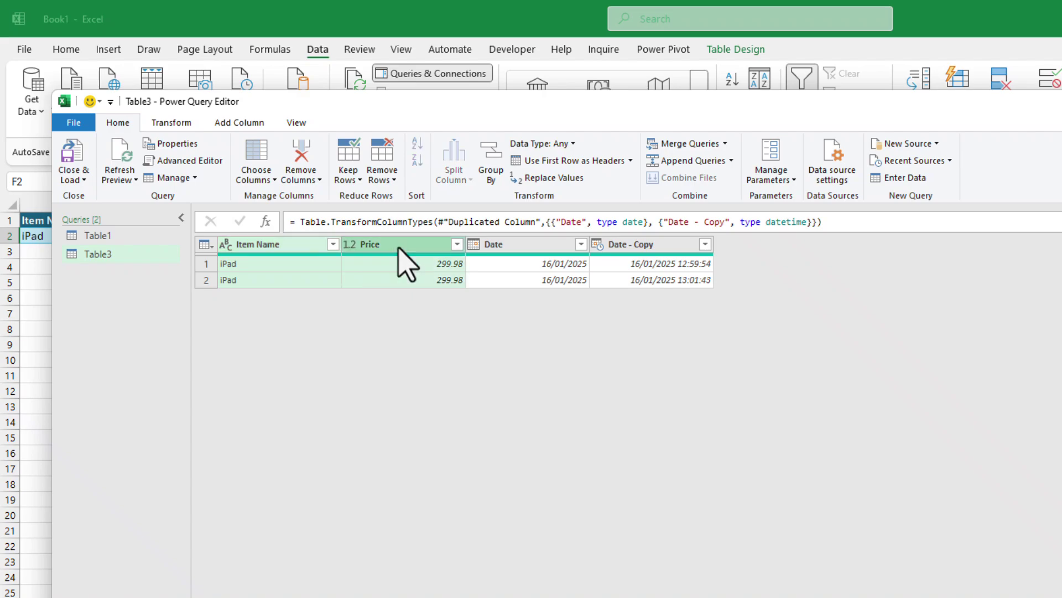
{"action": "left_click", "coordinate": [515, 247], "text": "ctrl"}
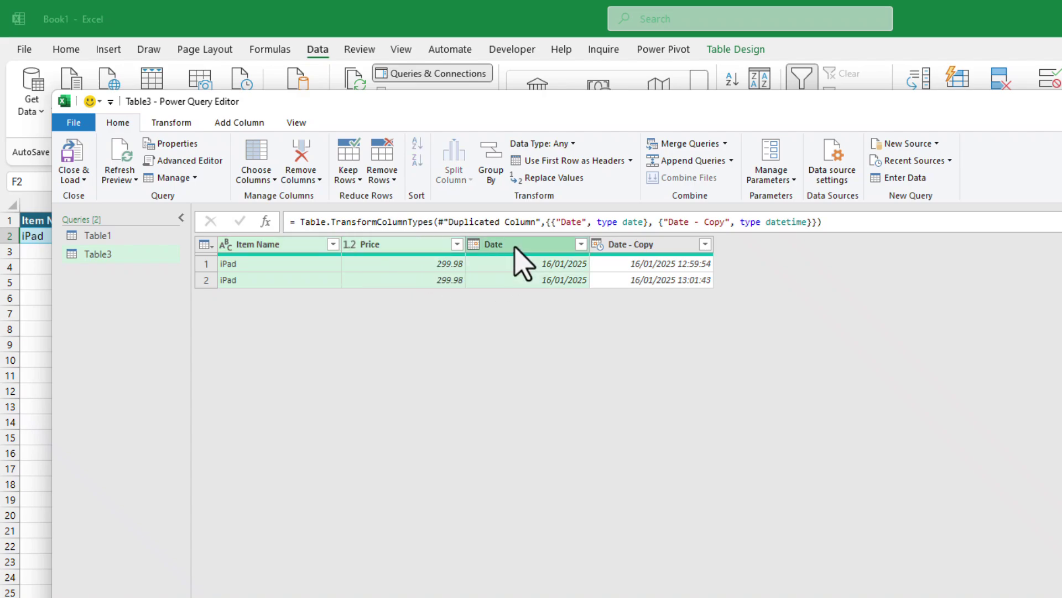
{"action": "right_click", "coordinate": [515, 248]}
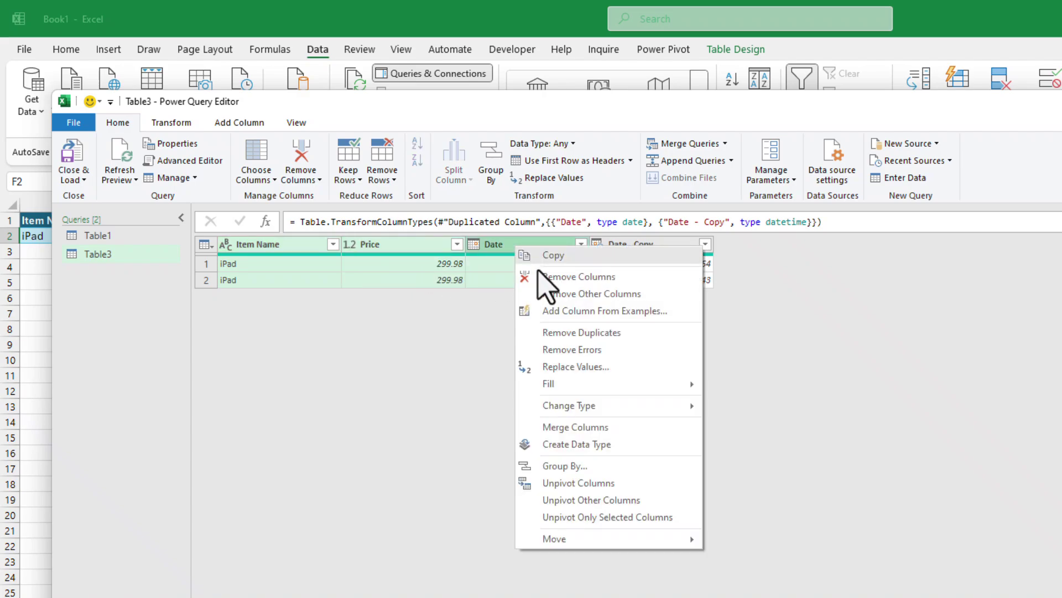
{"action": "left_click", "coordinate": [569, 467]}
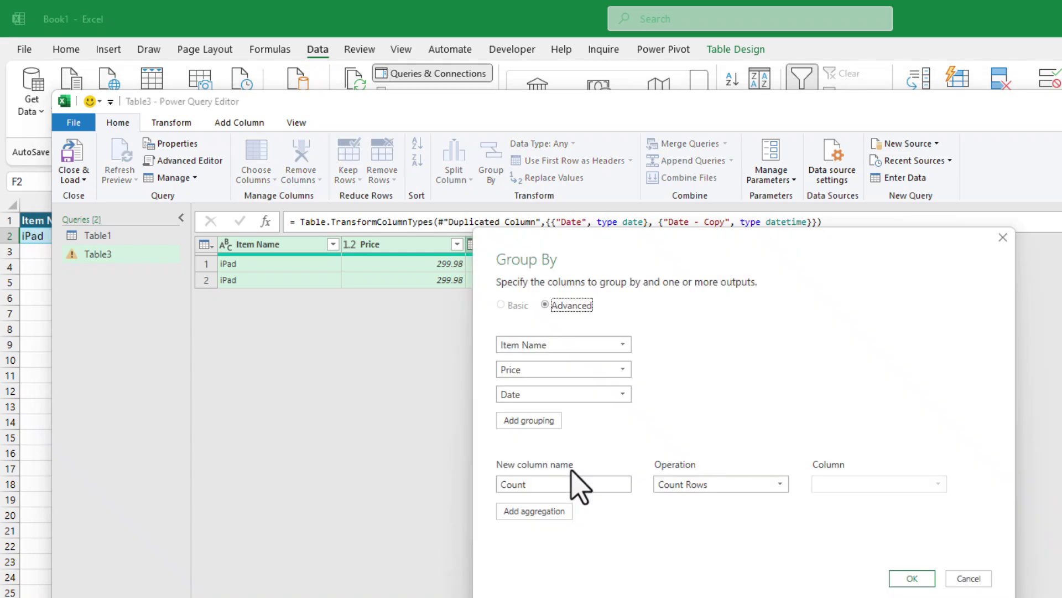
{"action": "left_click", "coordinate": [707, 487]}
{"action": "left_click", "coordinate": [693, 561]}
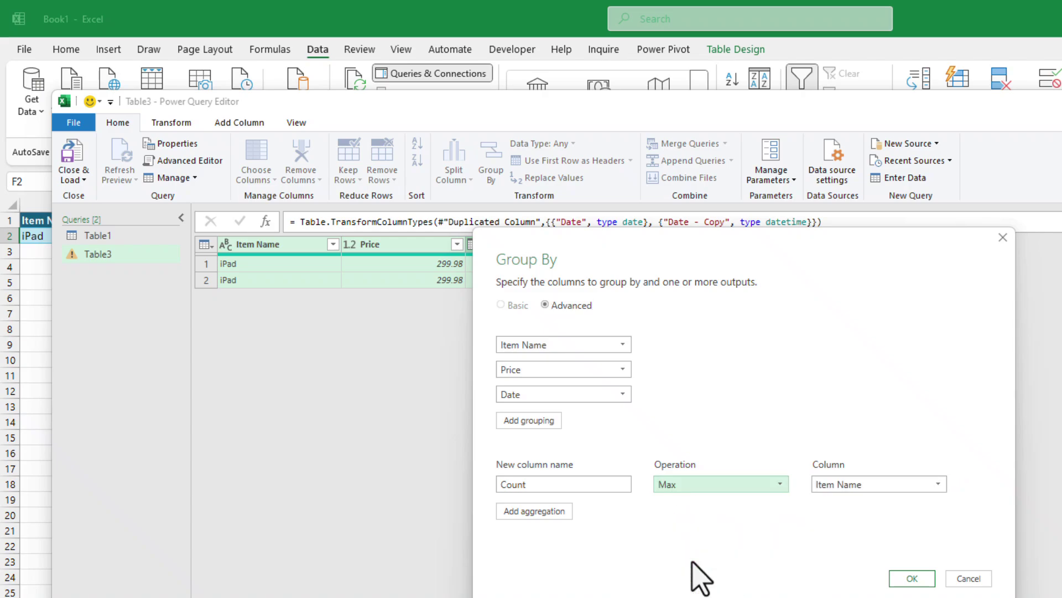
{"action": "left_click", "coordinate": [849, 485]}
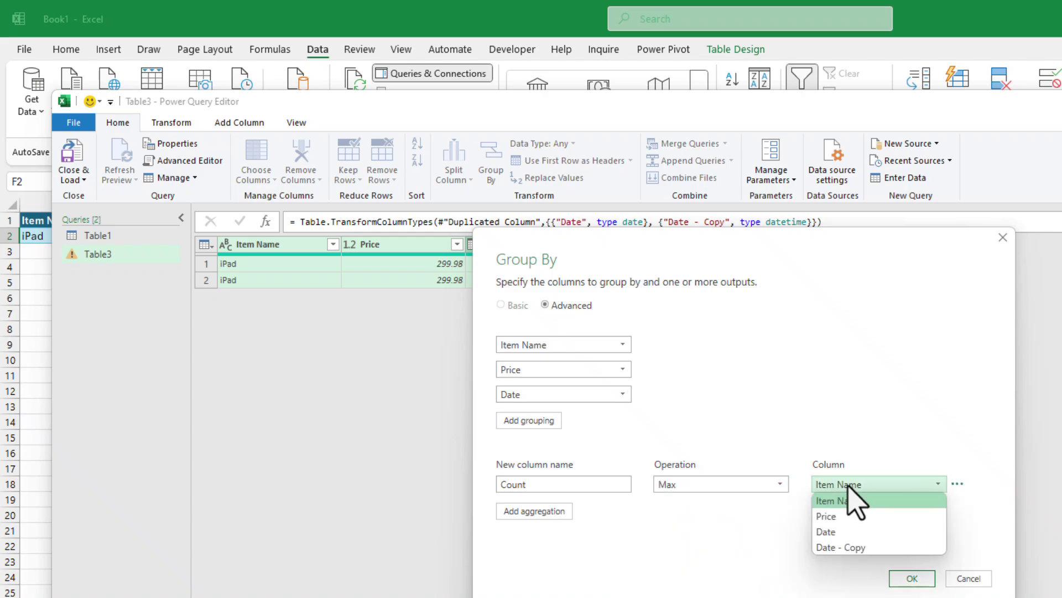
{"action": "left_click", "coordinate": [863, 547]}
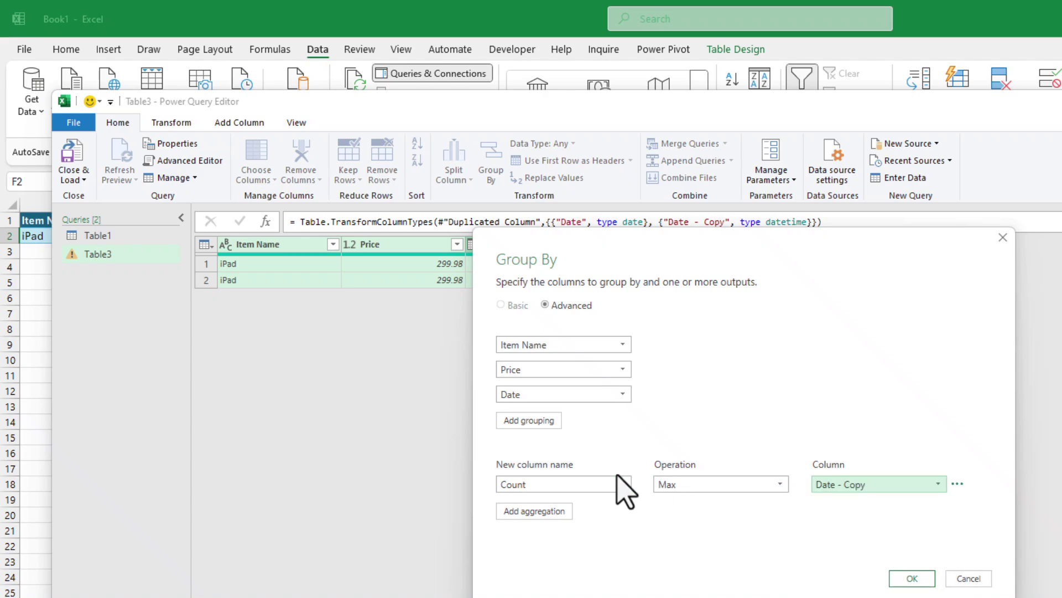
{"action": "left_click", "coordinate": [908, 577]}
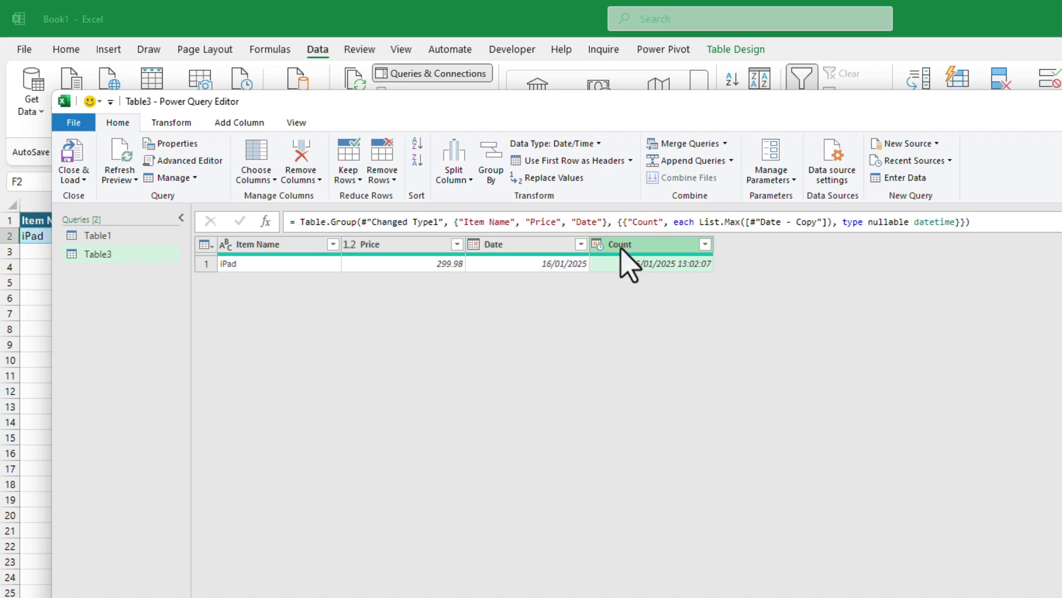
Remove the Date column from the grouped Table3 query.
{"action": "left_click", "coordinate": [501, 244]}
{"action": "right_click", "coordinate": [501, 247]}
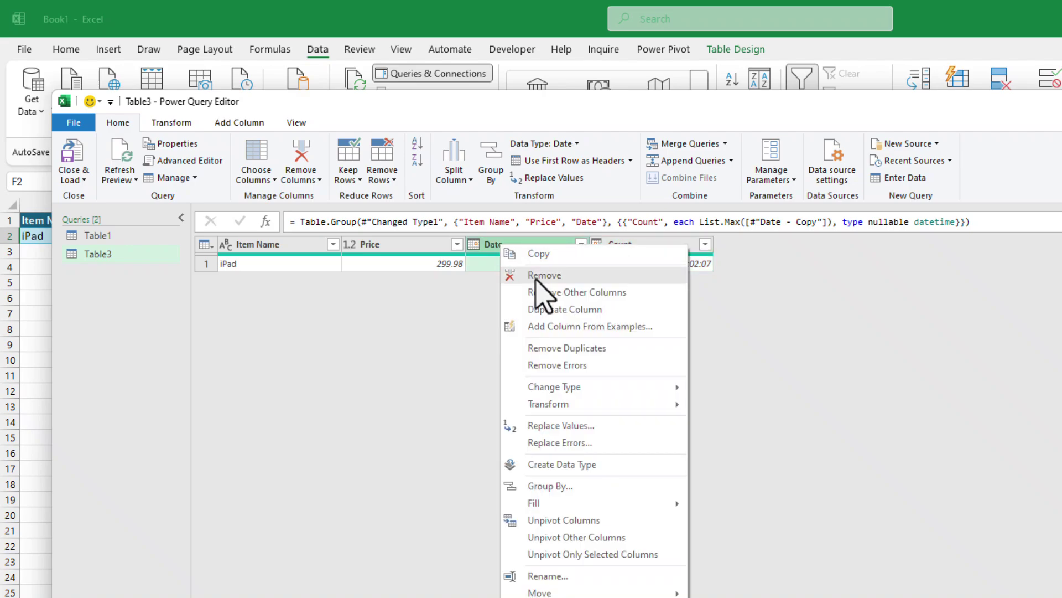
{"action": "left_click", "coordinate": [540, 276]}
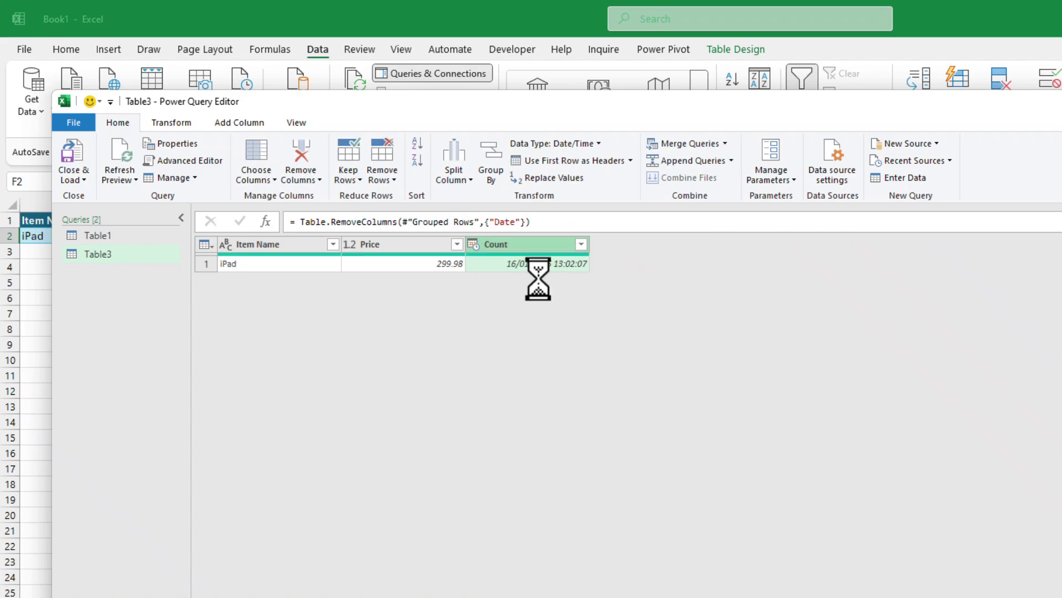
Rename the Count column to Date, then close the query editor and load the Table3 query into a new worksheet.
{"action": "double_click", "coordinate": [500, 245]}
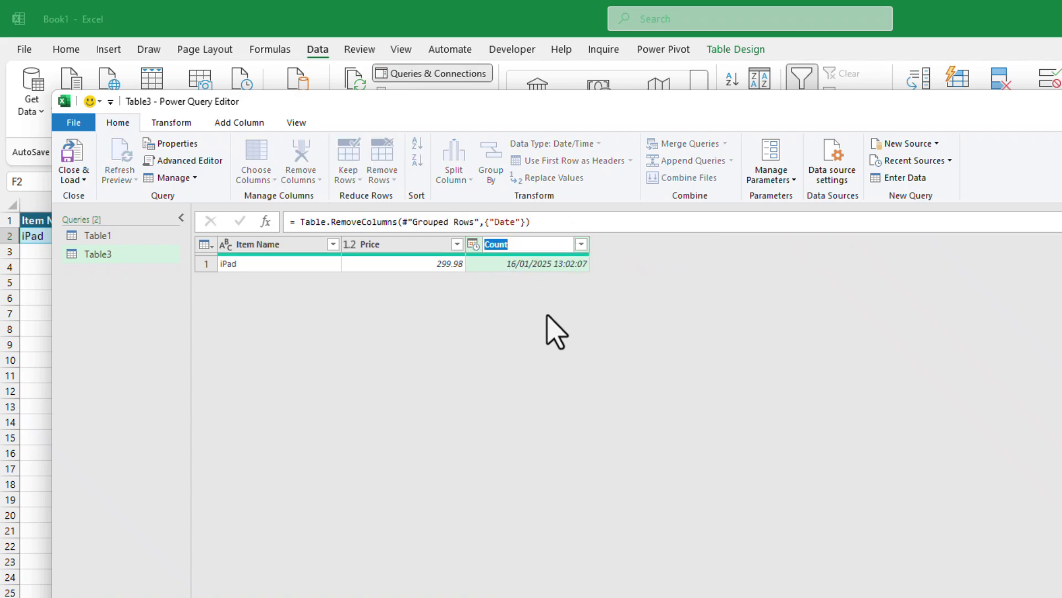
{"action": "type", "text": "Datge"}
{"action": "key", "text": "BackSpace"}
{"action": "key", "text": "BackSpace"}
{"action": "type", "text": "e"}
{"action": "key", "text": "Return"}
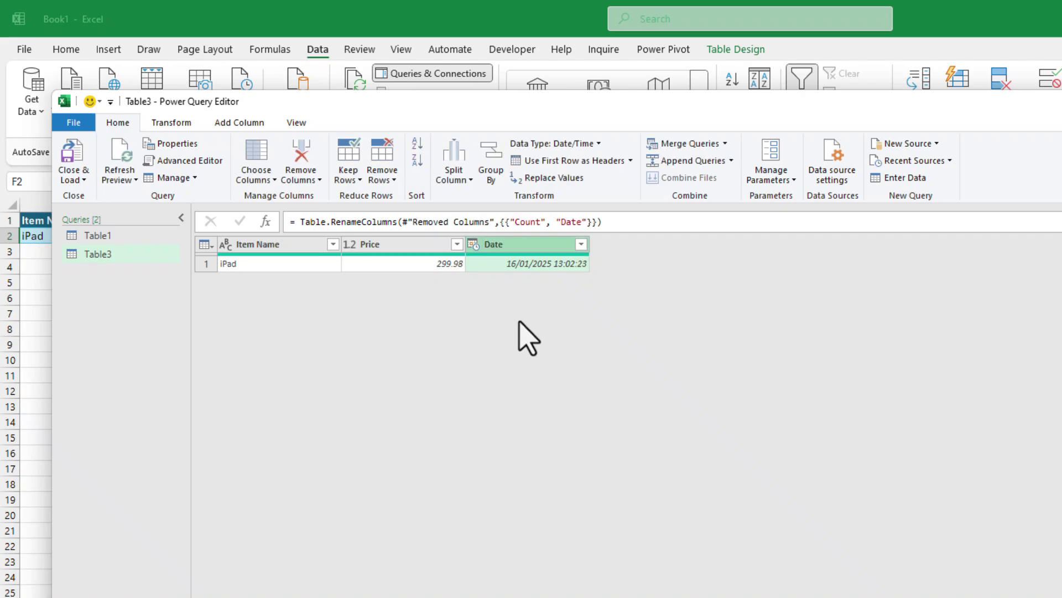
{"action": "left_click", "coordinate": [72, 160]}
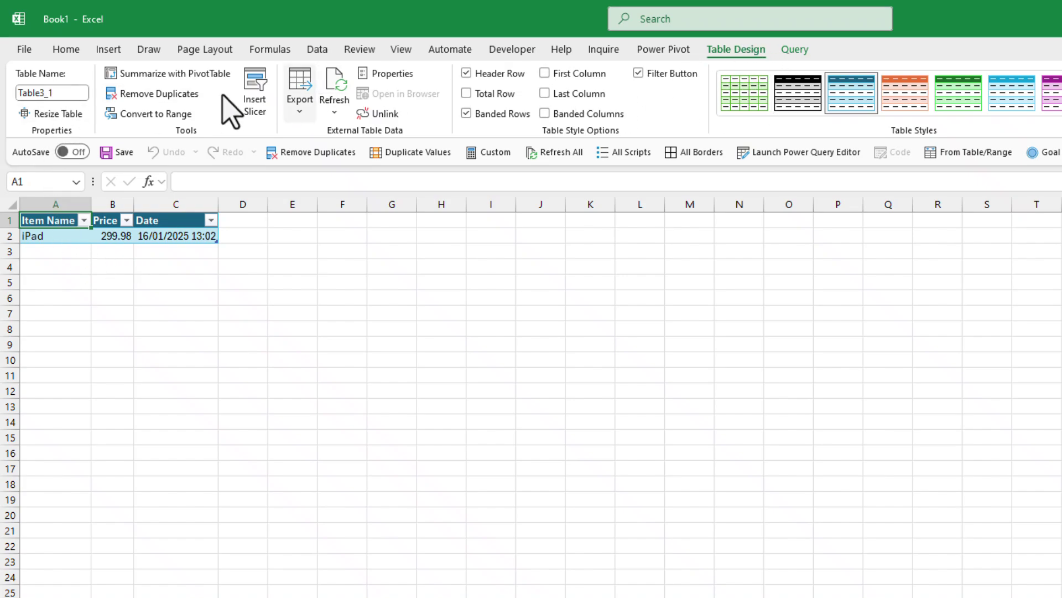
{"action": "left_click", "coordinate": [72, 96]}
{"action": "double_click", "coordinate": [72, 95]}
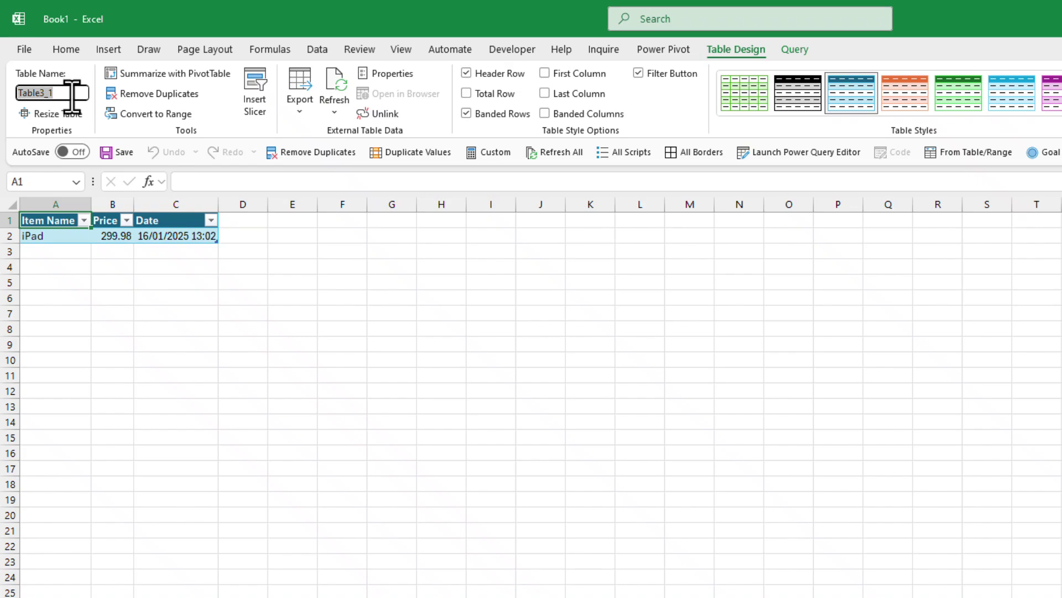
{"action": "key", "text": "BackSpace"}
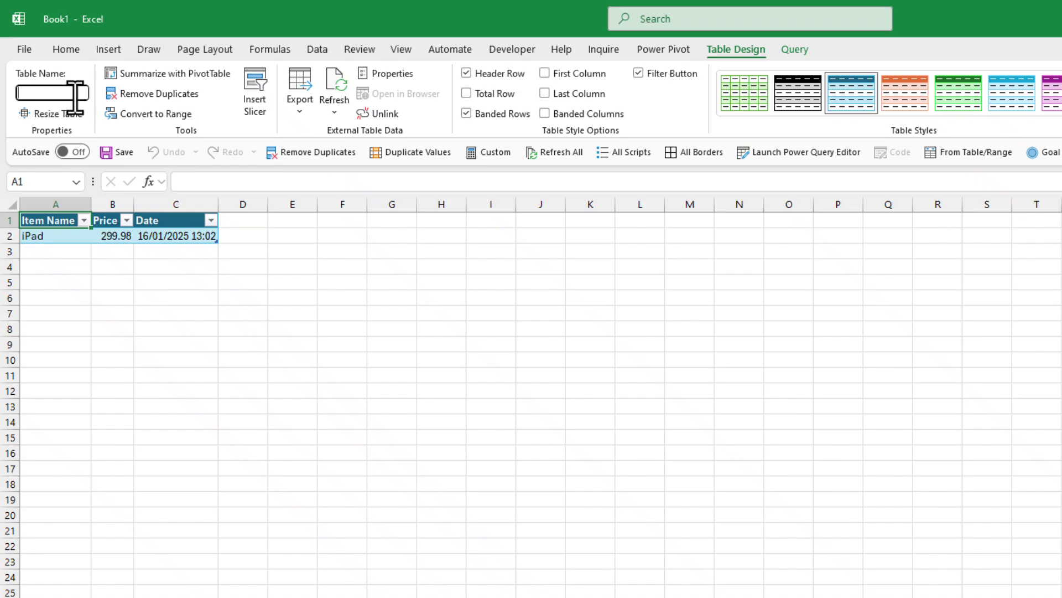
{"action": "key", "text": "Escape"}
{"action": "left_click", "coordinate": [73, 92]}
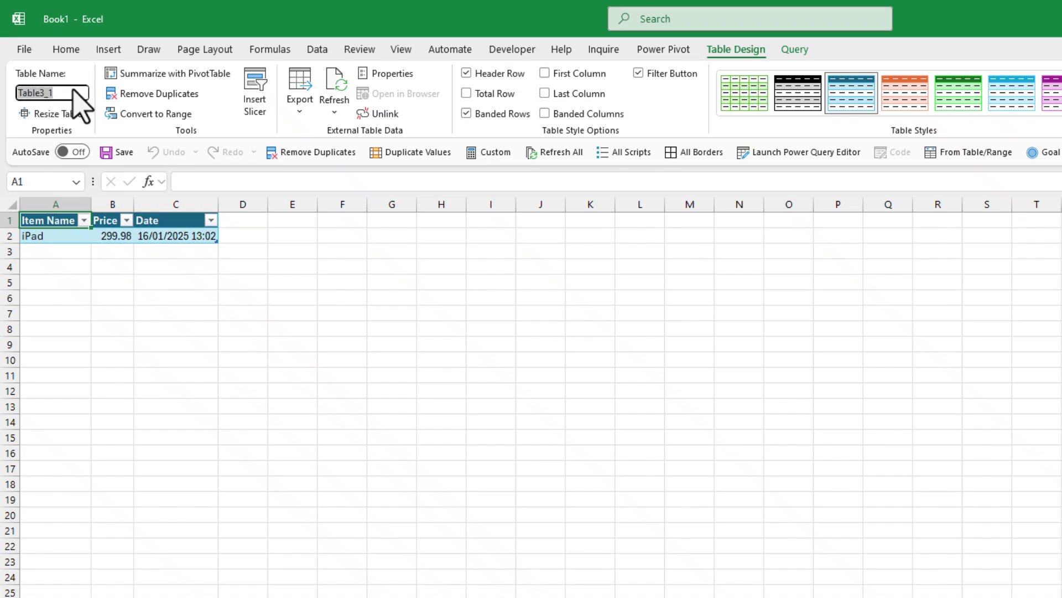
{"action": "left_click", "coordinate": [142, 299]}
{"action": "left_click", "coordinate": [109, 236]}
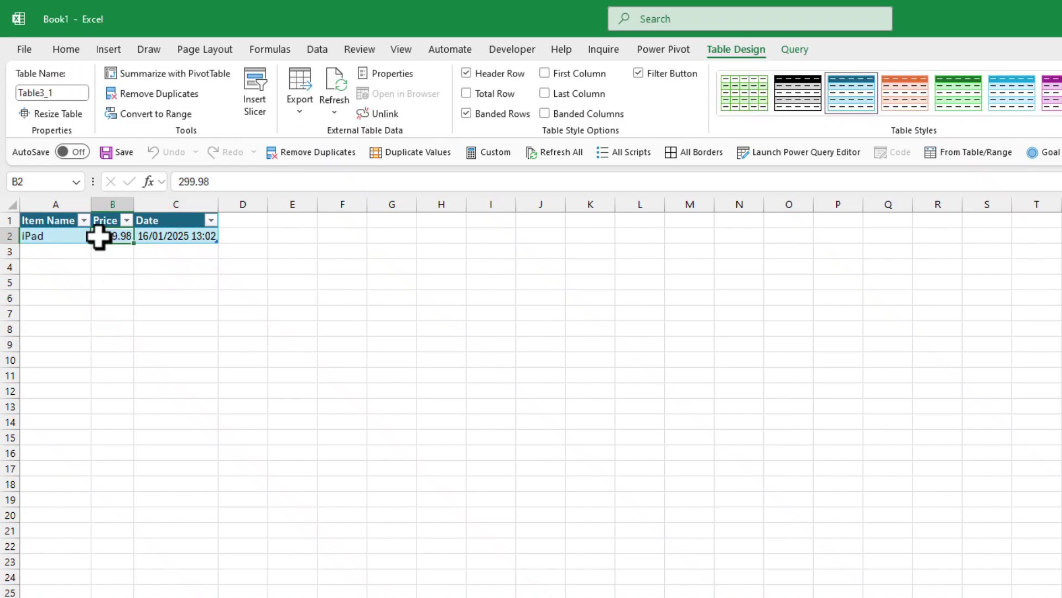
Edit the Table3 query's Source step to reference Table3_1 instead of Table3, then close the editor and load the query.
{"action": "right_click", "coordinate": [98, 237]}
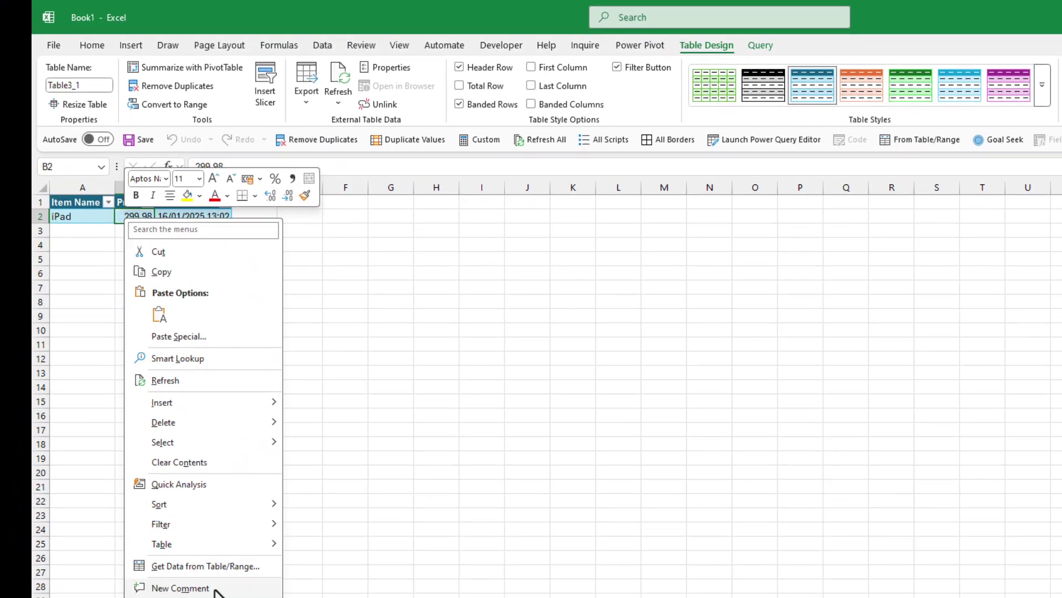
{"action": "mouse_move", "coordinate": [210, 544]}
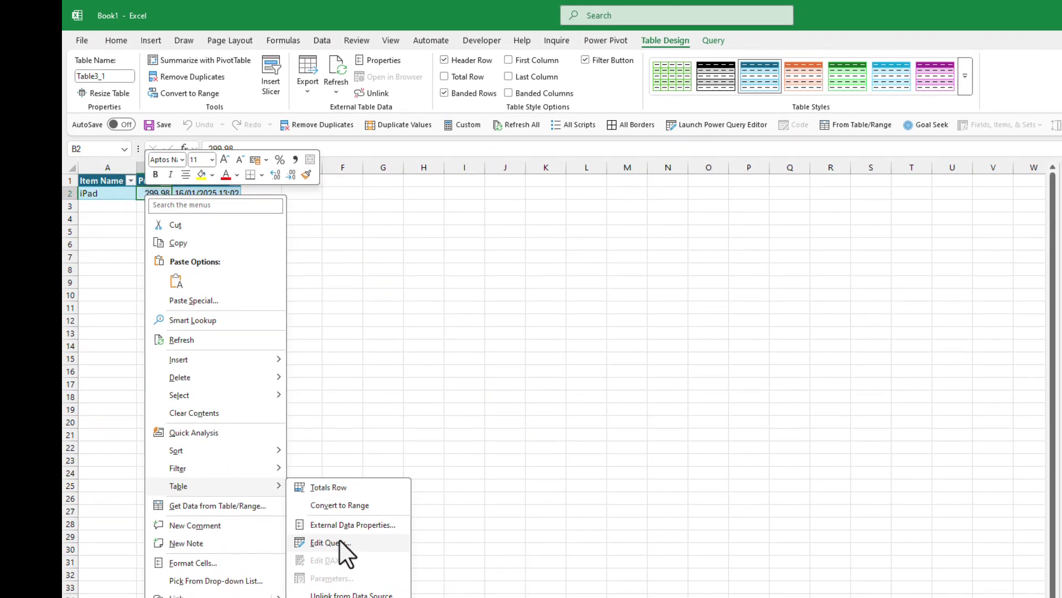
{"action": "left_click", "coordinate": [344, 541]}
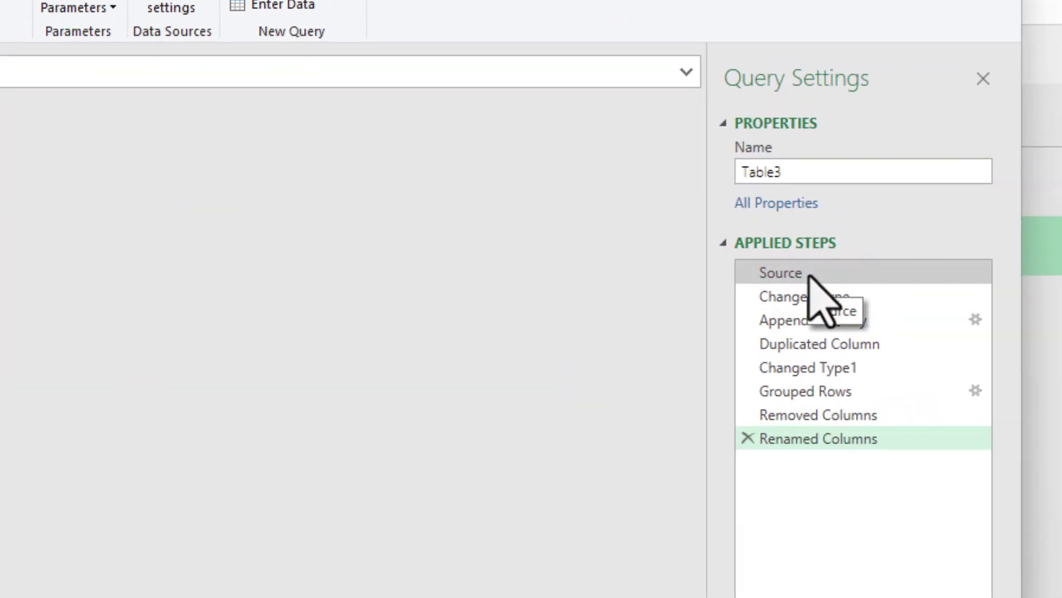
{"action": "left_click", "coordinate": [873, 277]}
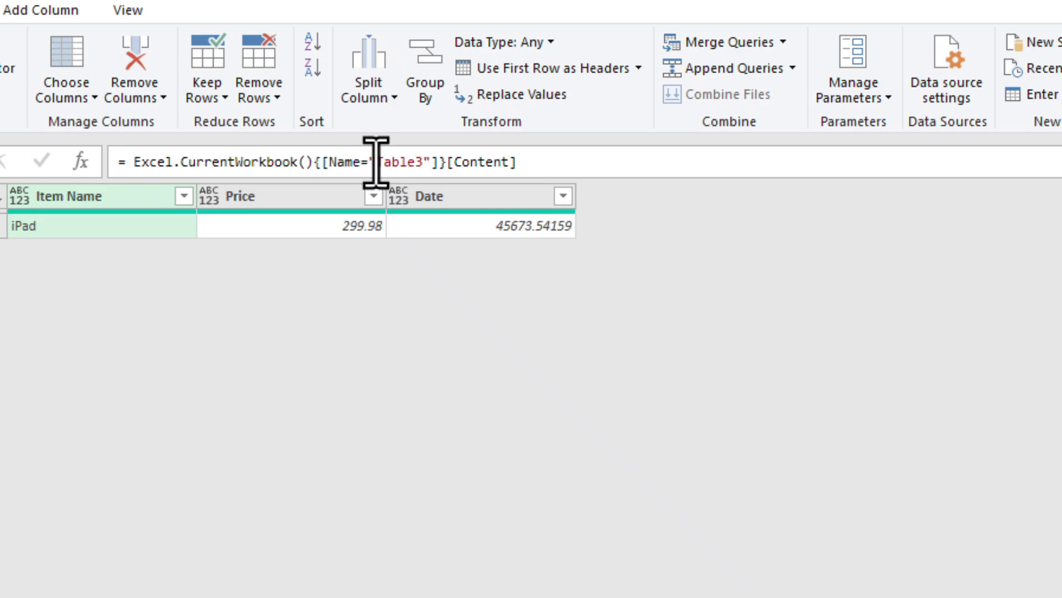
{"action": "left_click_drag", "start_coordinate": [376, 162], "coordinate": [422, 162]}
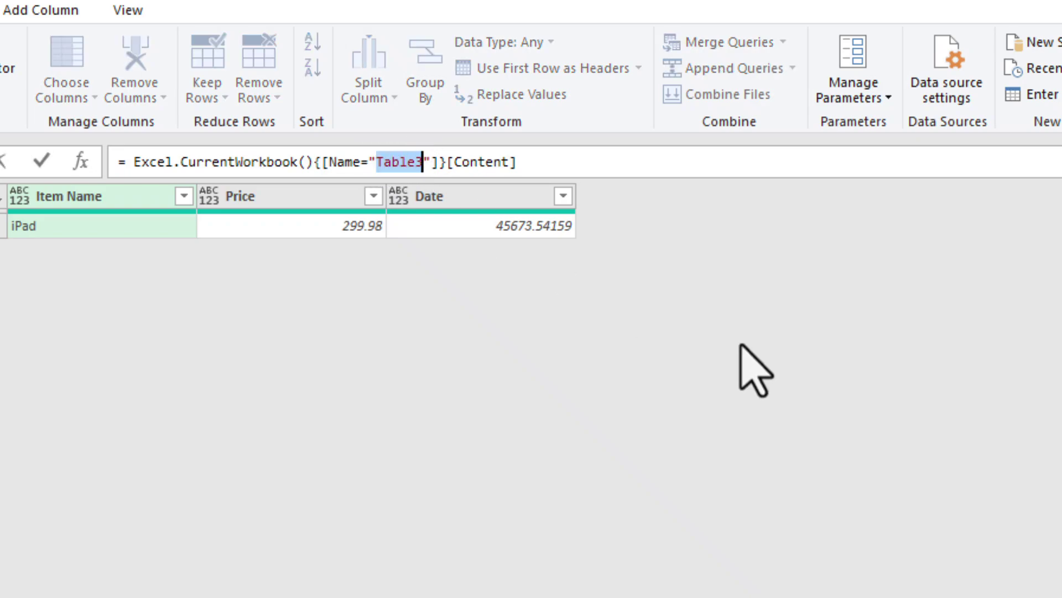
{"action": "key", "text": "BackSpace"}
{"action": "type", "text": "Table3_1"}
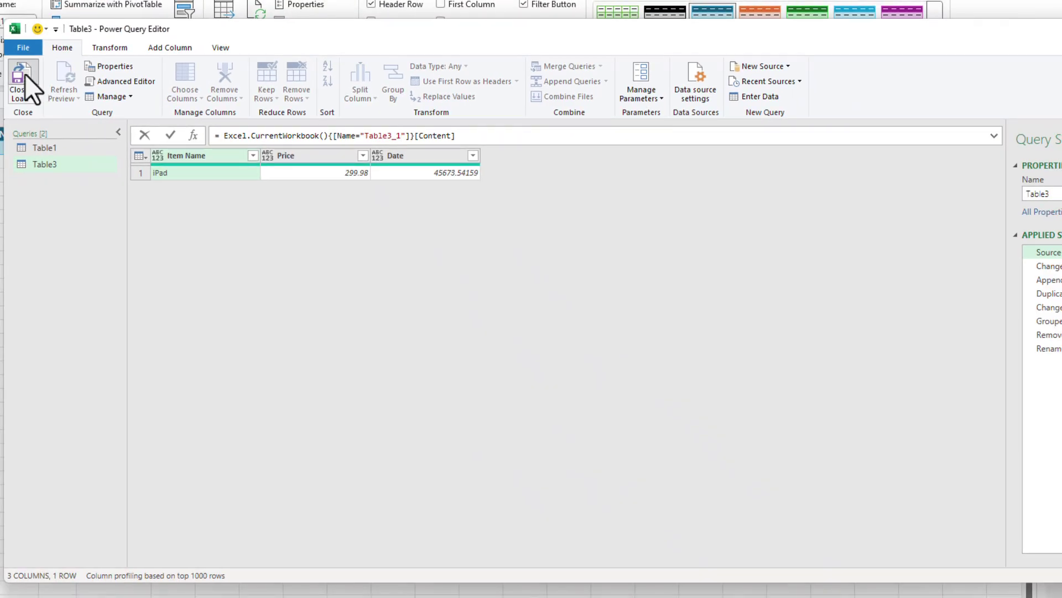
{"action": "left_click", "coordinate": [25, 74]}
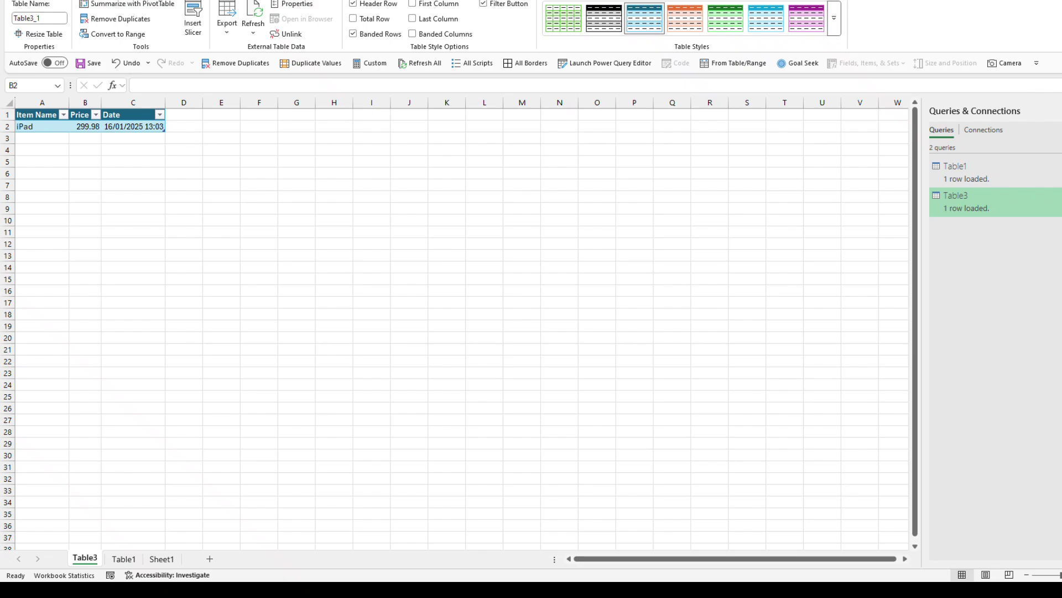
Set the computer's system date to 17 January 2025 and refresh all queries in the workbook.
{"action": "left_click_drag", "start_coordinate": [563, 122], "coordinate": [469, 122]}
{"action": "left_click", "coordinate": [392, 141]}
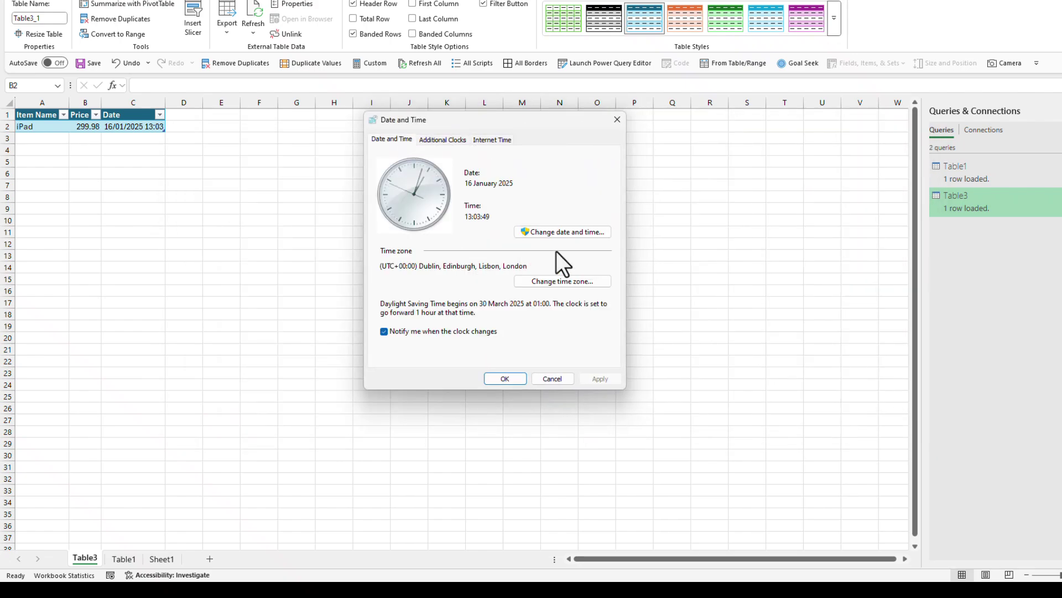
{"action": "left_click", "coordinate": [576, 232]}
{"action": "left_click", "coordinate": [443, 237]}
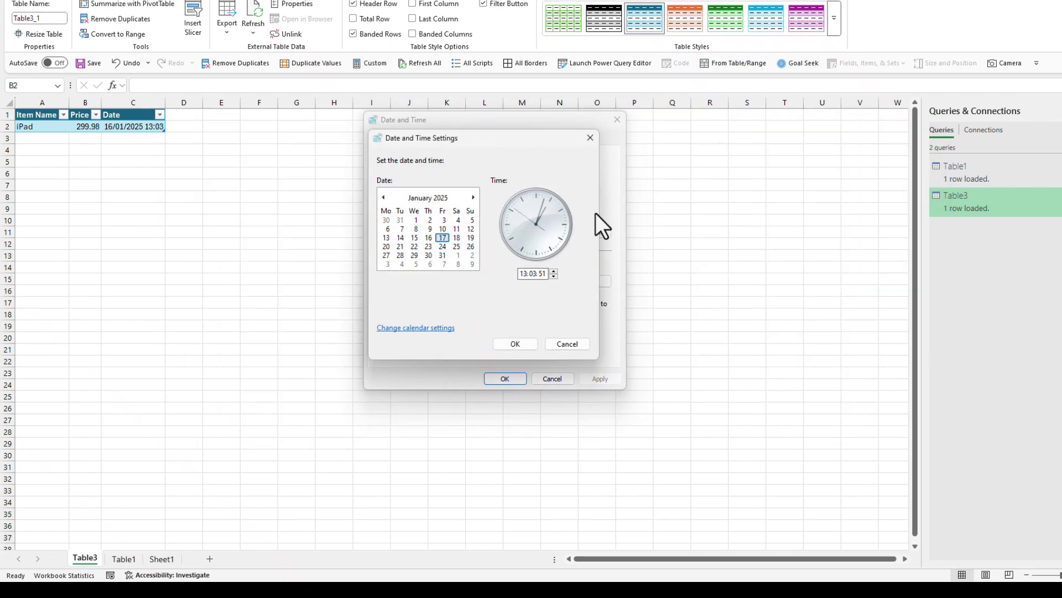
{"action": "left_click", "coordinate": [515, 343]}
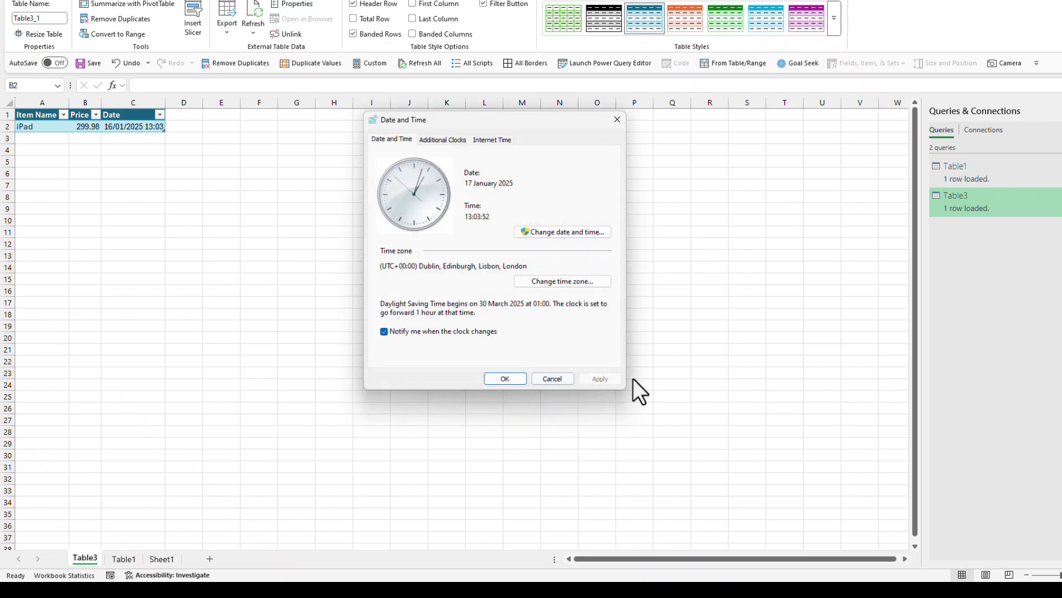
{"action": "left_click", "coordinate": [518, 378]}
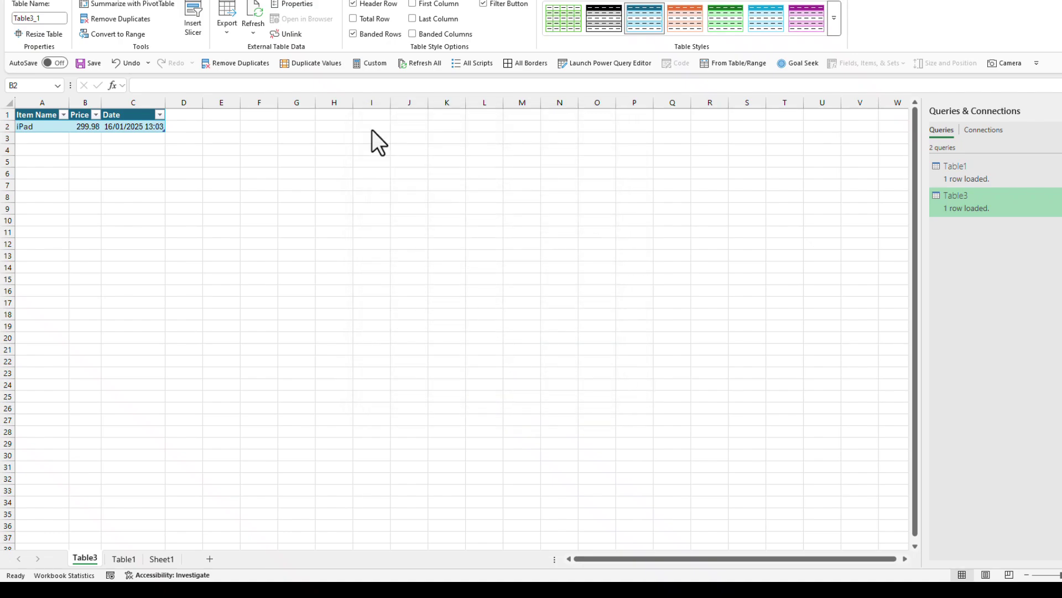
{"action": "left_click", "coordinate": [414, 67]}
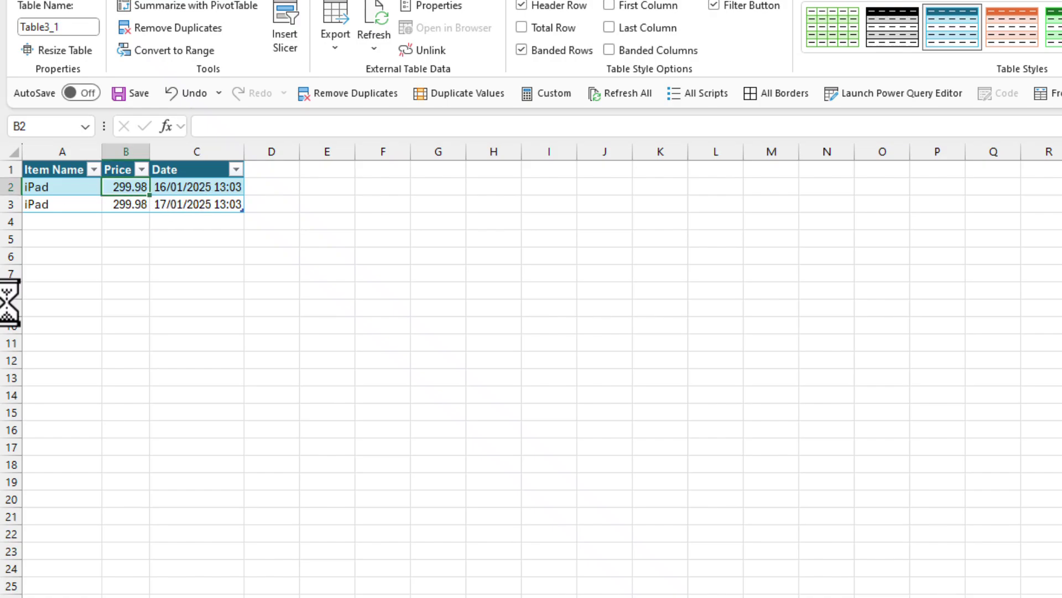
Rename the Sheet1 worksheet, which holds the item tags and URLs, as Database.
{"action": "key", "text": "ctrl+Page_Up"}
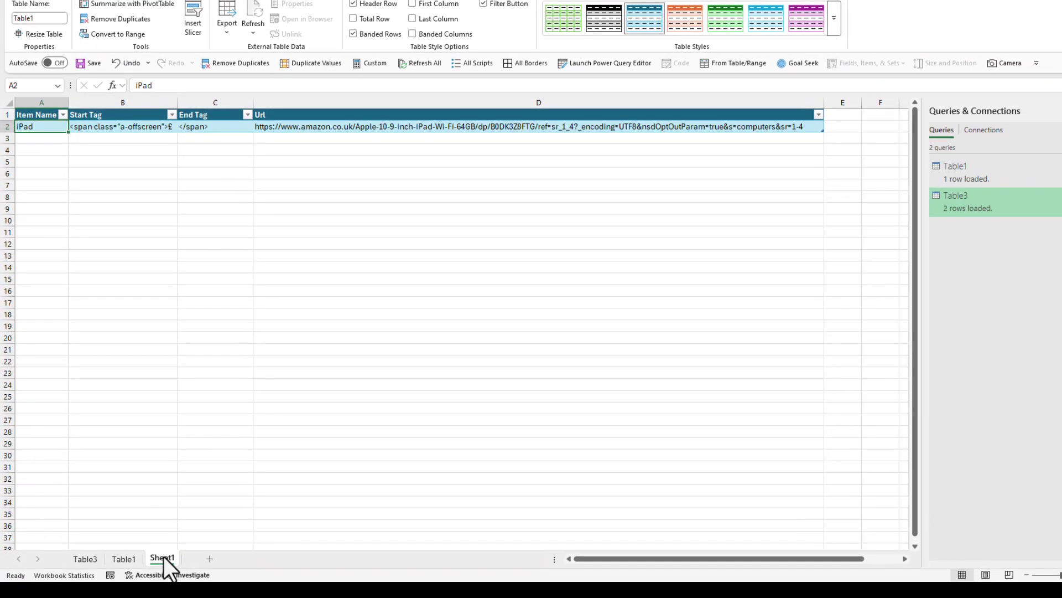
{"action": "double_click", "coordinate": [161, 558]}
{"action": "type", "text": "Databas"}
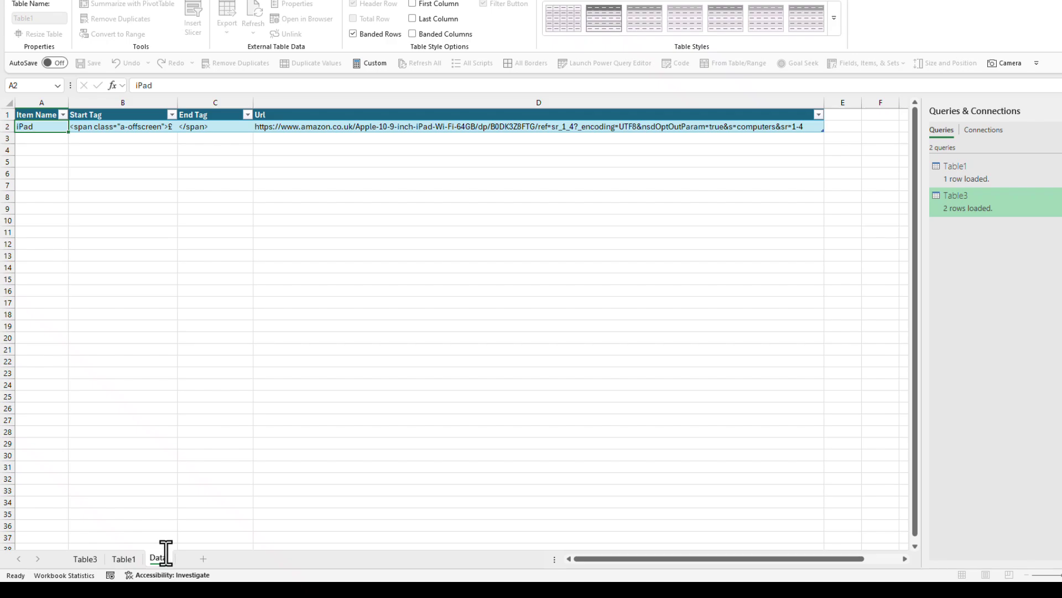
{"action": "type", "text": "e"}
{"action": "key", "text": "Return"}
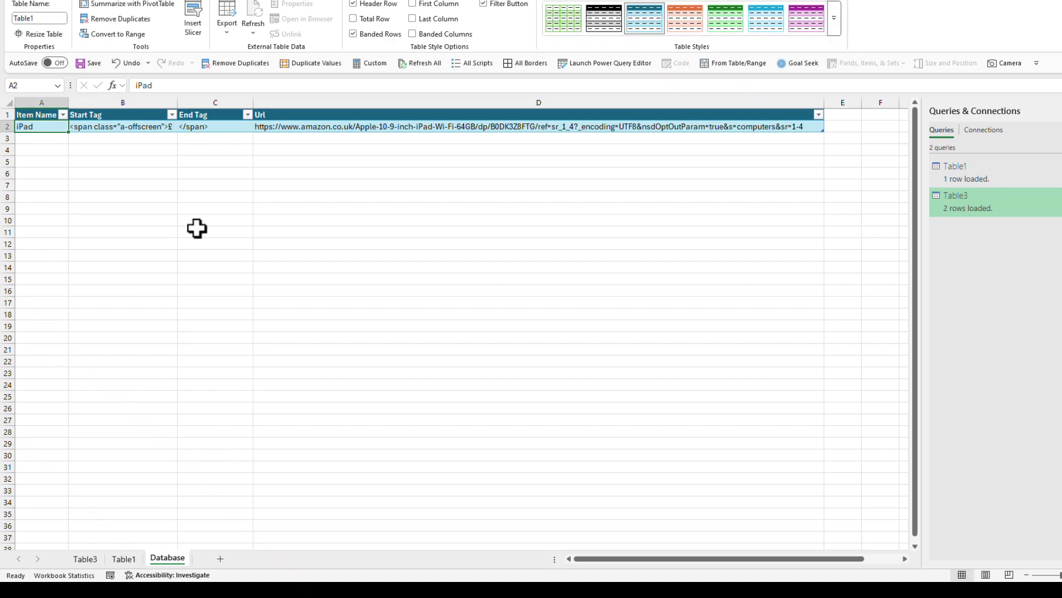
{"action": "left_click", "coordinate": [144, 148]}
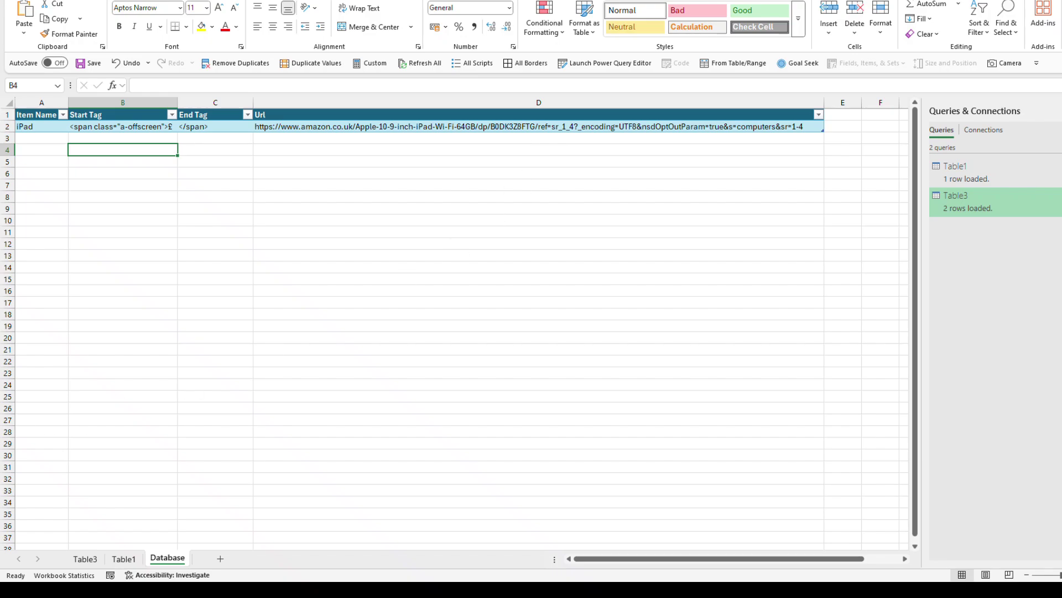
Switch to the browser, show the IKEA PAX / FLISBERGET wardrobe page full size and inspect its price element.
{"action": "key", "text": "alt+Tab"}
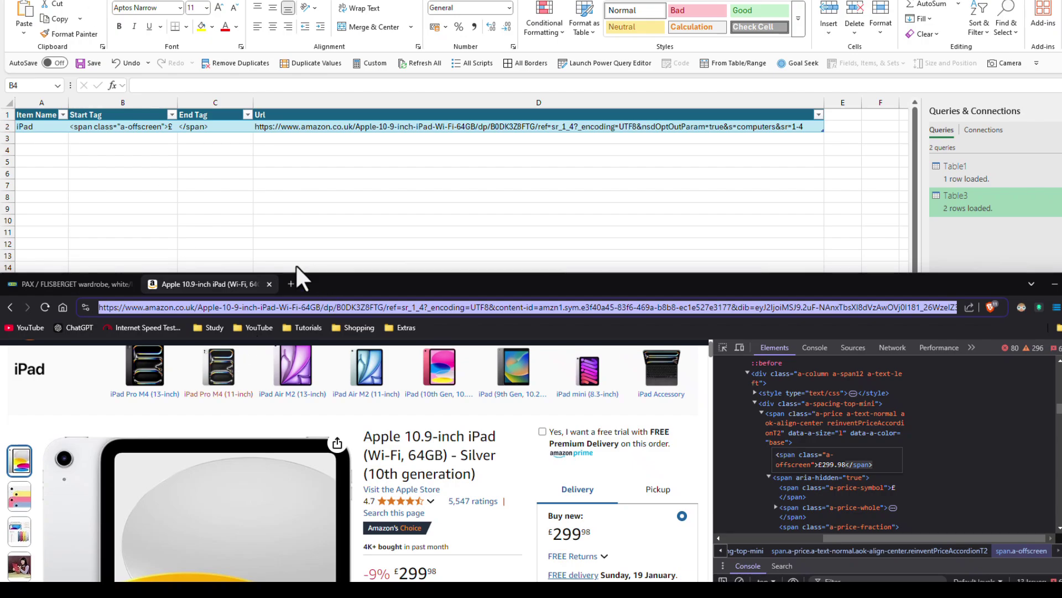
{"action": "left_click", "coordinate": [82, 285]}
{"action": "left_click_drag", "start_coordinate": [480, 278], "coordinate": [487, 60]}
{"action": "left_click", "coordinate": [1054, 49]}
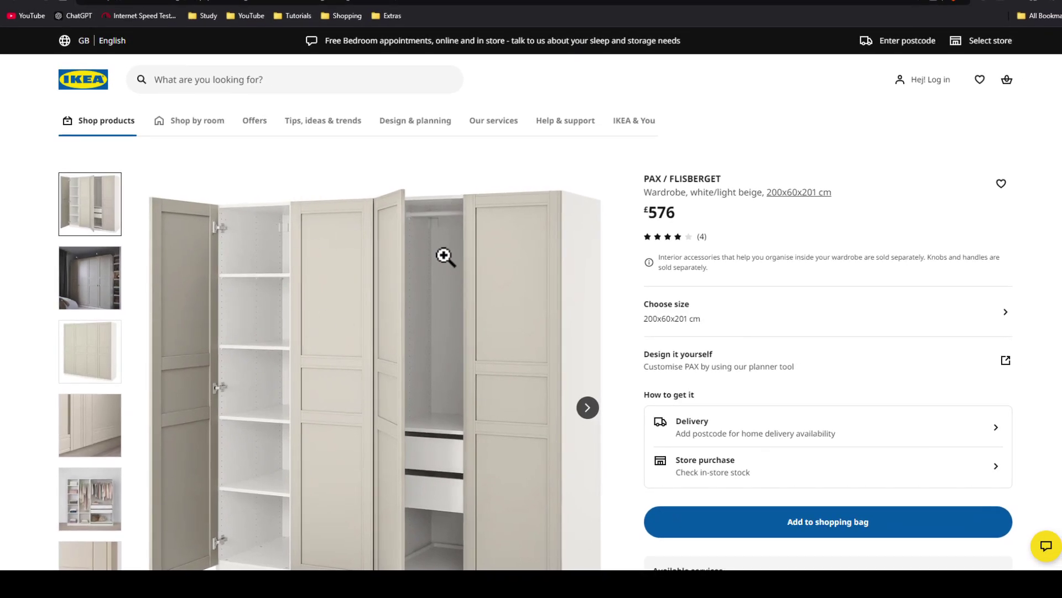
{"action": "right_click", "coordinate": [662, 213]}
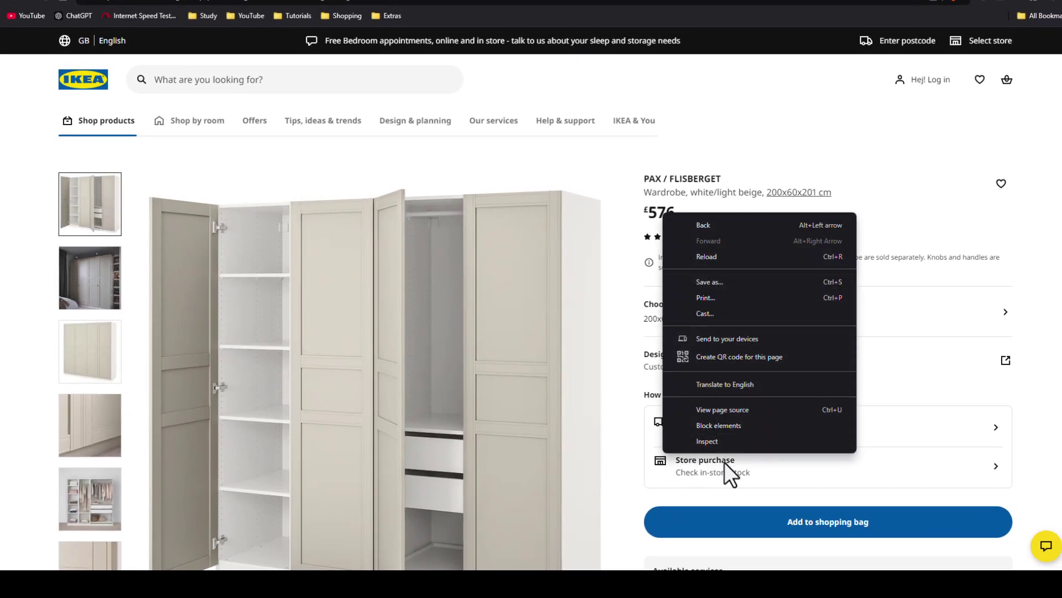
{"action": "left_click", "coordinate": [727, 442]}
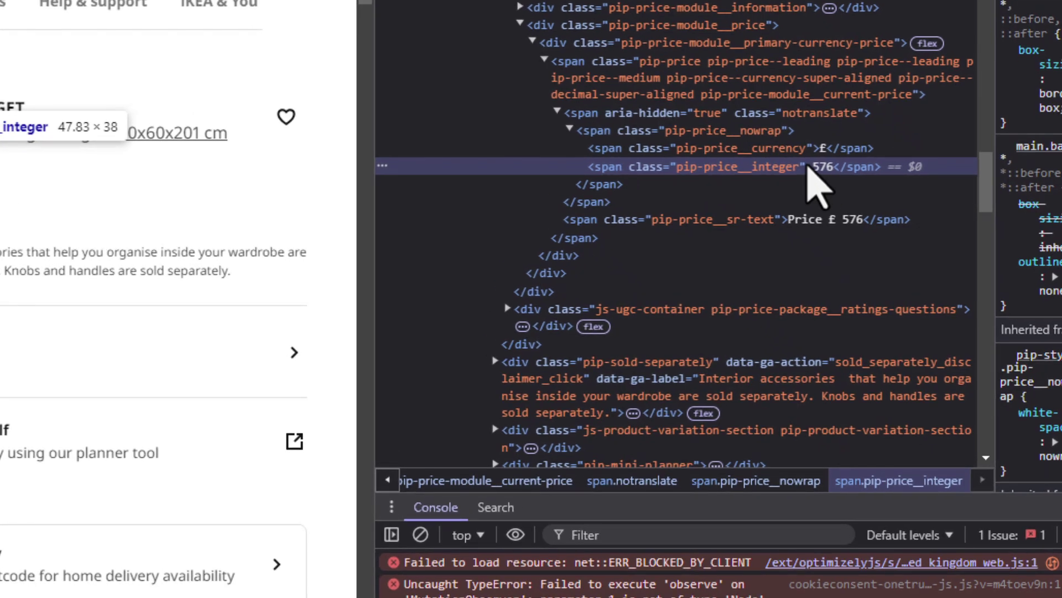
Copy the opening tag <span class="pip-price__integer"> from the price element's HTML and paste it into Excel's Start Tag cell below the iPad row.
{"action": "right_click", "coordinate": [808, 166]}
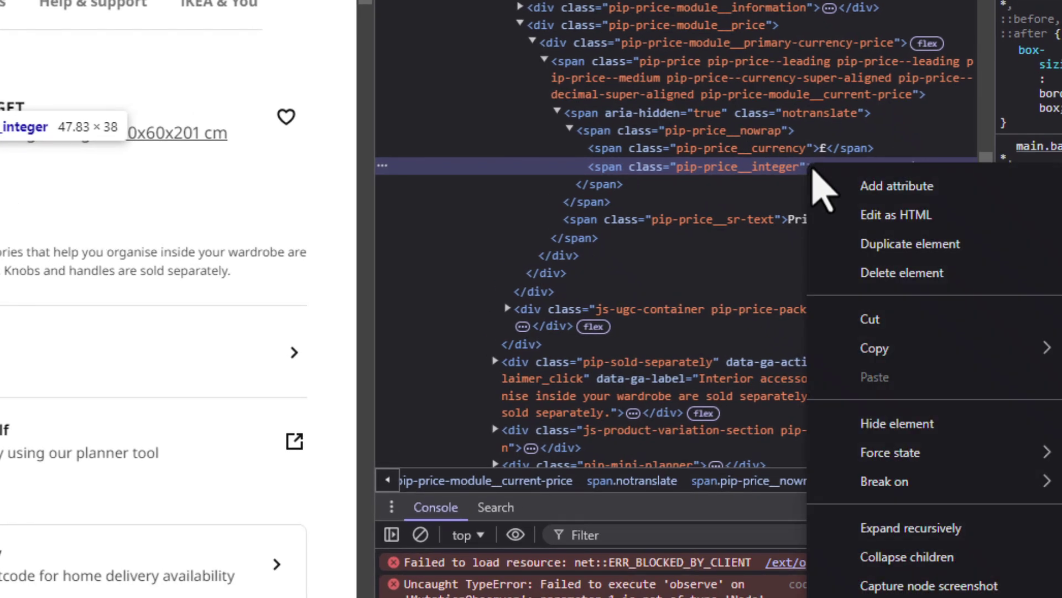
{"action": "left_click", "coordinate": [877, 217]}
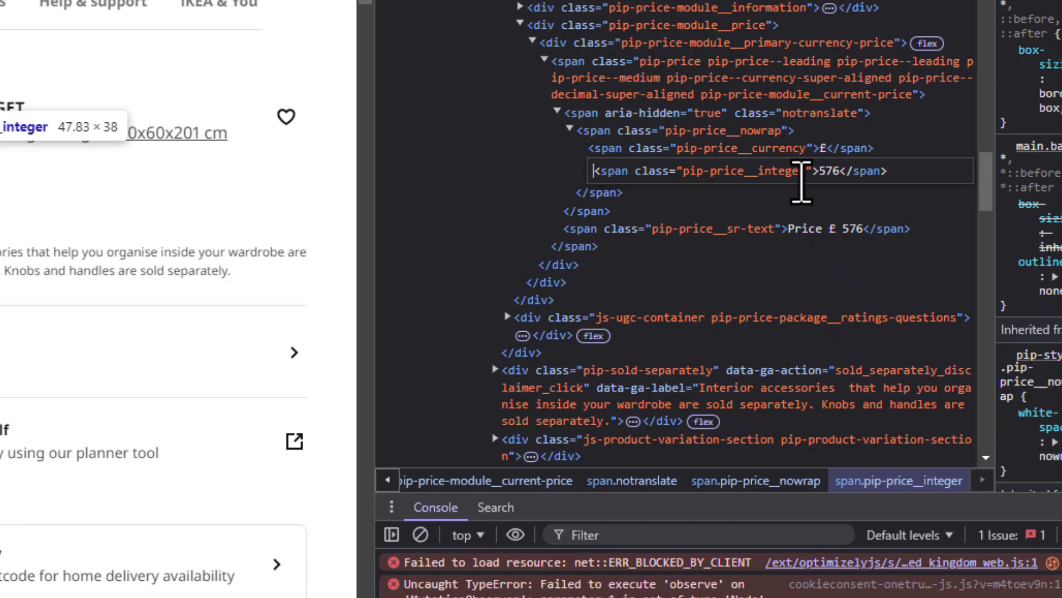
{"action": "left_click", "coordinate": [818, 171]}
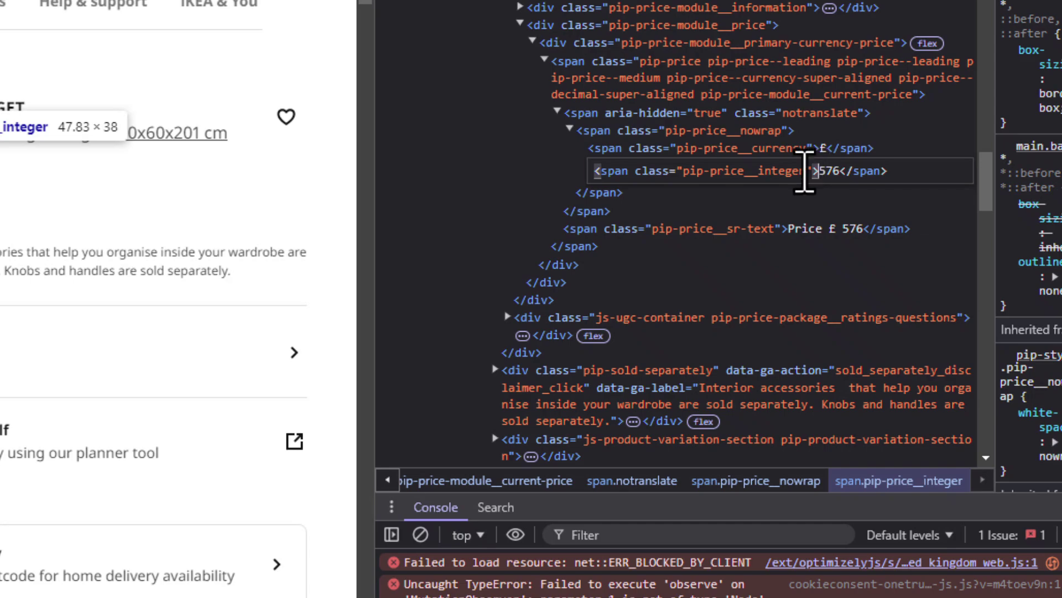
{"action": "left_click_drag", "start_coordinate": [808, 171], "coordinate": [595, 170]}
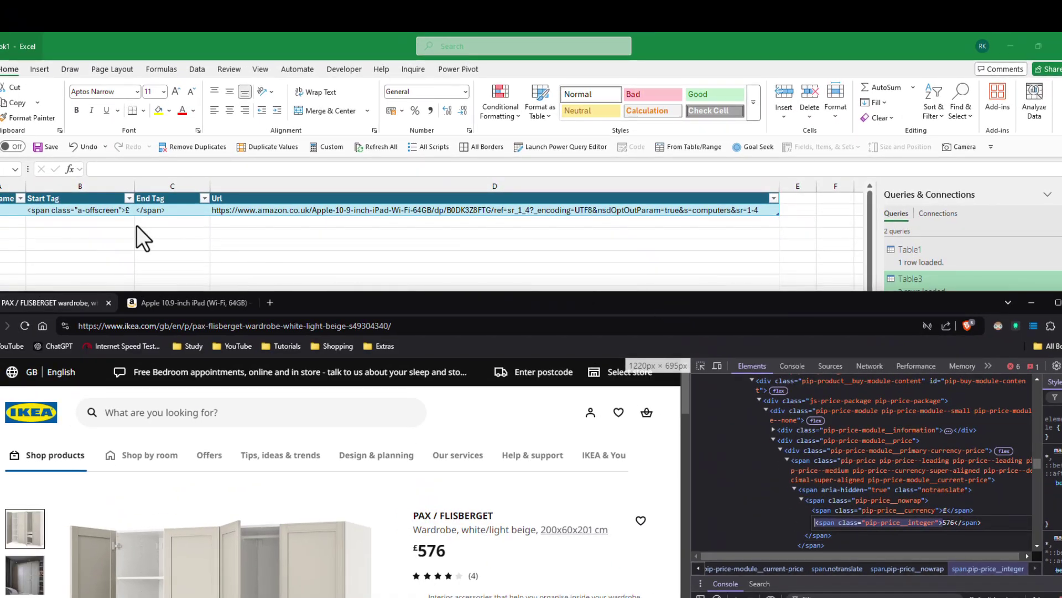
{"action": "left_click", "coordinate": [137, 225]}
{"action": "left_click", "coordinate": [85, 224]}
{"action": "right_click", "coordinate": [85, 224]}
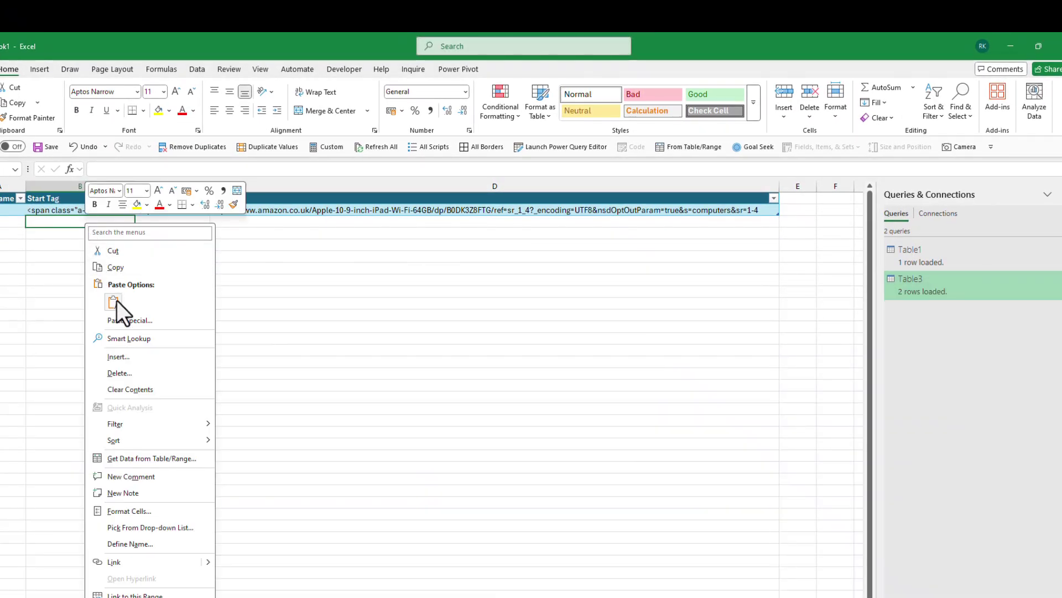
{"action": "left_click", "coordinate": [117, 302]}
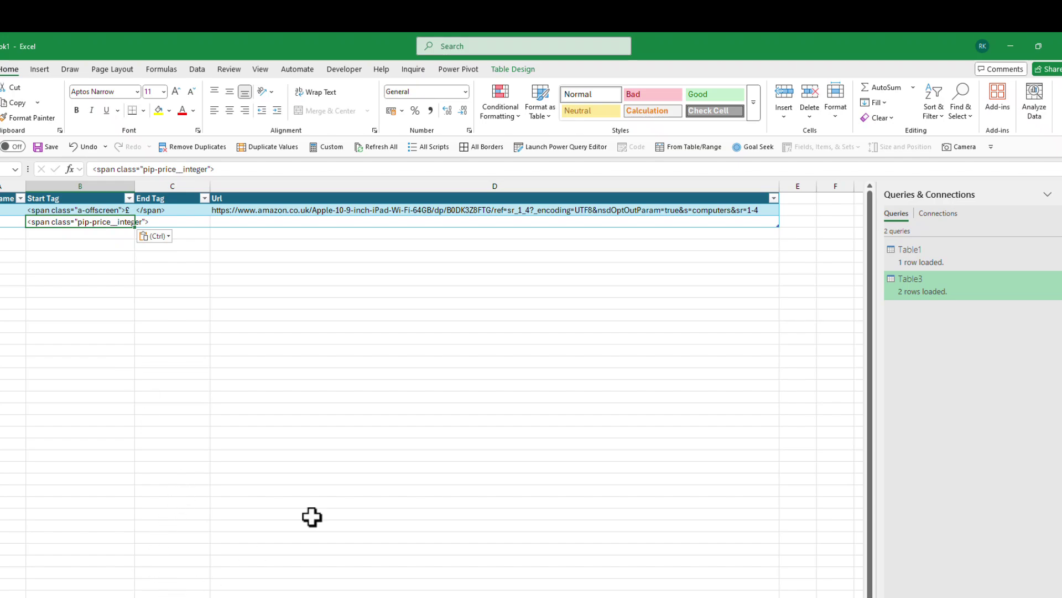
Fill the </span> end tag down into the new row and autofit the Start Tag column's width.
{"action": "key", "text": "alt+Tab"}
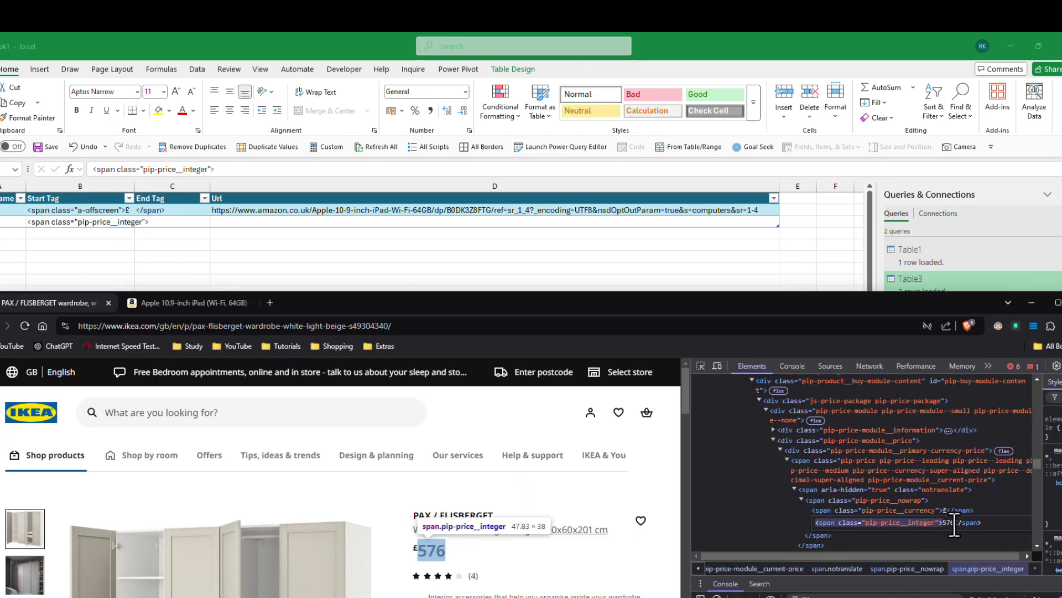
{"action": "key", "text": "alt+Tab"}
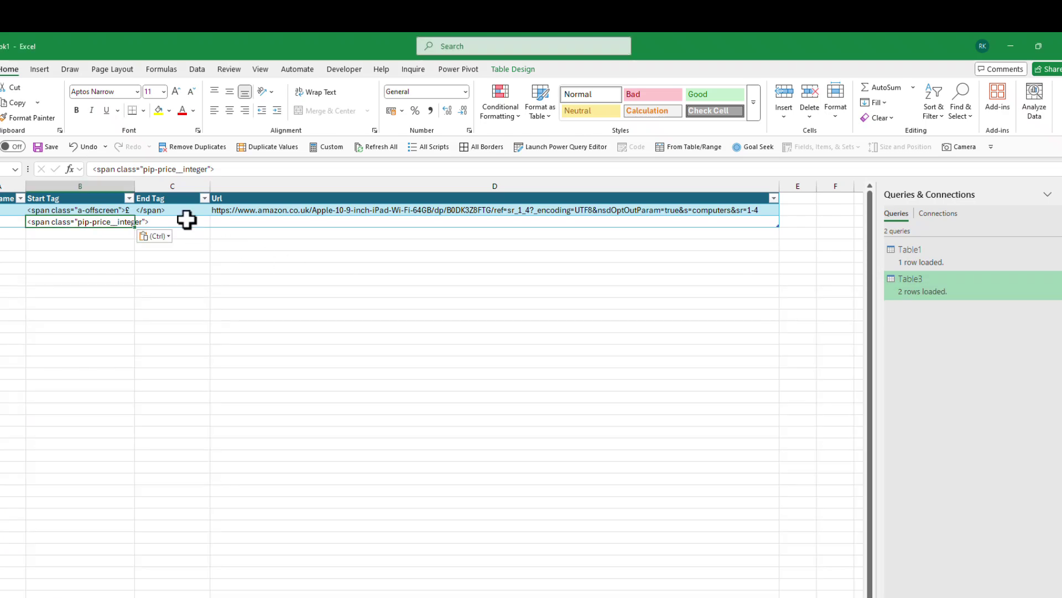
{"action": "left_click", "coordinate": [157, 221]}
{"action": "key", "text": "ctrl+d"}
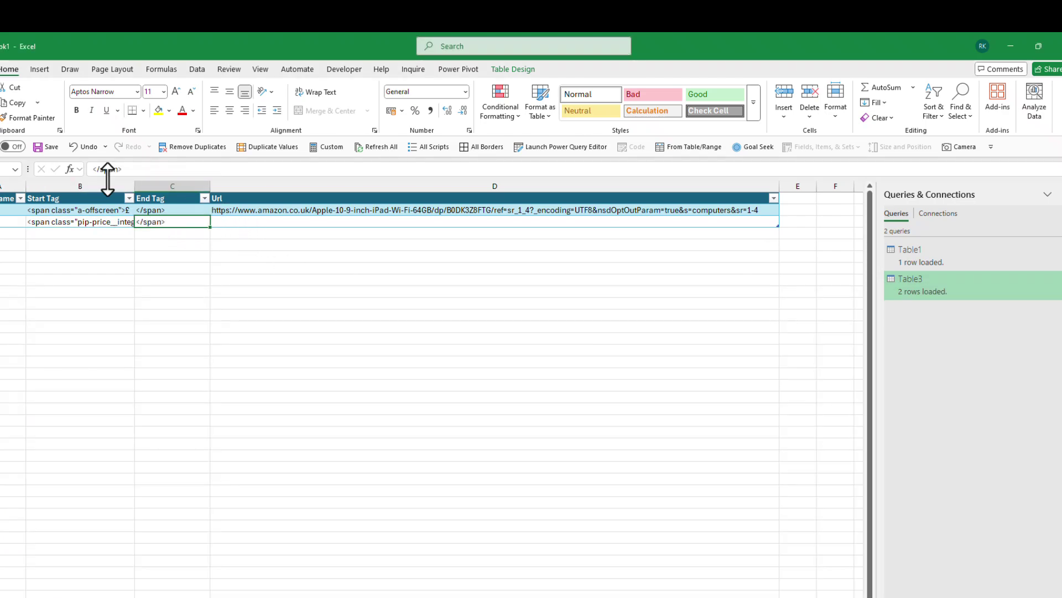
{"action": "double_click", "coordinate": [135, 186]}
Enter XYZ as the new row's Item Name and move to its Url cell.
{"action": "left_click", "coordinate": [4, 224]}
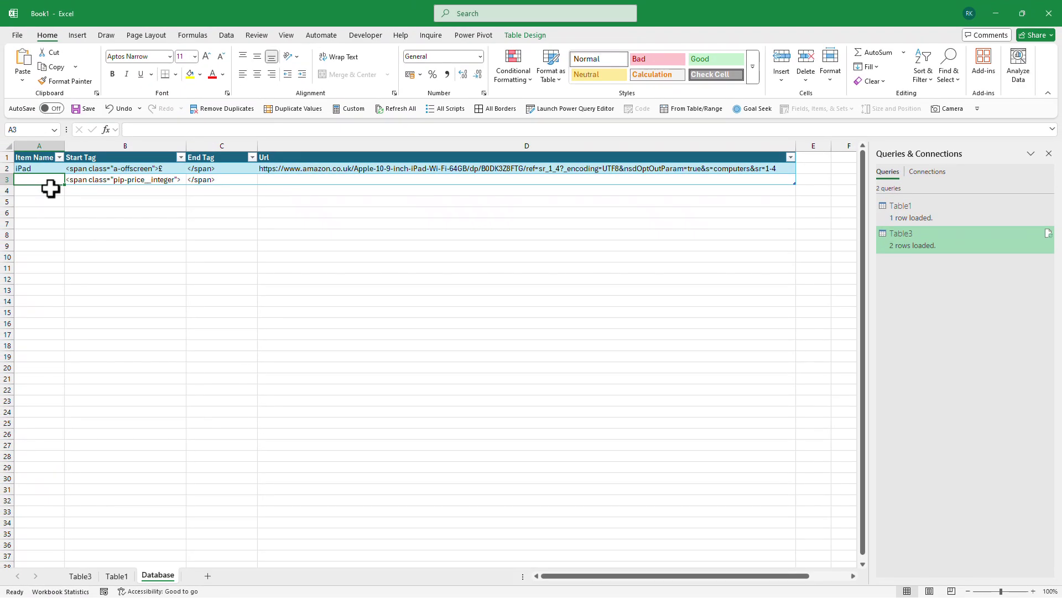
{"action": "type", "text": "XY"}
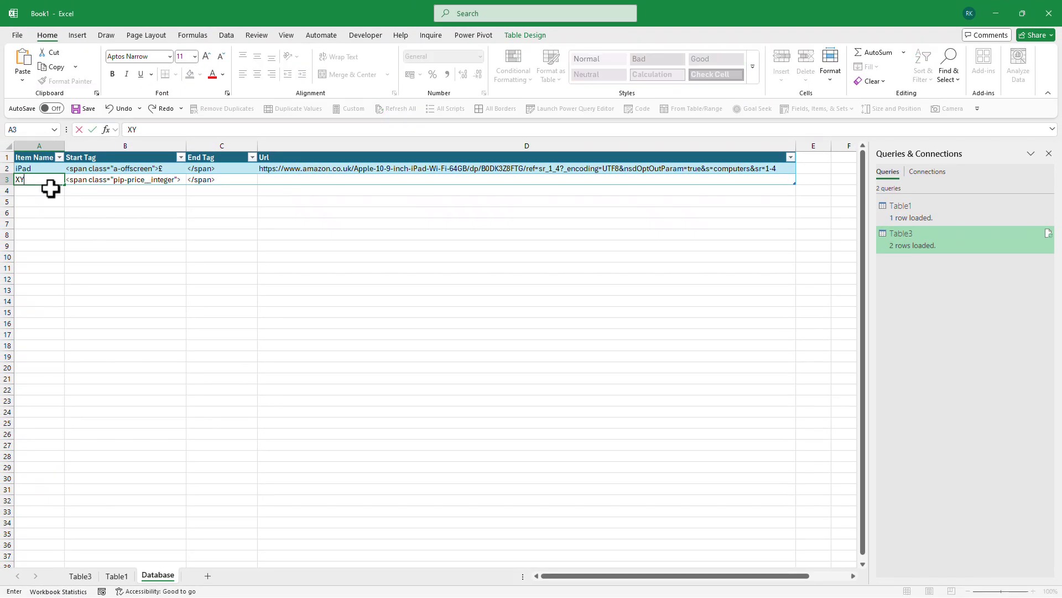
{"action": "key", "text": "Tab"}
{"action": "key", "text": "Tab"}
{"action": "key", "text": "Tab"}
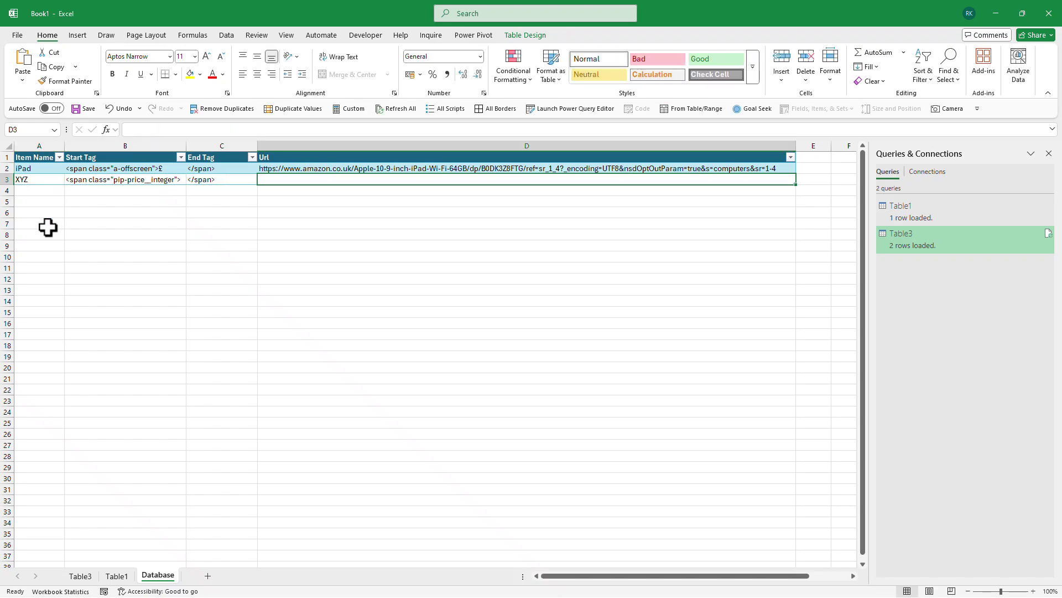
Copy the IKEA wardrobe page's address from the browser and paste it into the XYZ row's Url cell in Excel.
{"action": "key", "text": "alt+Tab"}
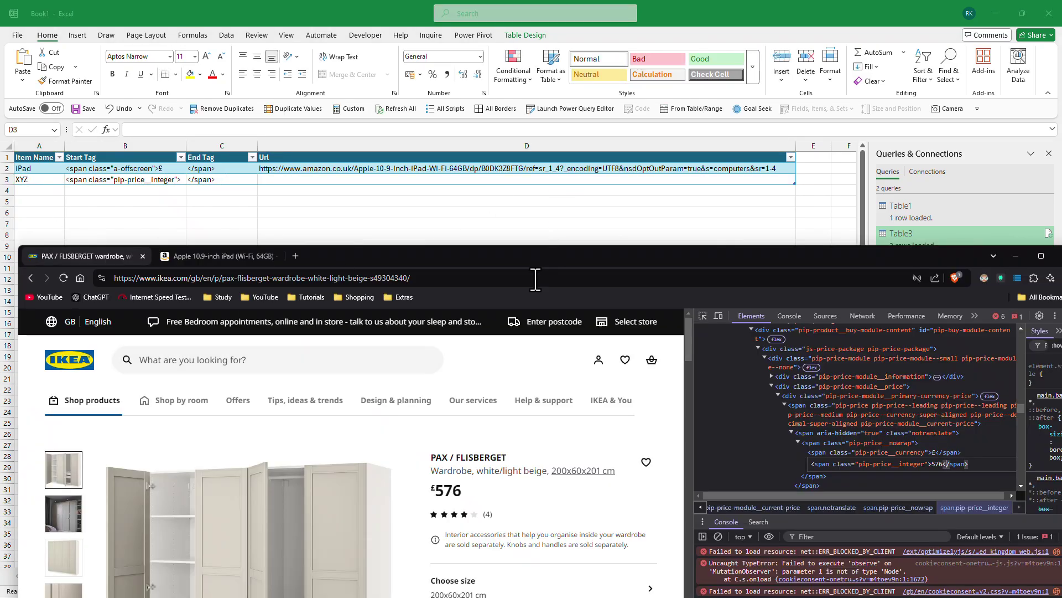
{"action": "left_click", "coordinate": [370, 277]}
{"action": "key", "text": "ctrl+c"}
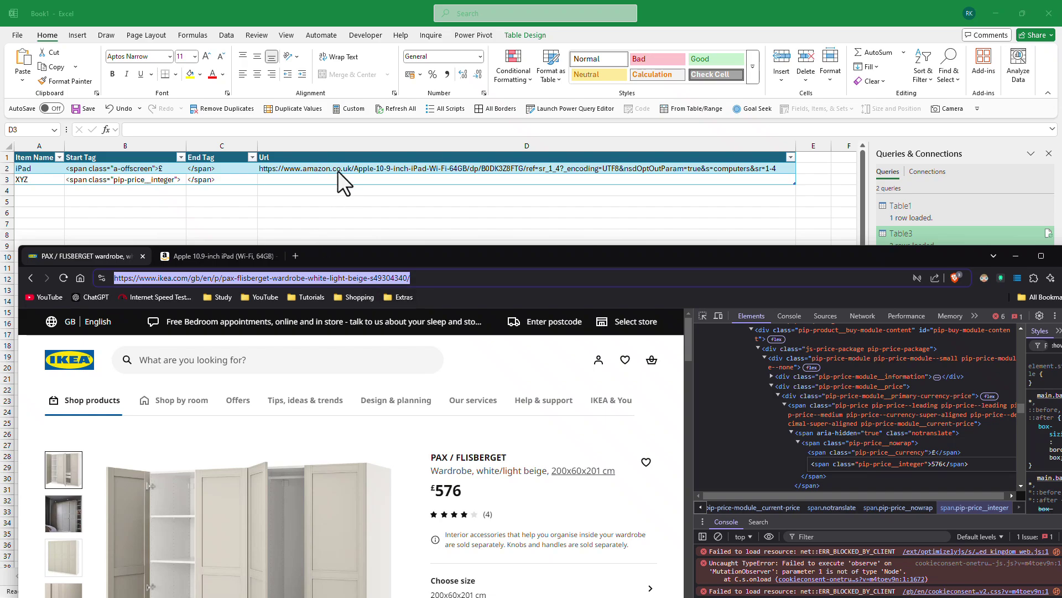
{"action": "key", "text": "alt+Tab"}
{"action": "key", "text": "ctrl+v"}
{"action": "left_click", "coordinate": [383, 235]}
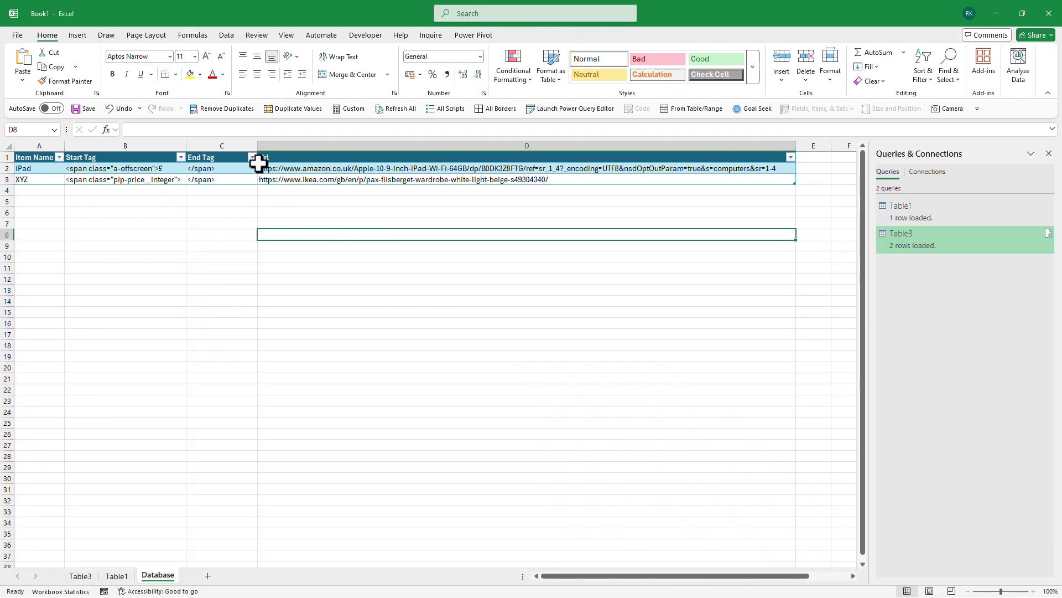
Refresh all queries with the Table3 sheet open and check the new XYZ price against the IKEA page in the browser.
{"action": "left_click", "coordinate": [219, 35]}
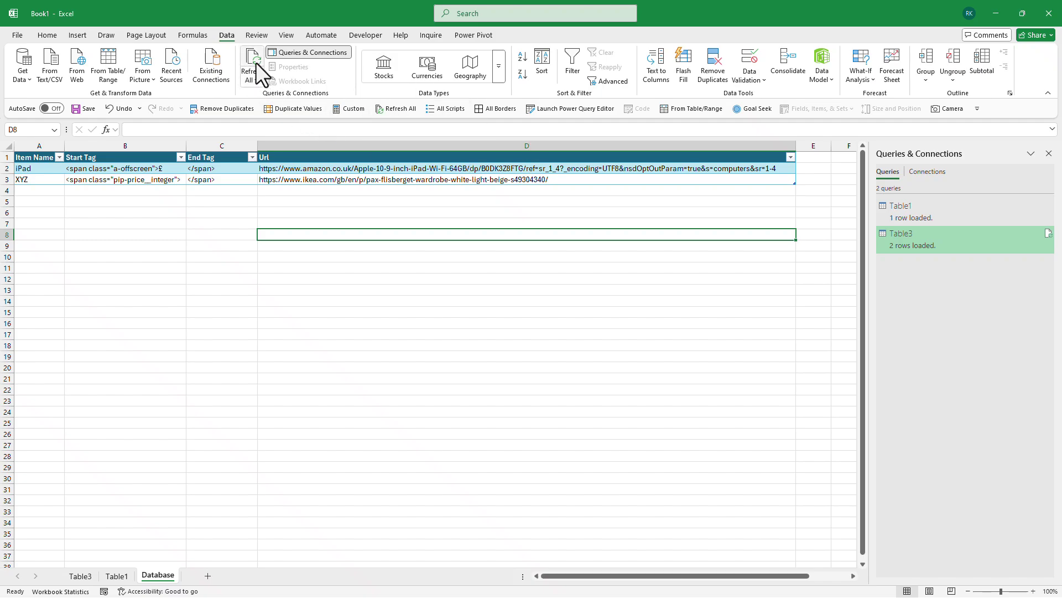
{"action": "left_click", "coordinate": [83, 577]}
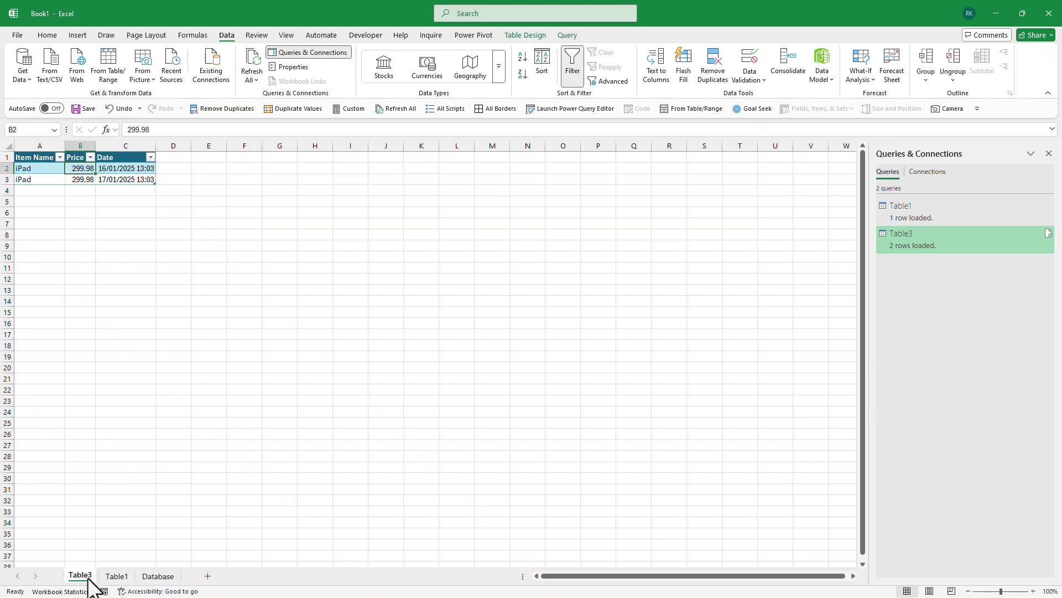
{"action": "left_click", "coordinate": [251, 54]}
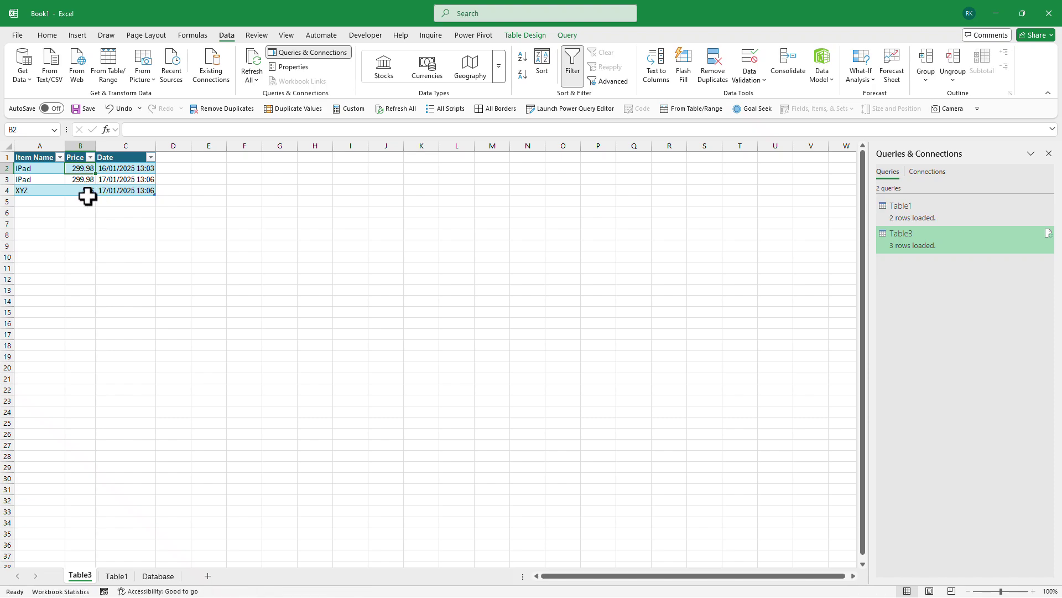
{"action": "key", "text": "alt+Tab"}
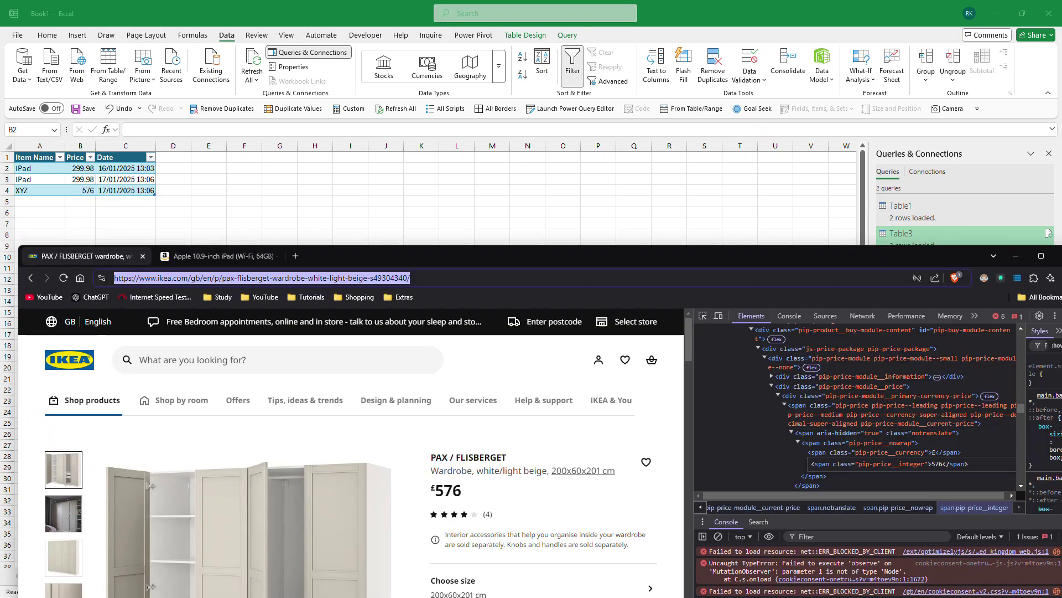
{"action": "left_click", "coordinate": [1014, 257]}
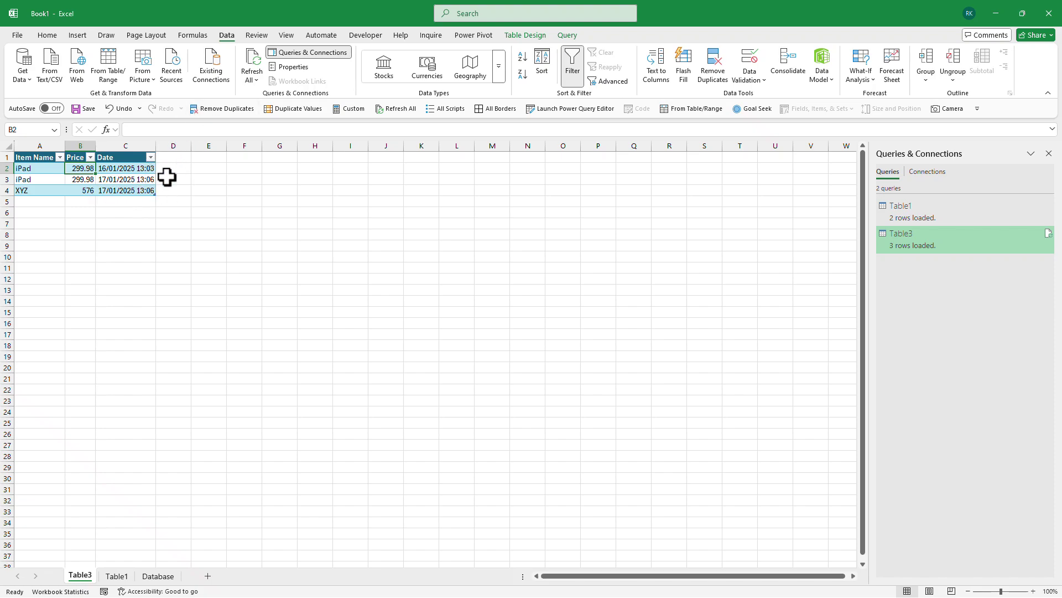
Insert a PivotTable from the Table3 price history on a new worksheet, with Item Name as columns and Date as rows.
{"action": "left_click", "coordinate": [78, 177]}
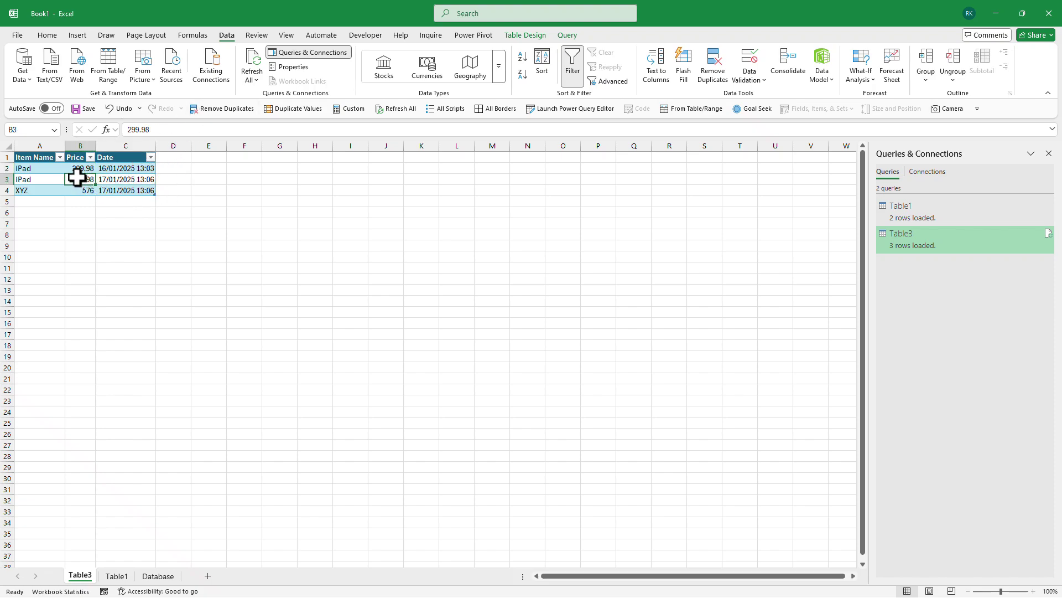
{"action": "left_click", "coordinate": [78, 35]}
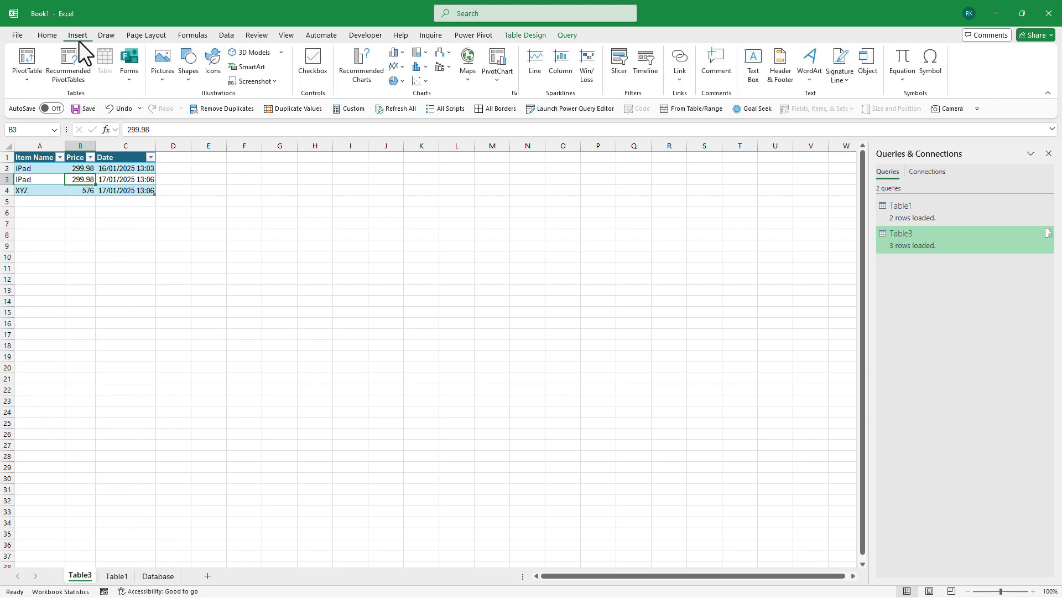
{"action": "left_click", "coordinate": [34, 51]}
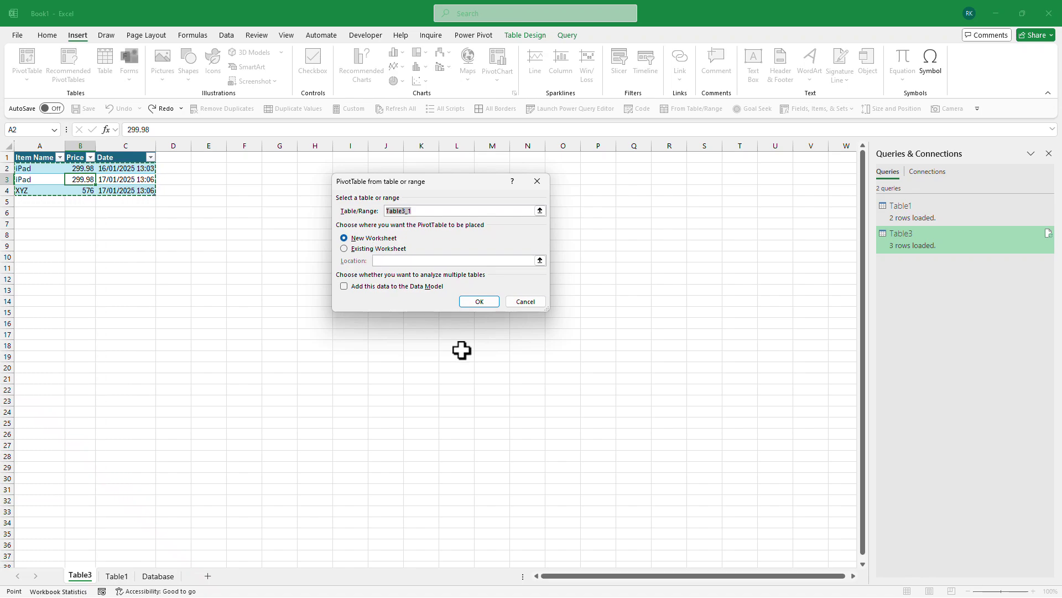
{"action": "left_click", "coordinate": [482, 303]}
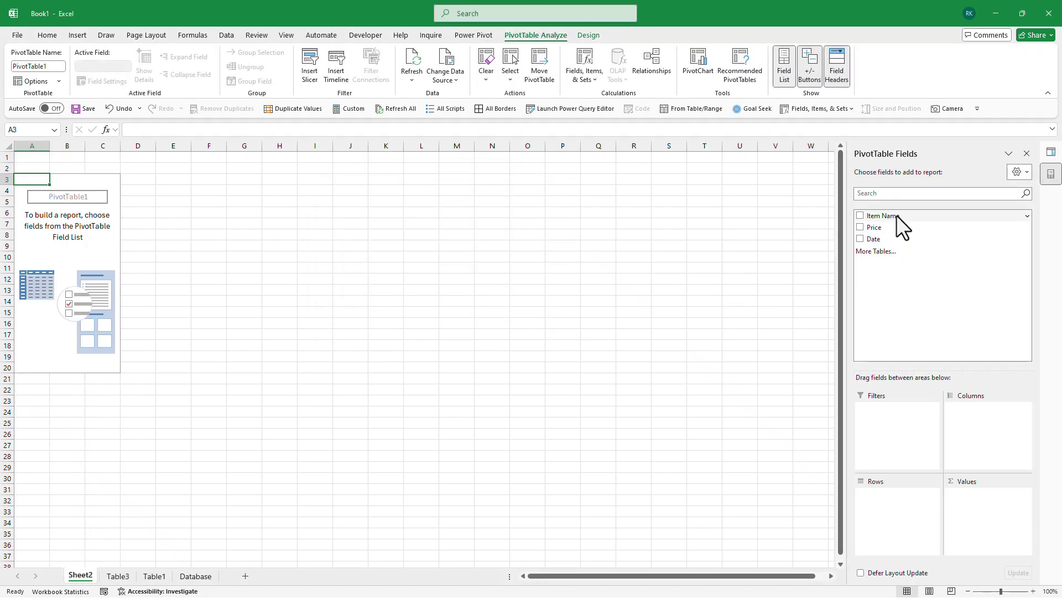
{"action": "left_click_drag", "start_coordinate": [897, 216], "coordinate": [999, 428]}
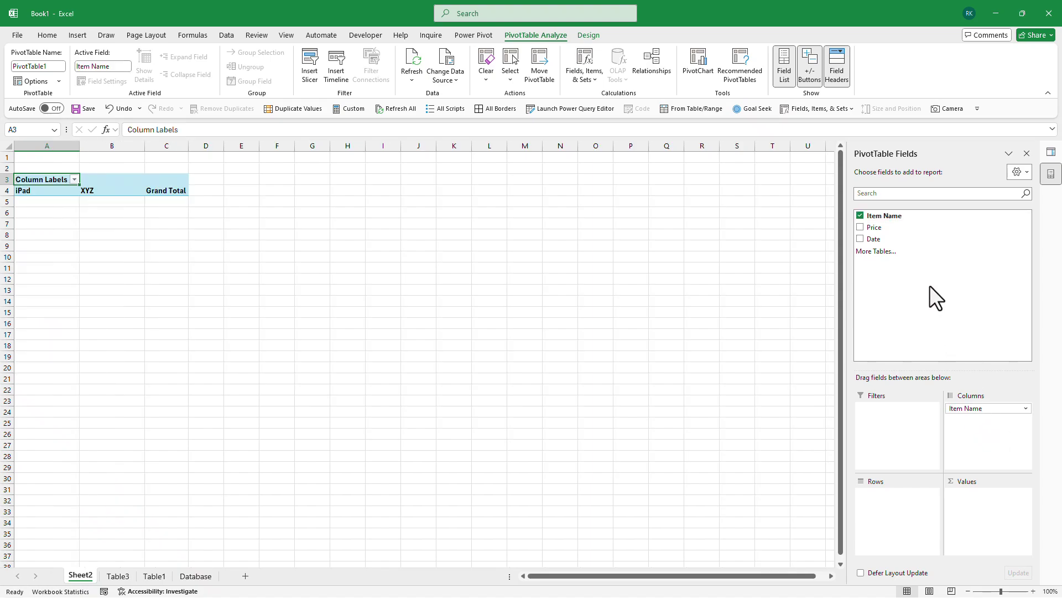
{"action": "left_click_drag", "start_coordinate": [876, 238], "coordinate": [890, 517]}
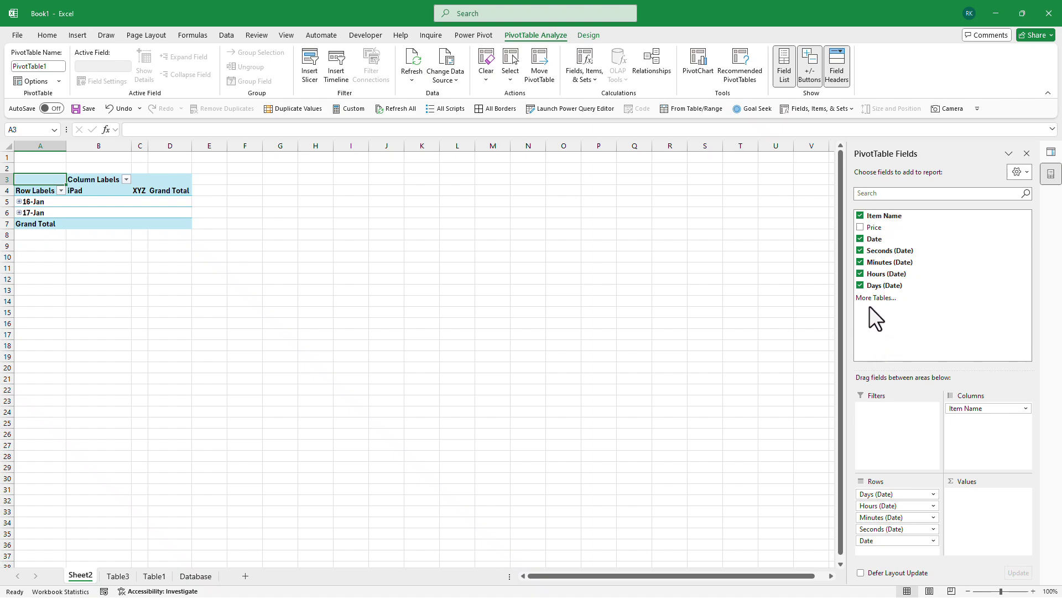
Remove the Seconds, Minutes, Hours and Days groupings from the PivotTable rows and add Price as the summed value.
{"action": "left_click", "coordinate": [905, 529]}
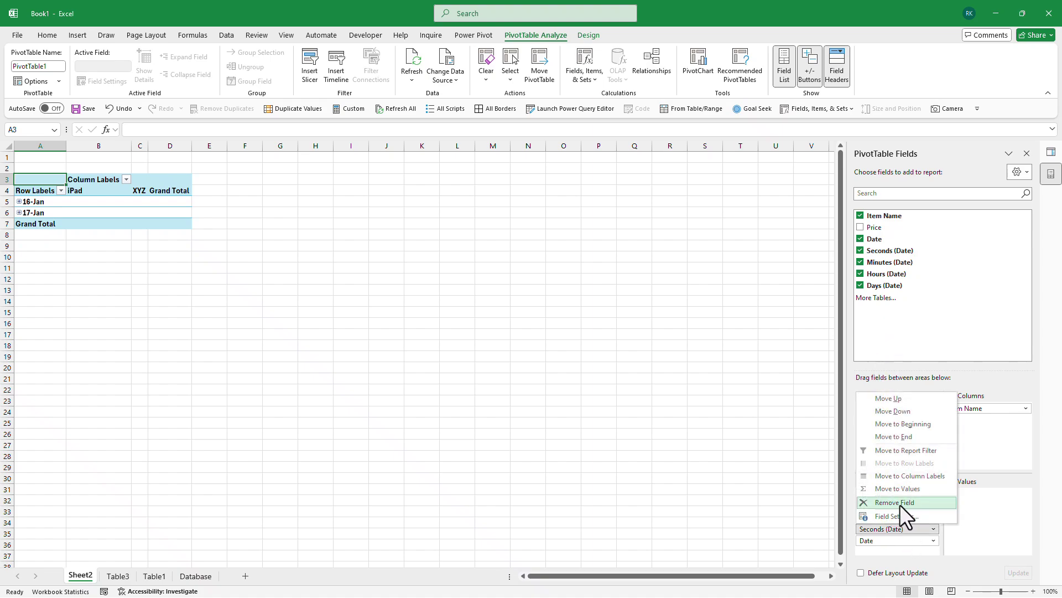
{"action": "left_click", "coordinate": [898, 503]}
{"action": "left_click", "coordinate": [902, 518]}
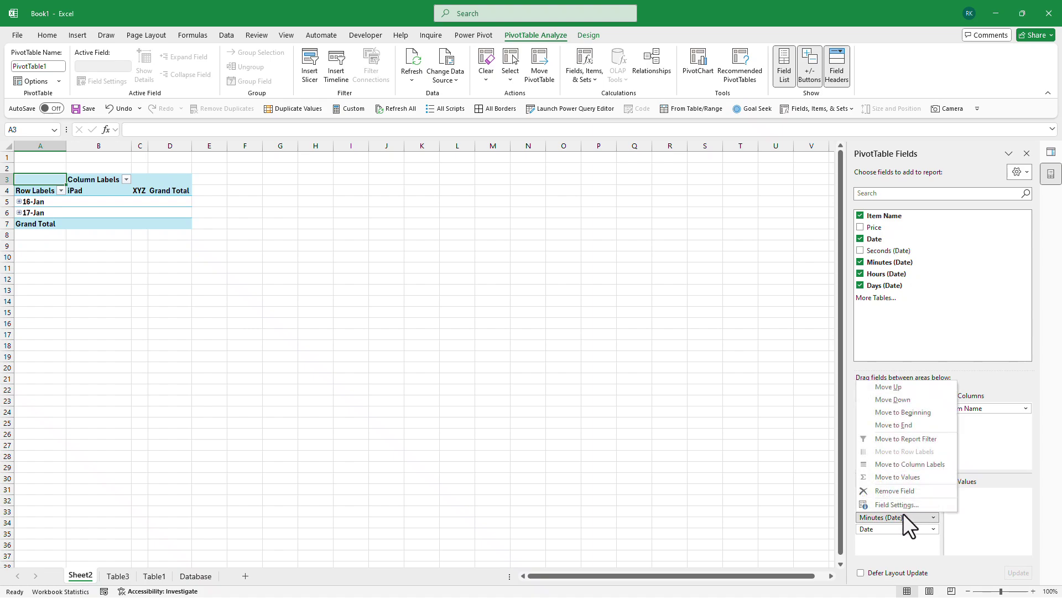
{"action": "left_click", "coordinate": [895, 491]}
{"action": "left_click", "coordinate": [895, 503]}
{"action": "left_click", "coordinate": [895, 479]}
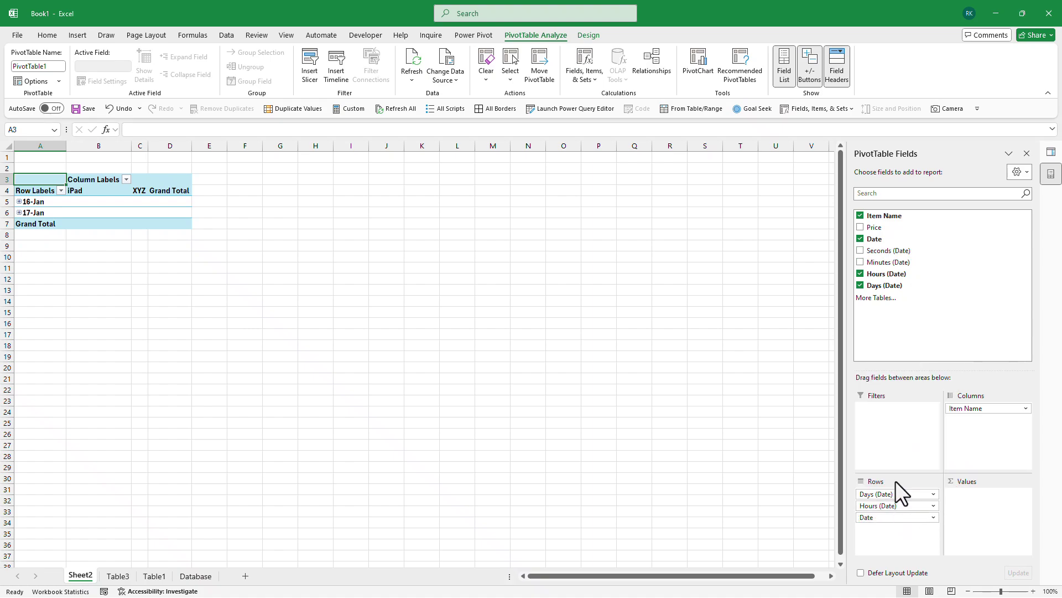
{"action": "left_click", "coordinate": [894, 494]}
{"action": "left_click", "coordinate": [897, 473]}
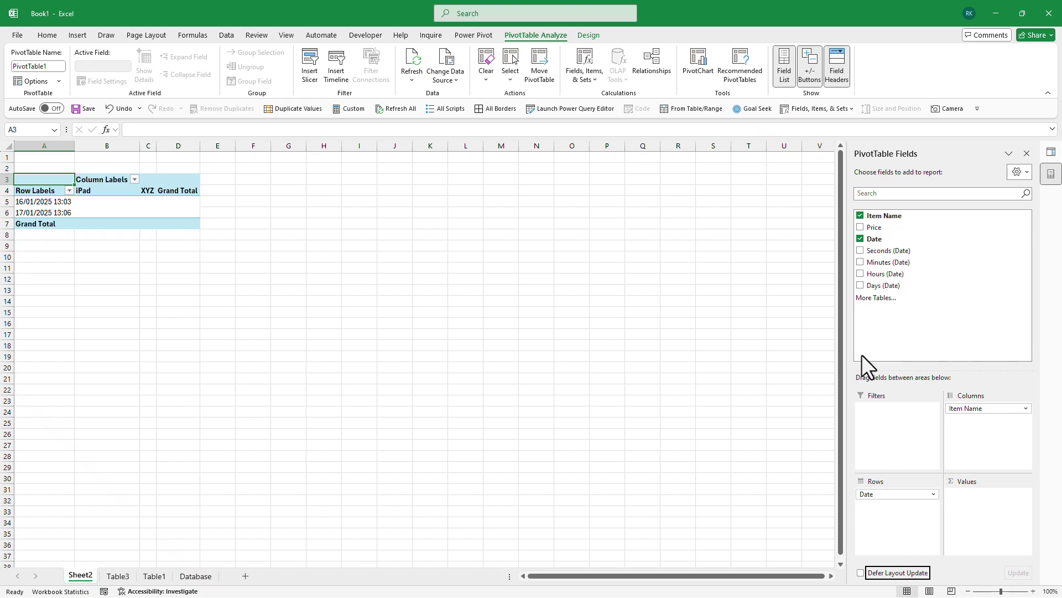
{"action": "left_click_drag", "start_coordinate": [873, 227], "coordinate": [984, 525]}
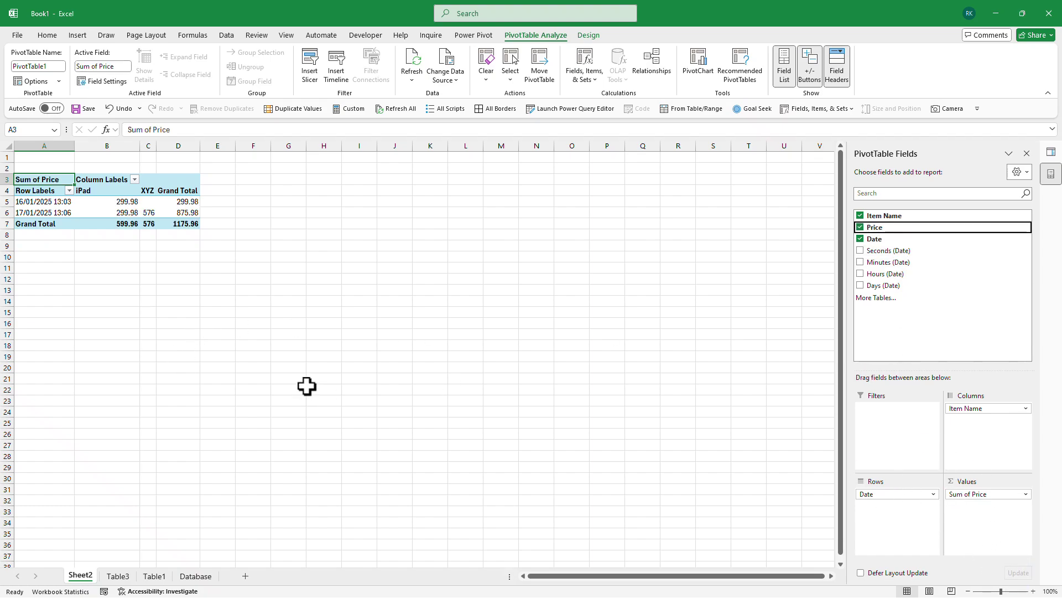
Insert a Line PivotChart from the PivotTable, place it beside the table and enlarge it to reach about column P and row 30.
{"action": "left_click", "coordinate": [114, 202]}
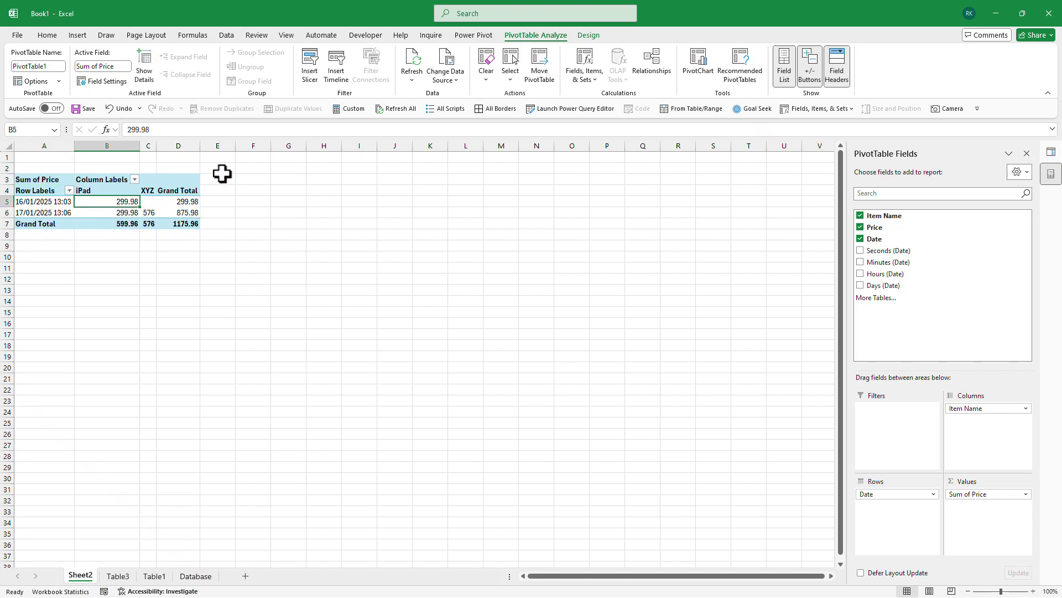
{"action": "left_click", "coordinate": [82, 37]}
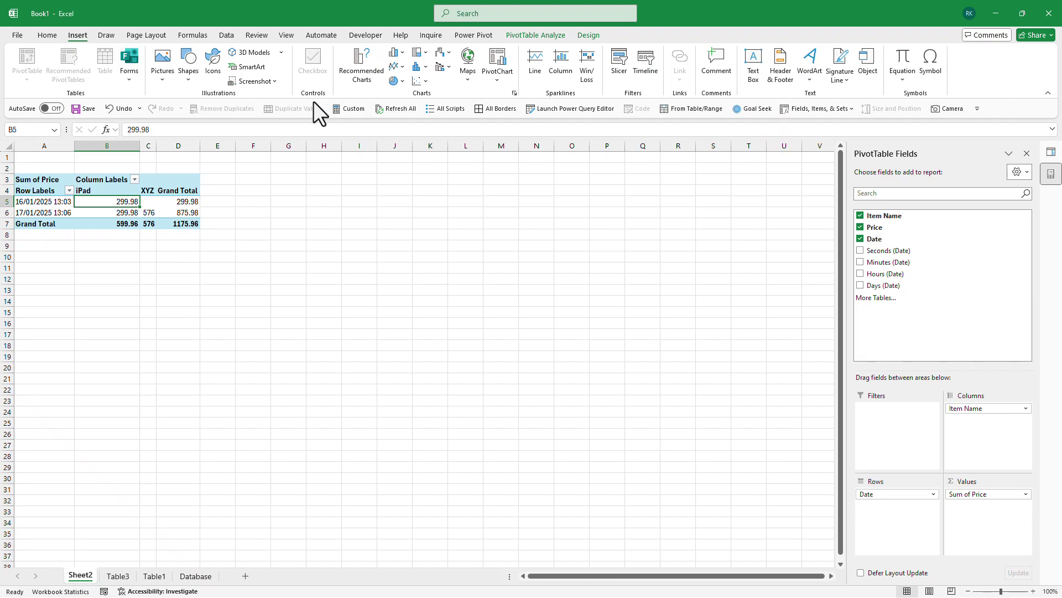
{"action": "left_click", "coordinate": [359, 64]}
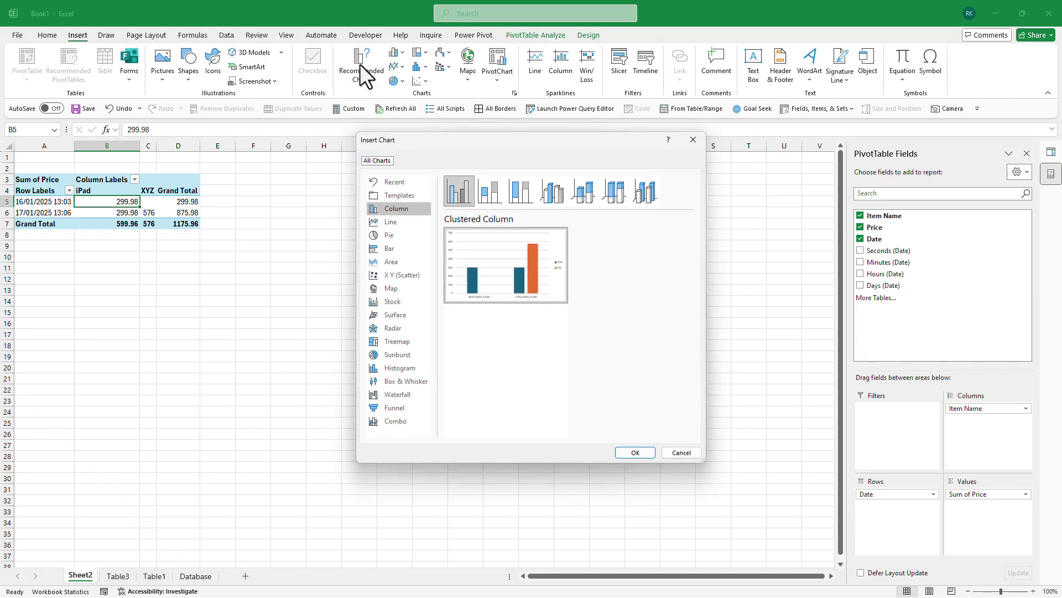
{"action": "left_click", "coordinate": [390, 221]}
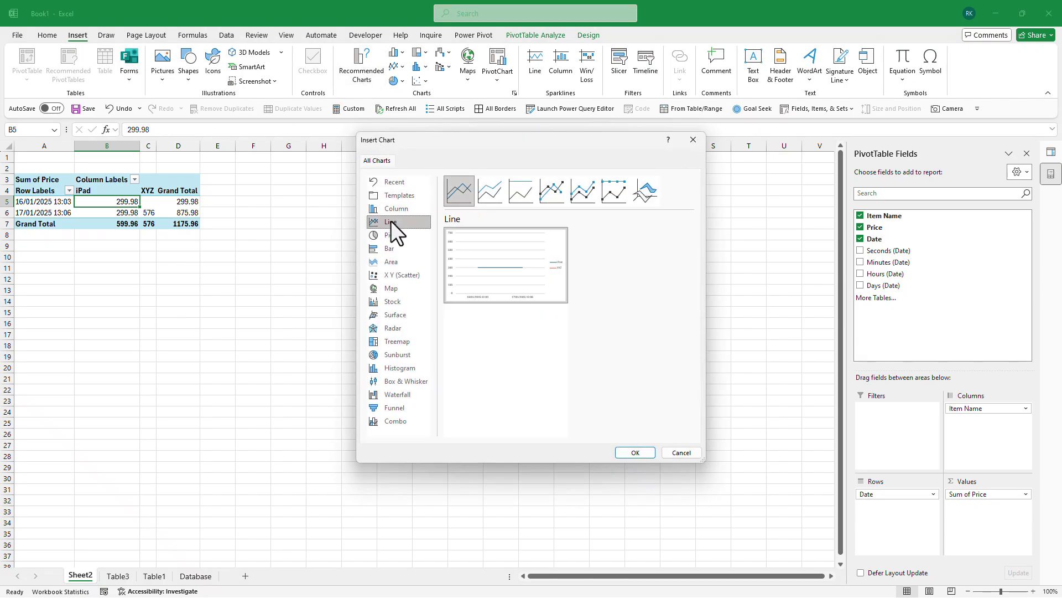
{"action": "left_click", "coordinate": [636, 453]}
{"action": "left_click_drag", "start_coordinate": [474, 291], "coordinate": [388, 204]}
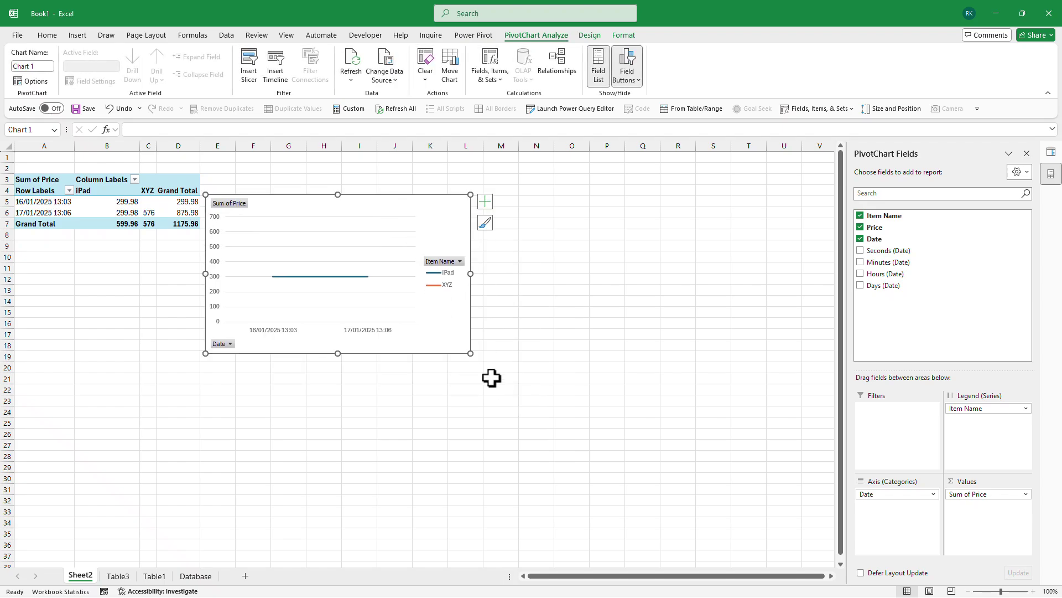
{"action": "left_click_drag", "start_coordinate": [470, 352], "coordinate": [615, 487]}
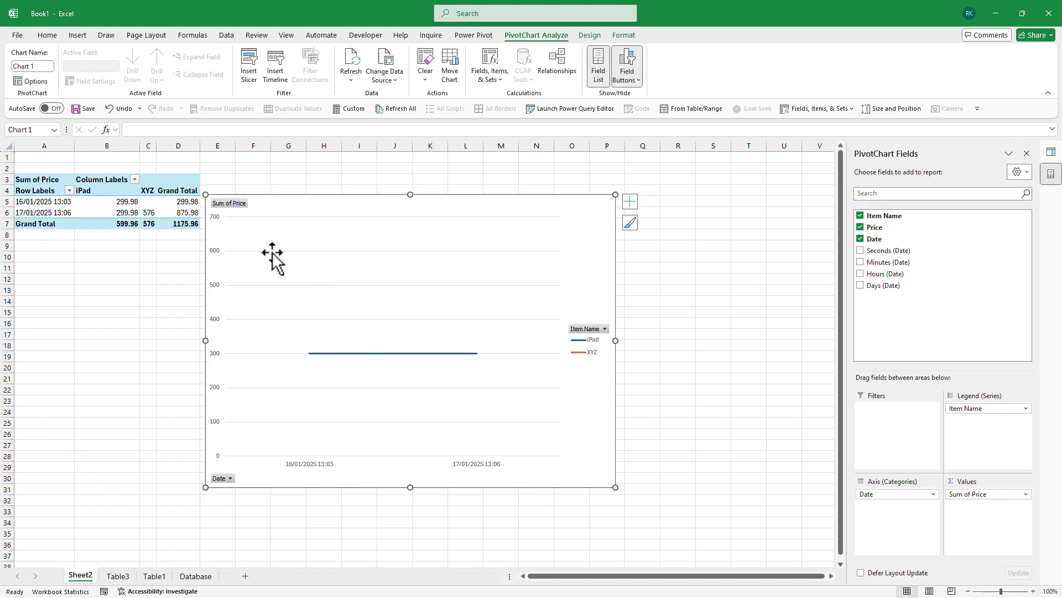
Hide all field buttons on the PivotChart, nudge it slightly upward and add data labels.
{"action": "right_click", "coordinate": [235, 205]}
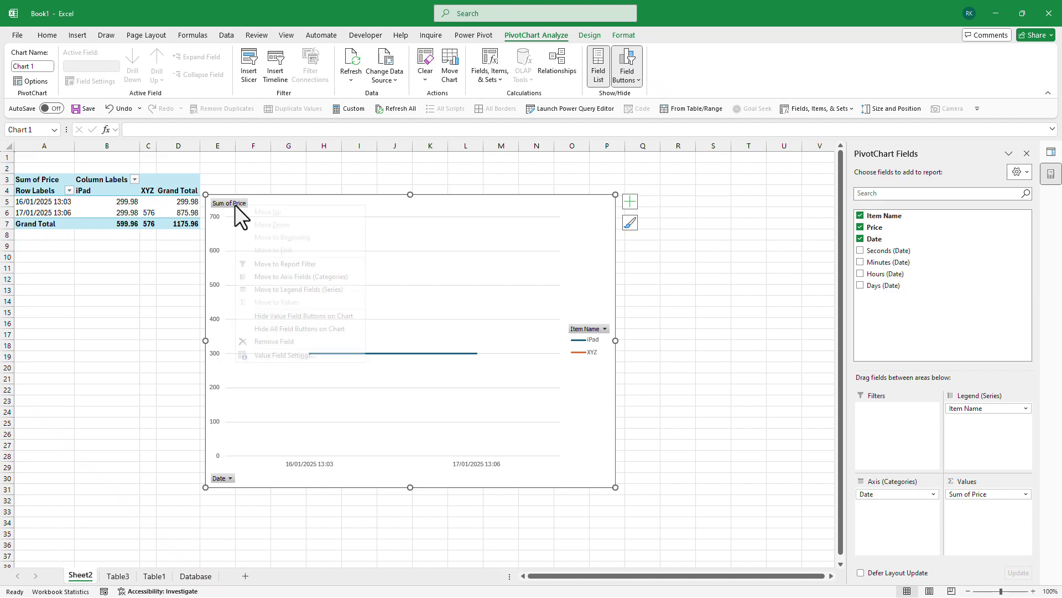
{"action": "left_click", "coordinate": [289, 330]}
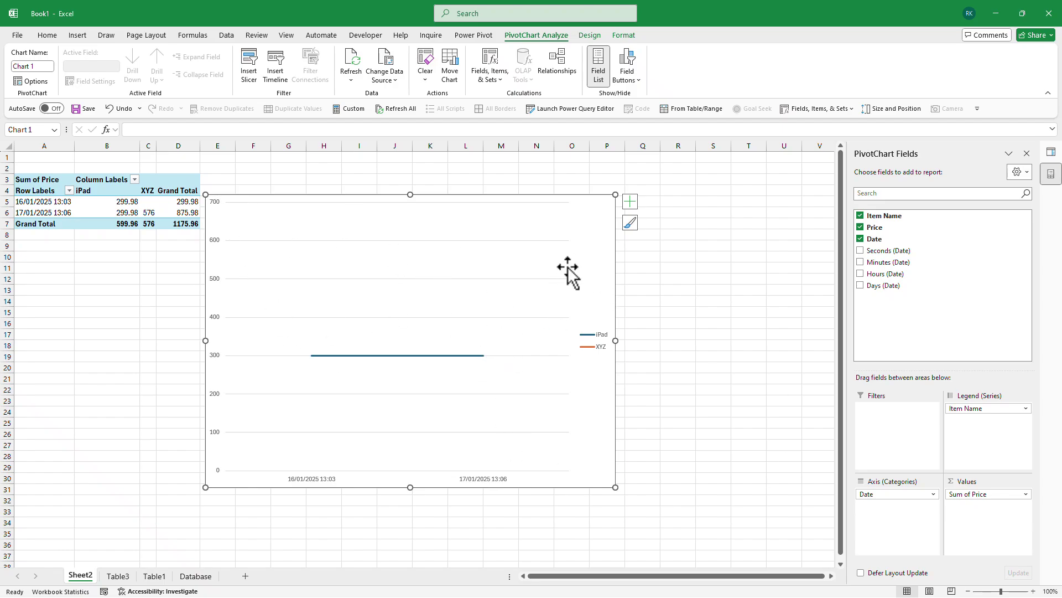
{"action": "left_click_drag", "start_coordinate": [598, 202], "coordinate": [595, 194]}
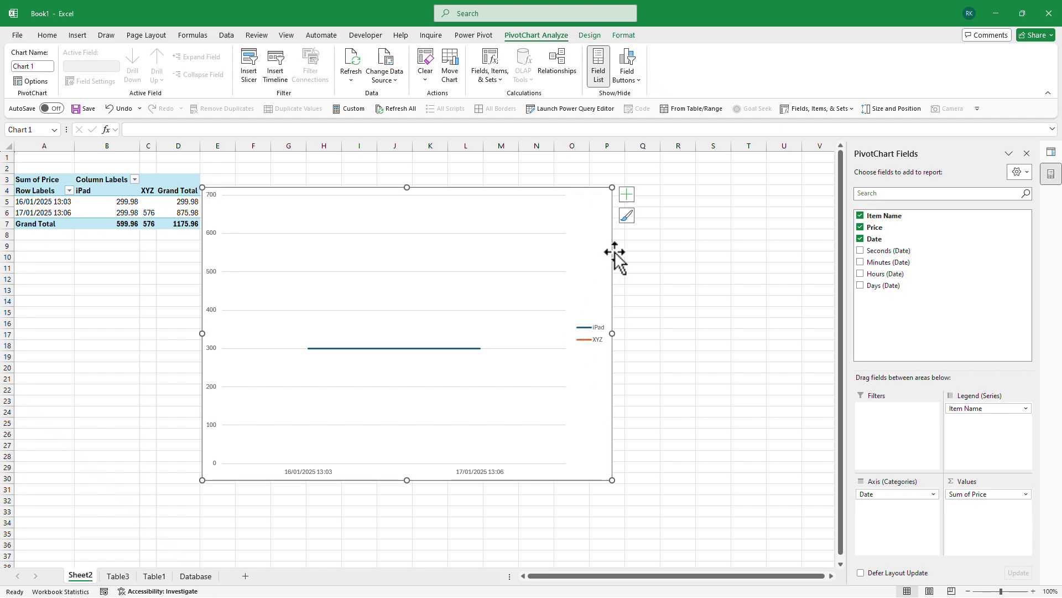
{"action": "left_click", "coordinate": [627, 193]}
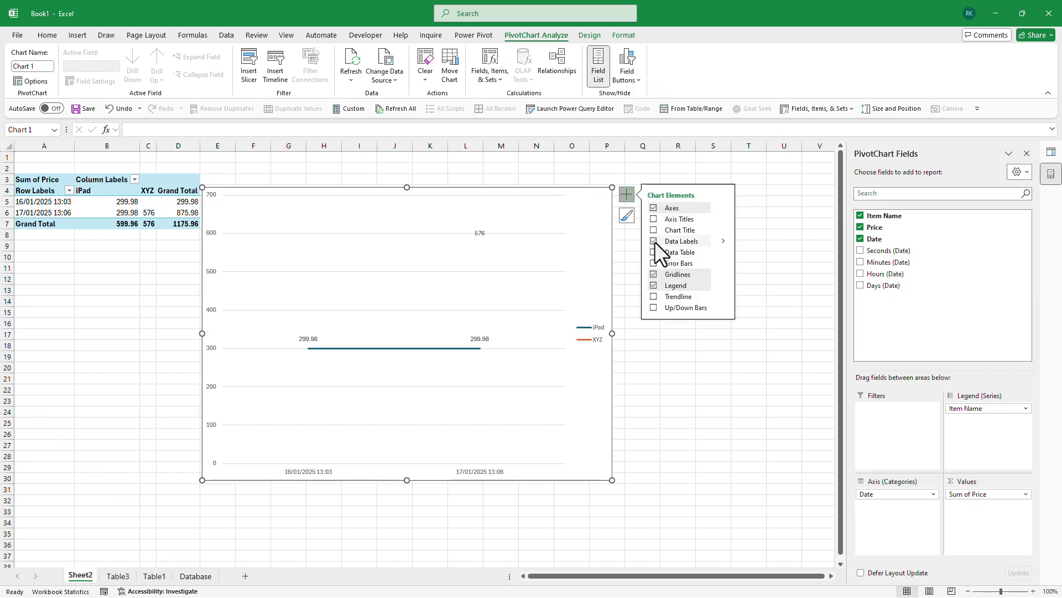
{"action": "left_click", "coordinate": [677, 424]}
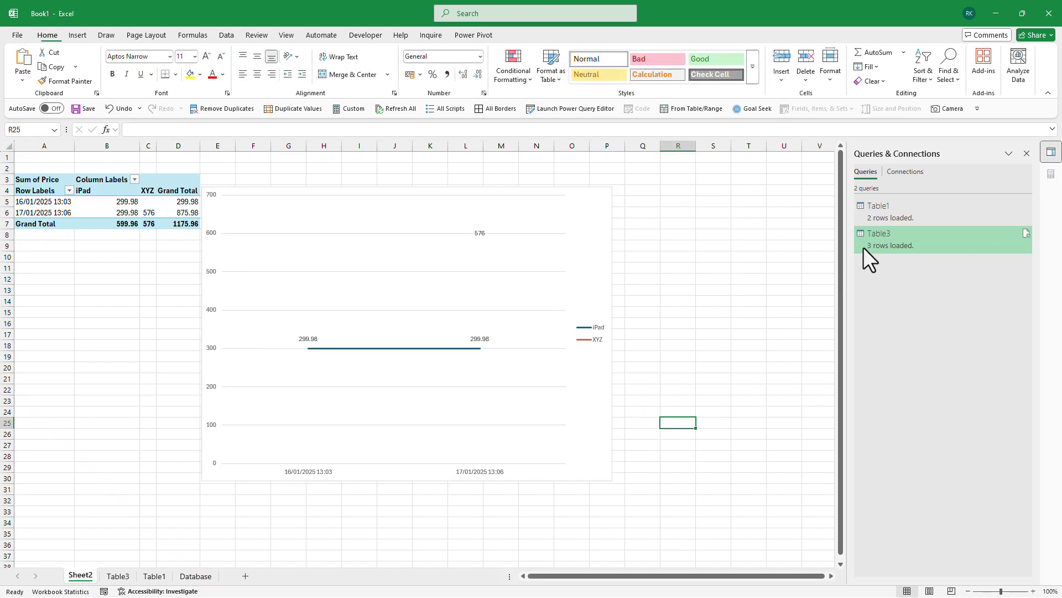
Add an Item Name slicer to the PivotTable and place it beside the chart in the empty columns to its right.
{"action": "left_click", "coordinate": [171, 201]}
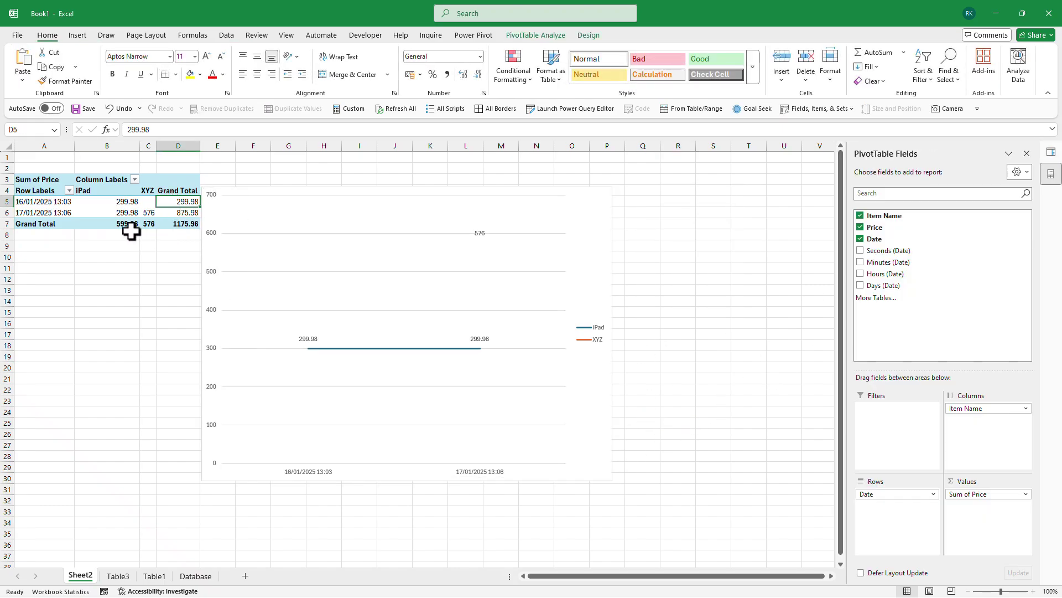
{"action": "right_click", "coordinate": [878, 216]}
{"action": "left_click", "coordinate": [912, 273]}
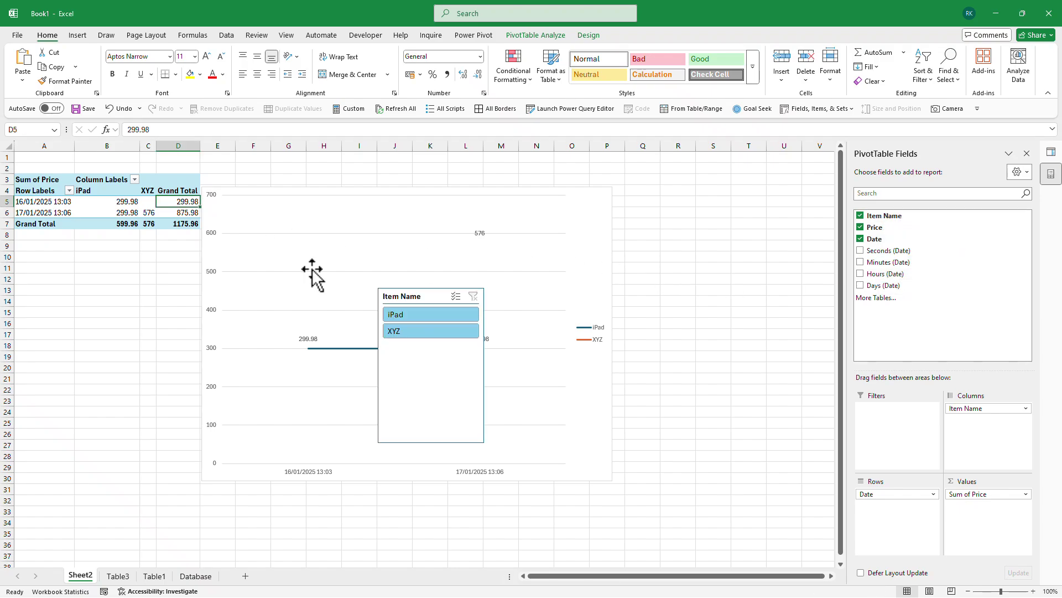
{"action": "left_click_drag", "start_coordinate": [398, 295], "coordinate": [709, 188]}
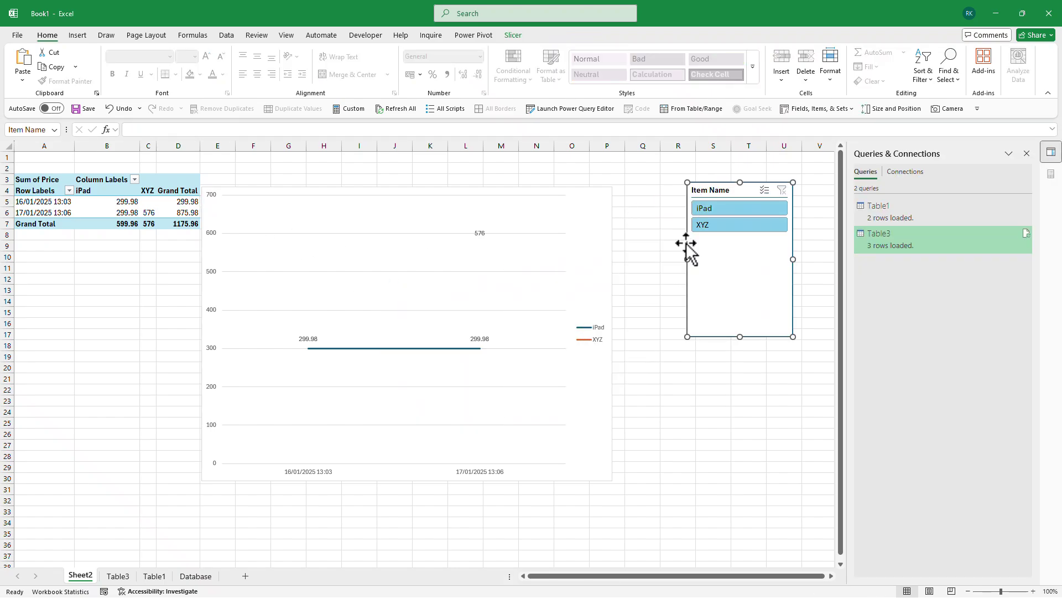
Switch the Item Name slicer back and forth between iPad and XYZ to examine each product's price chart.
{"action": "left_click", "coordinate": [707, 207]}
{"action": "left_click", "coordinate": [732, 223]}
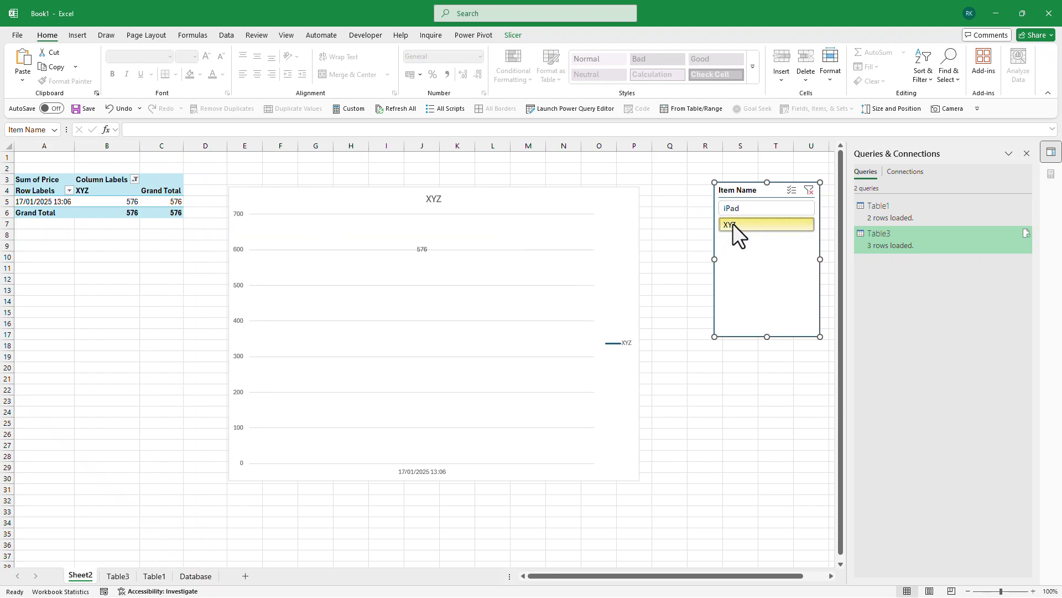
{"action": "left_click", "coordinate": [742, 214]}
{"action": "left_click", "coordinate": [745, 222]}
{"action": "left_click", "coordinate": [746, 208]}
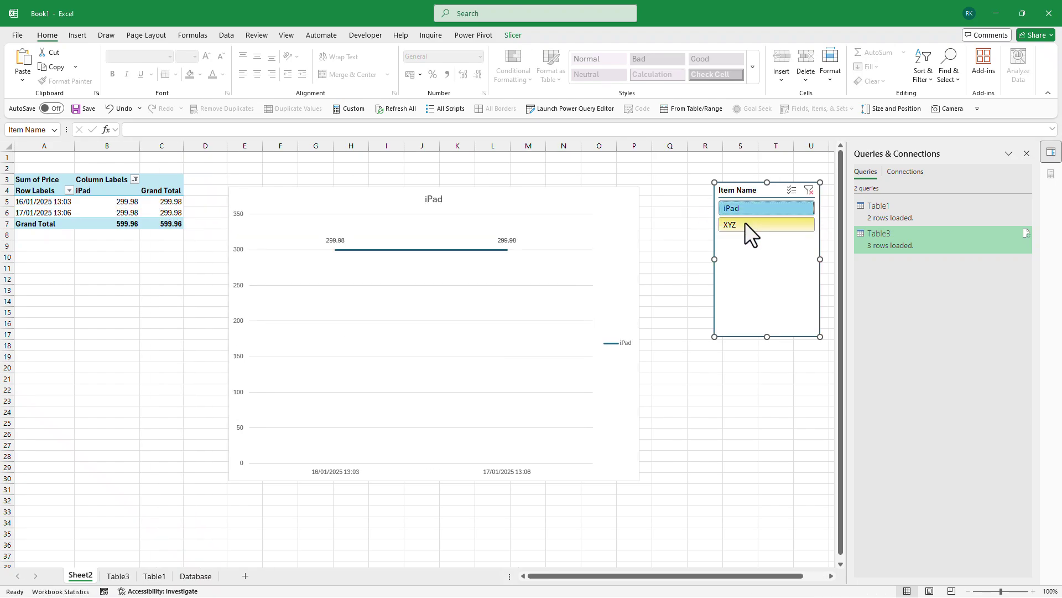
{"action": "left_click", "coordinate": [744, 222]}
Move the Item Name slicer closer to the chart and filter it to iPad.
{"action": "left_click_drag", "start_coordinate": [689, 205], "coordinate": [687, 205]}
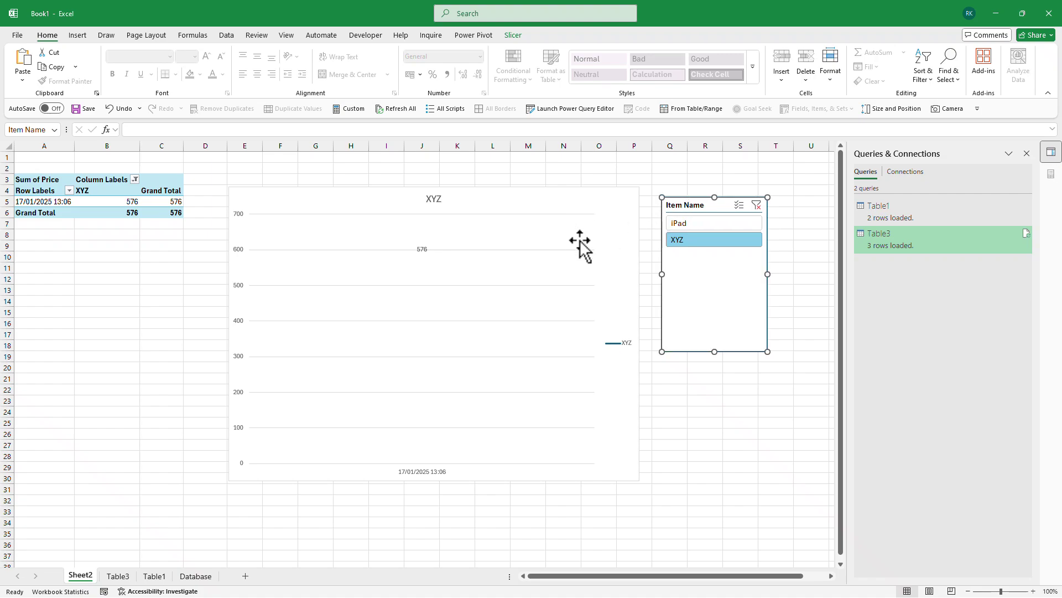
{"action": "left_click", "coordinate": [680, 224]}
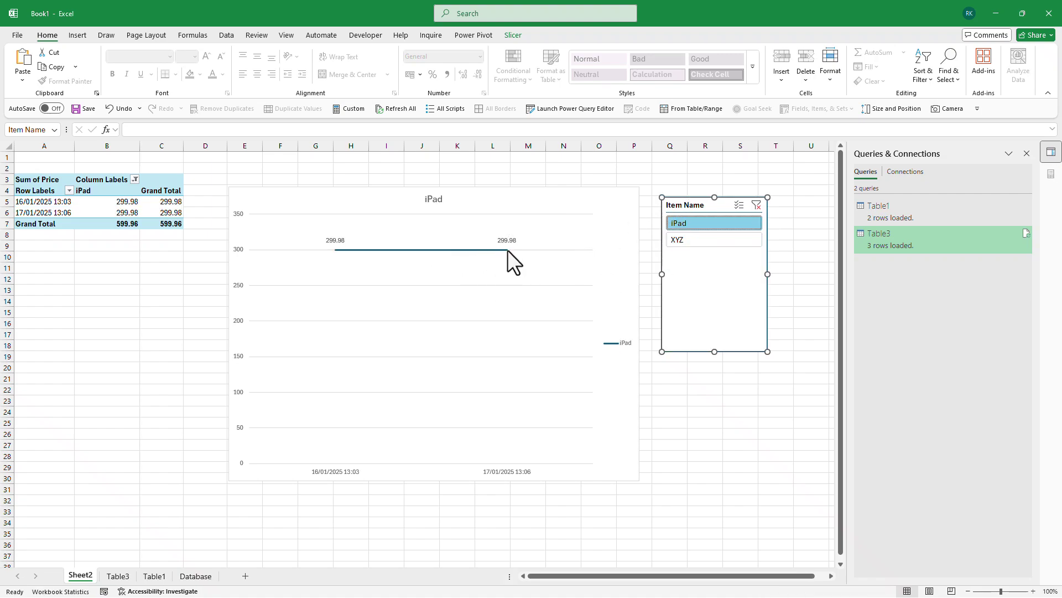
{"action": "mouse_move", "coordinate": [507, 250]}
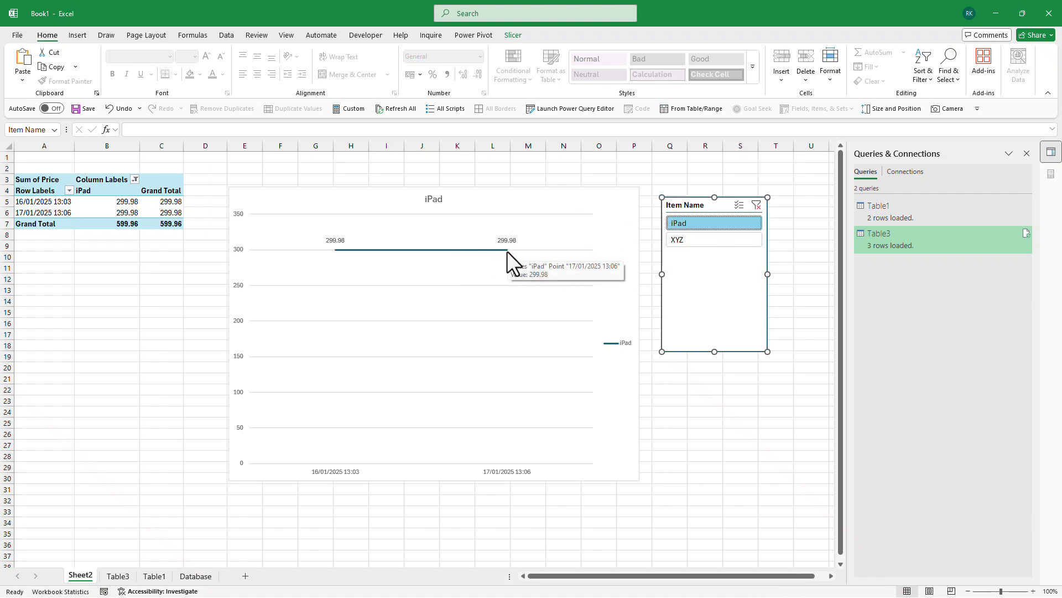
Format the PivotTable's Sum of Price values as Currency with the £ symbol and two decimal places.
{"action": "left_click", "coordinate": [135, 210]}
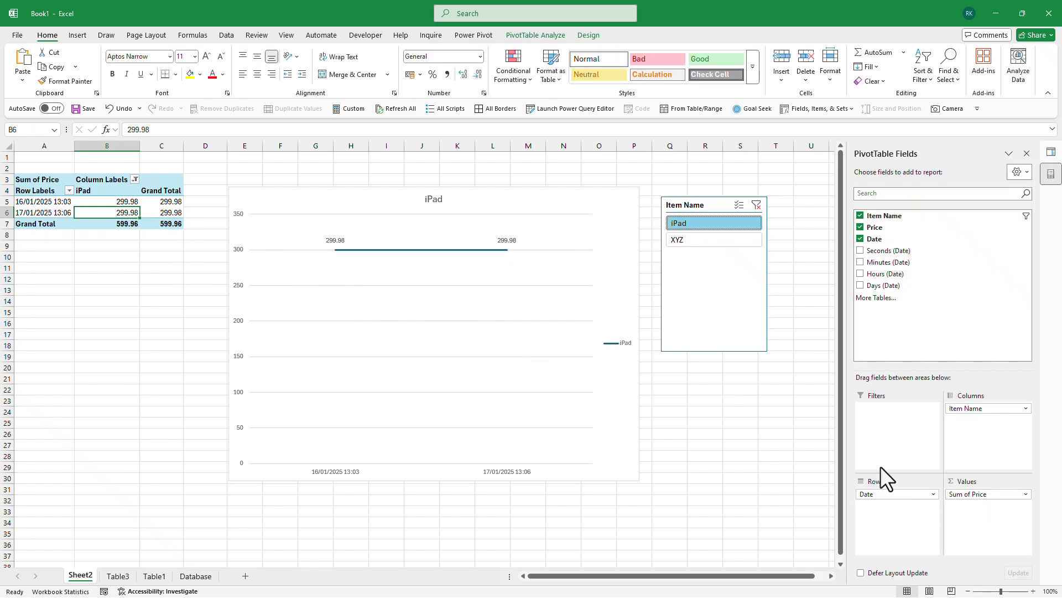
{"action": "left_click", "coordinate": [977, 495]}
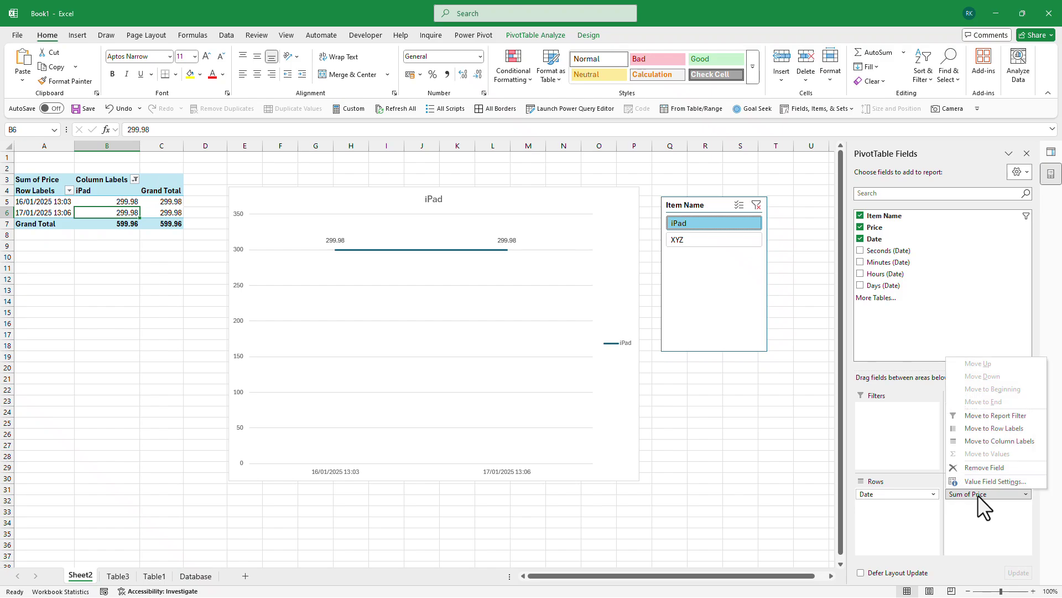
{"action": "left_click", "coordinate": [1004, 483]}
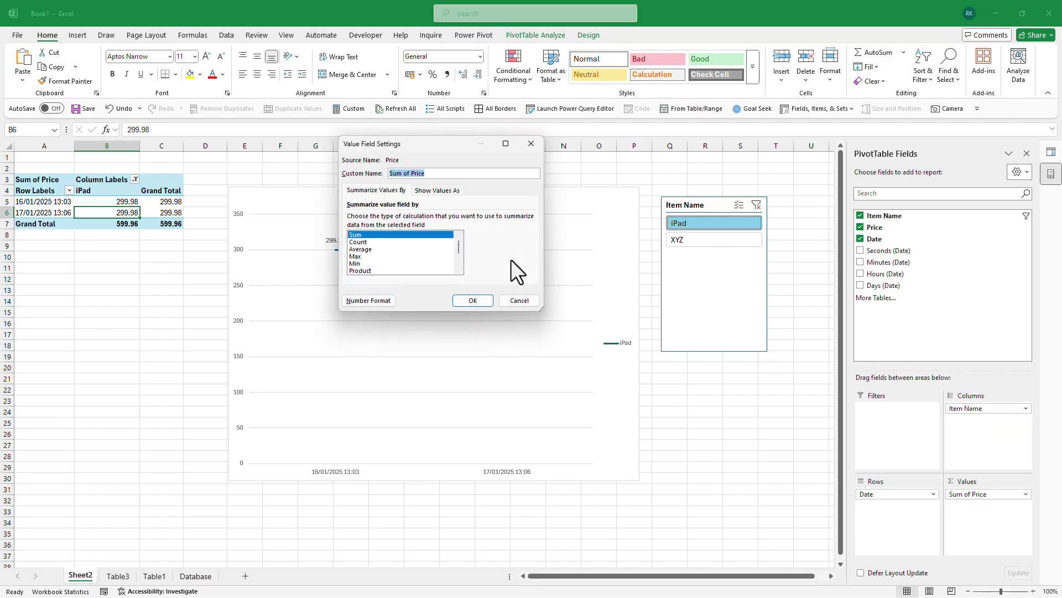
{"action": "left_click", "coordinate": [360, 304]}
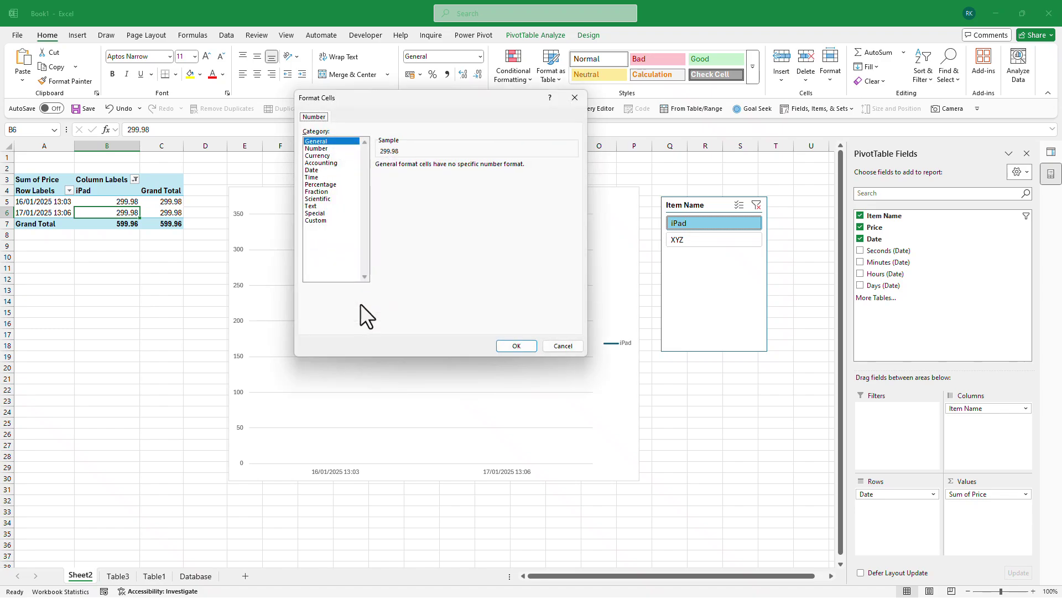
{"action": "left_click", "coordinate": [320, 158]}
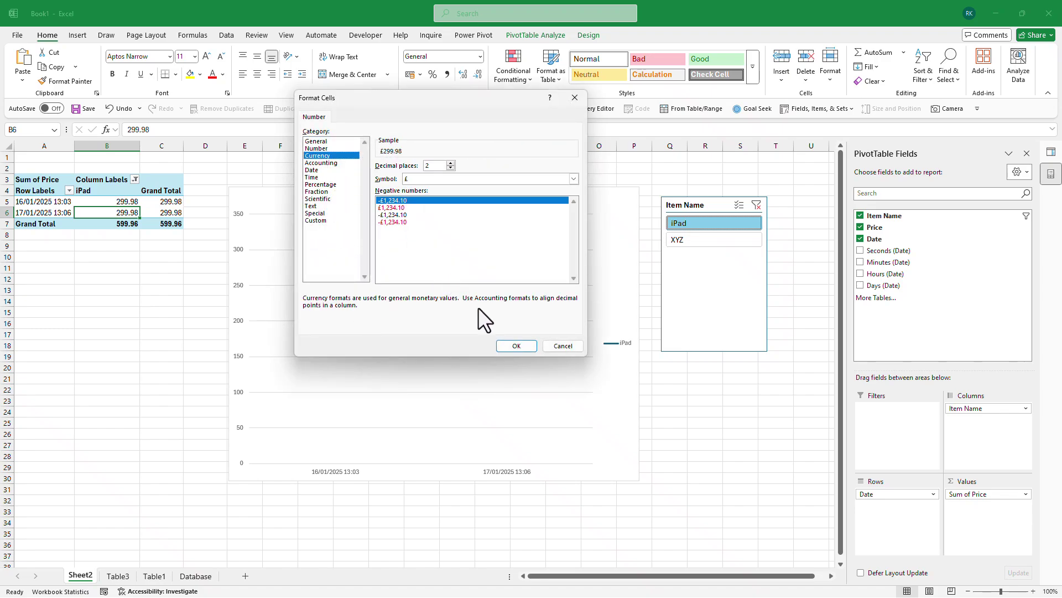
{"action": "left_click", "coordinate": [515, 345]}
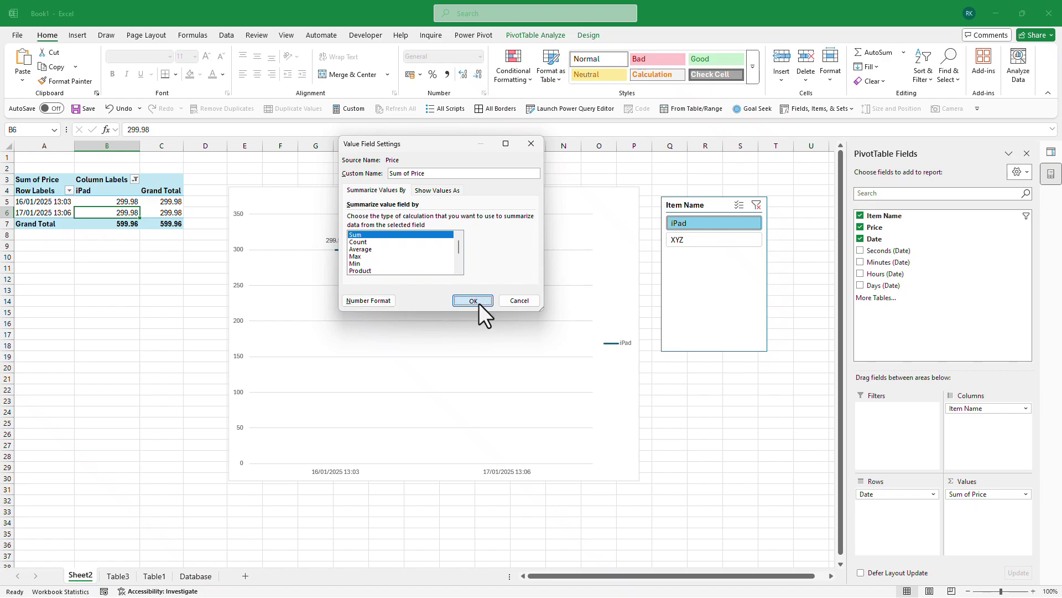
{"action": "left_click", "coordinate": [477, 302]}
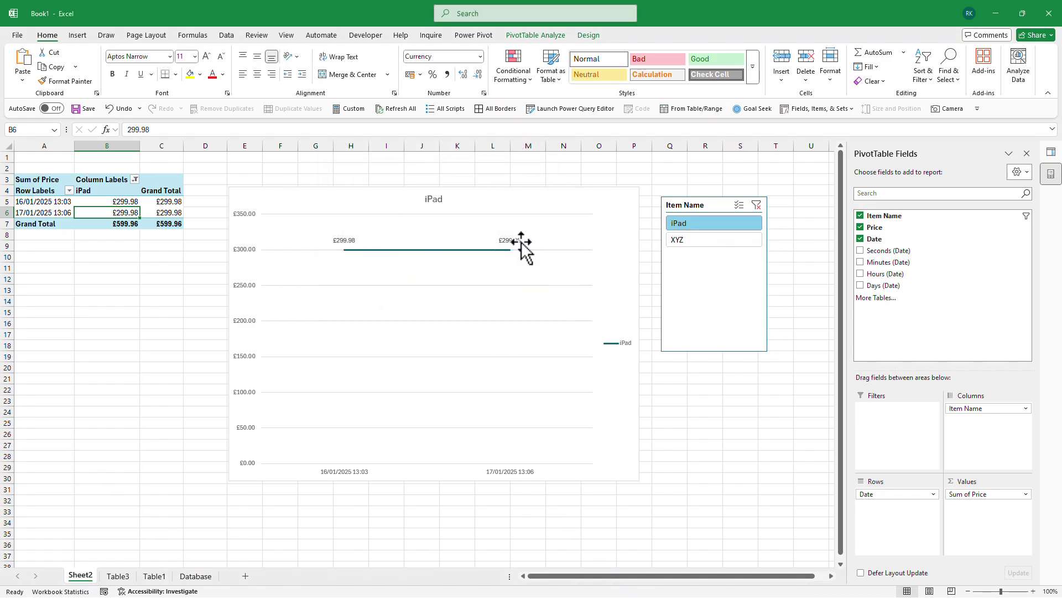
Filter the Item Name slicer to XYZ and back to iPad to check the currency formatting on both price charts.
{"action": "left_click", "coordinate": [700, 242]}
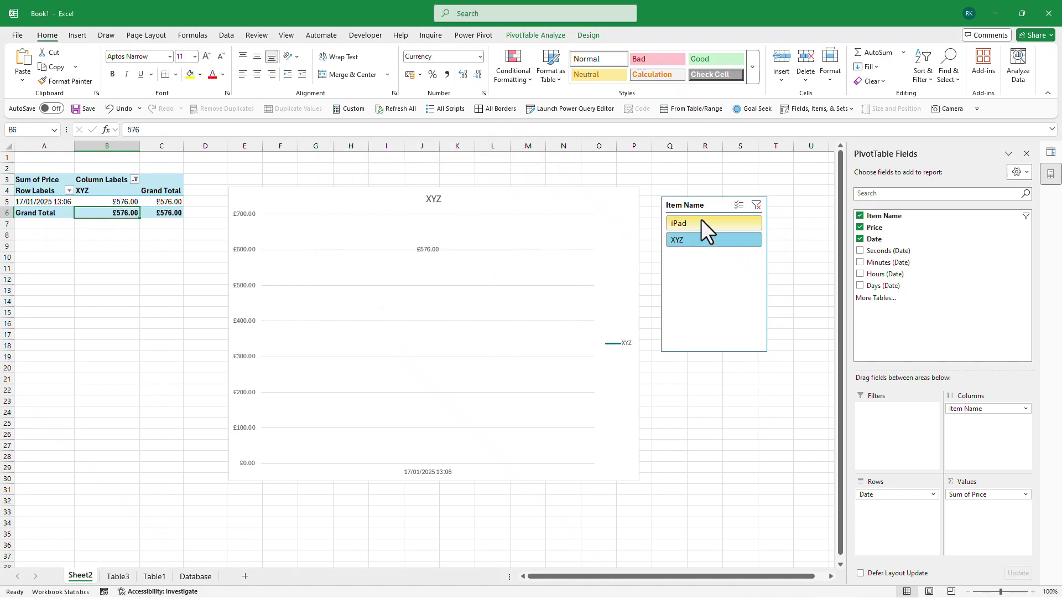
{"action": "left_click", "coordinate": [702, 220]}
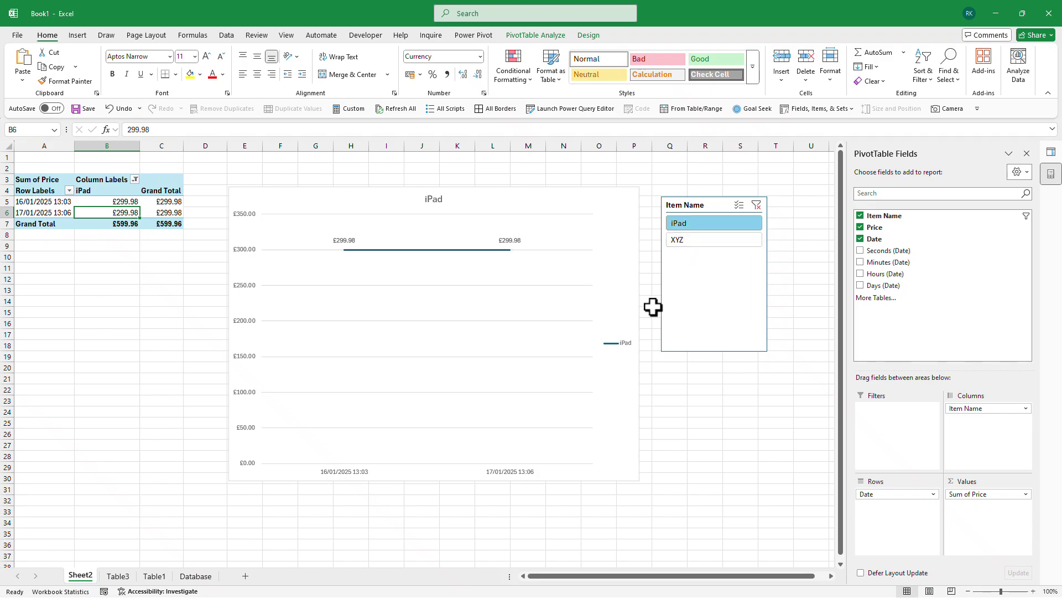